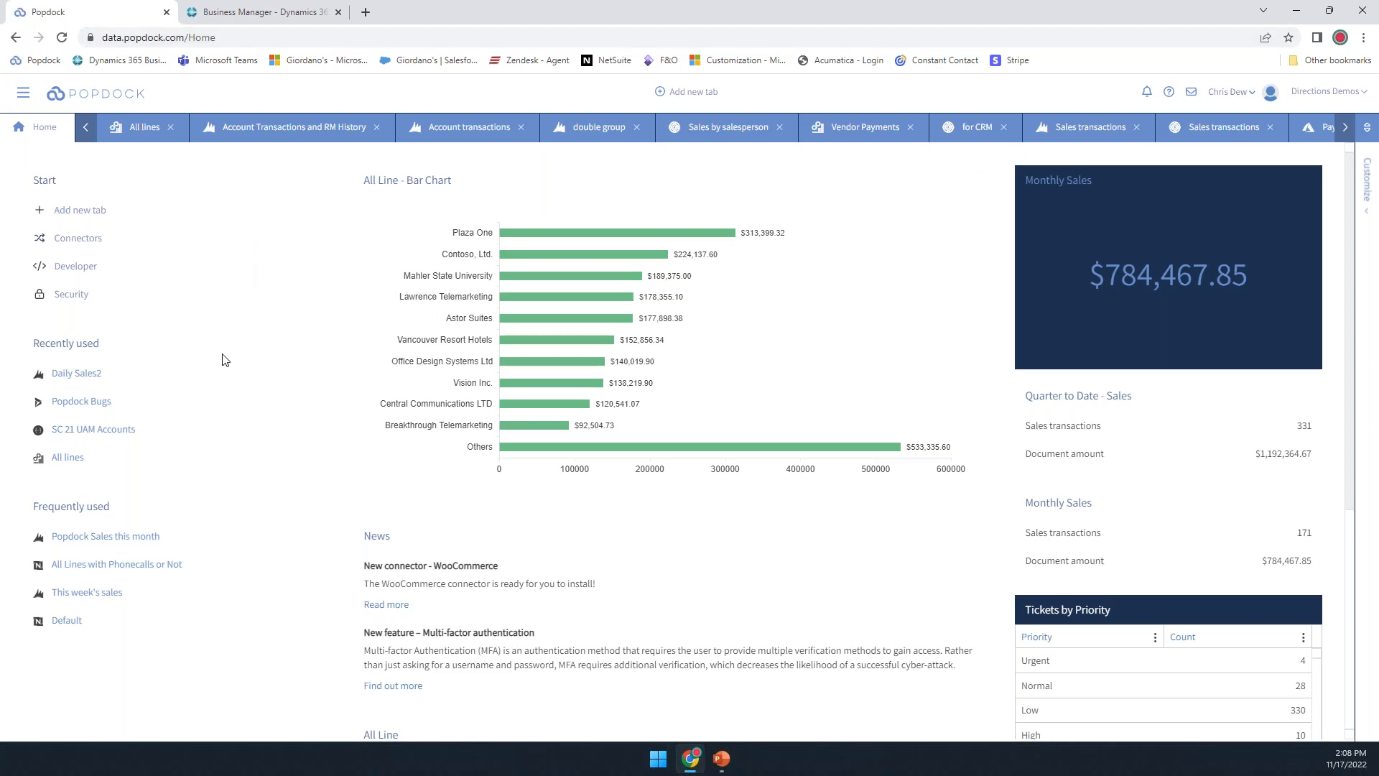
- Search the connectors for "bus", open Dynamics 365 Business Central (Sandbox) for editing and review its lists
{"action": "left_click", "coordinate": [79, 242]}
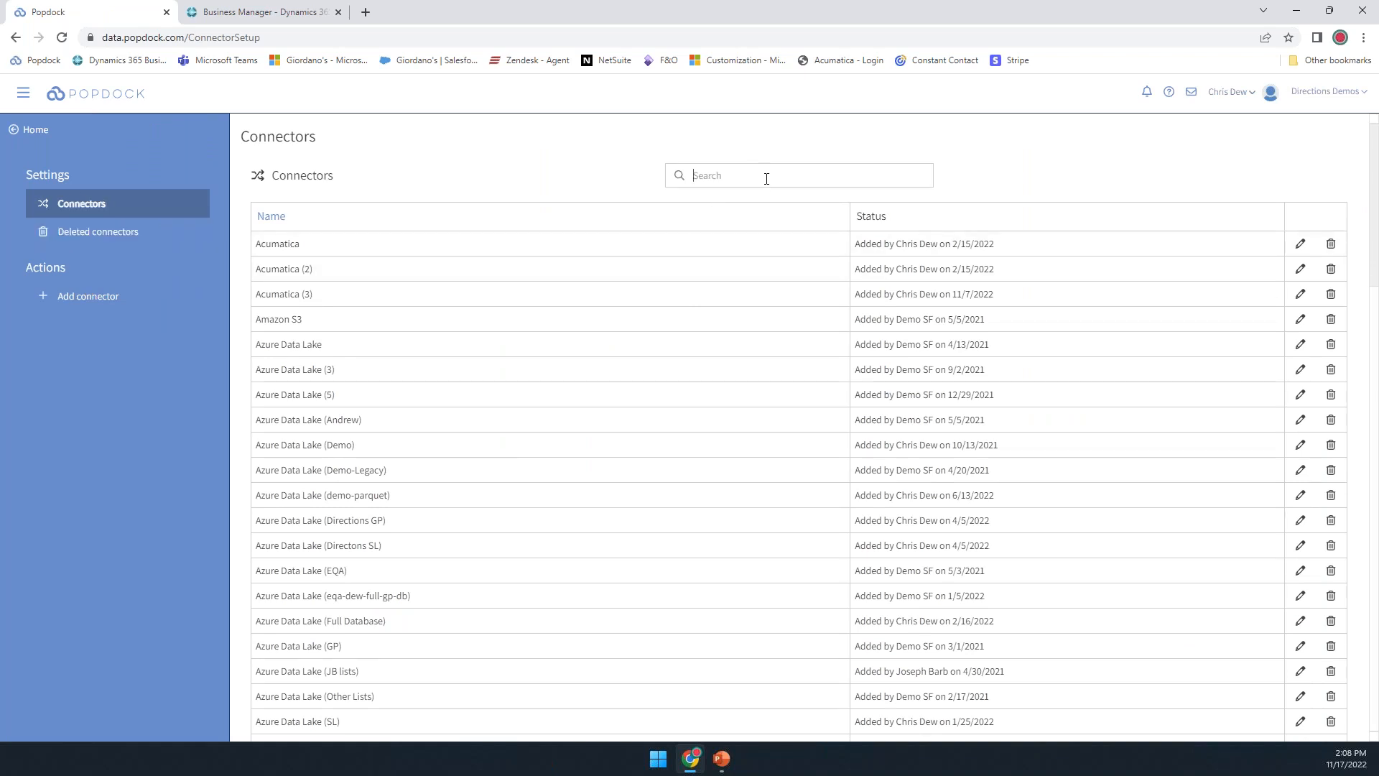
{"action": "type", "text": "bus"}
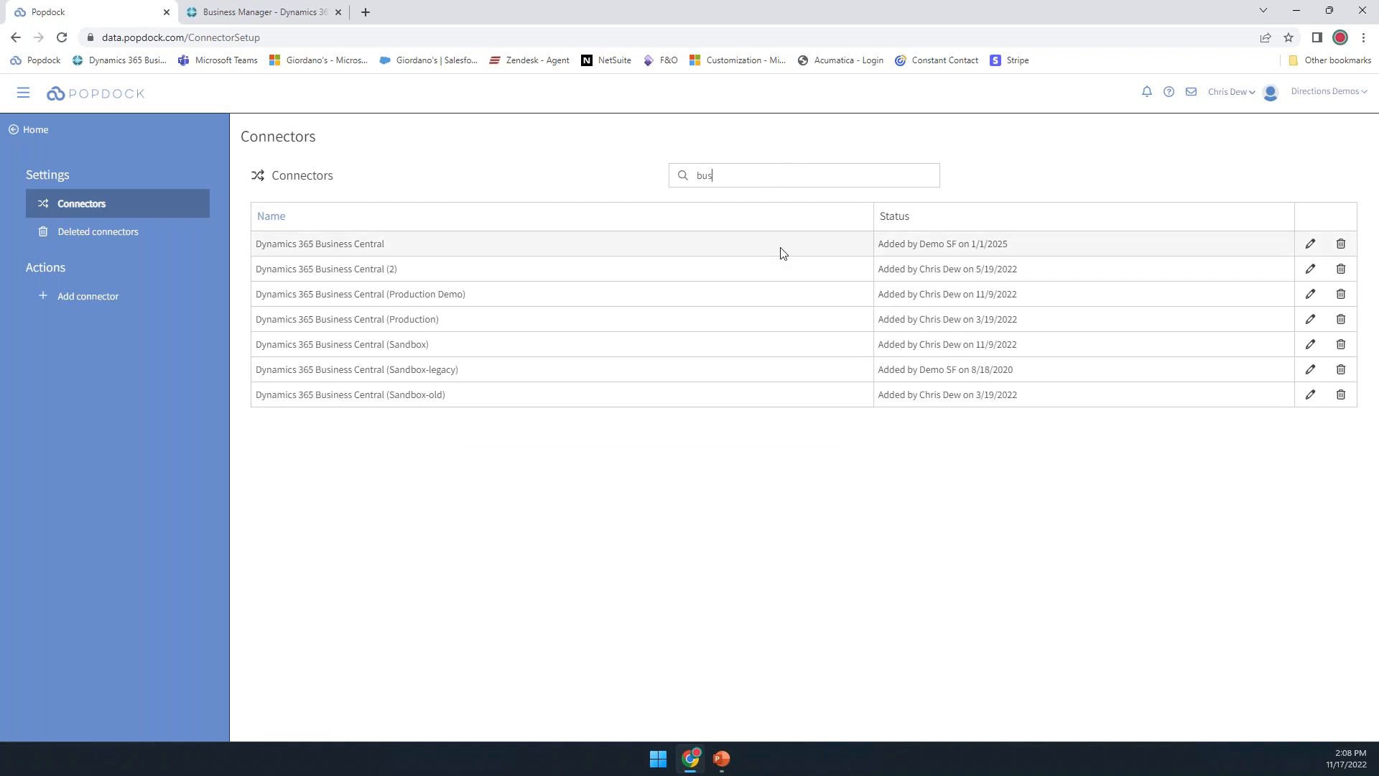
{"action": "left_click", "coordinate": [1311, 344]}
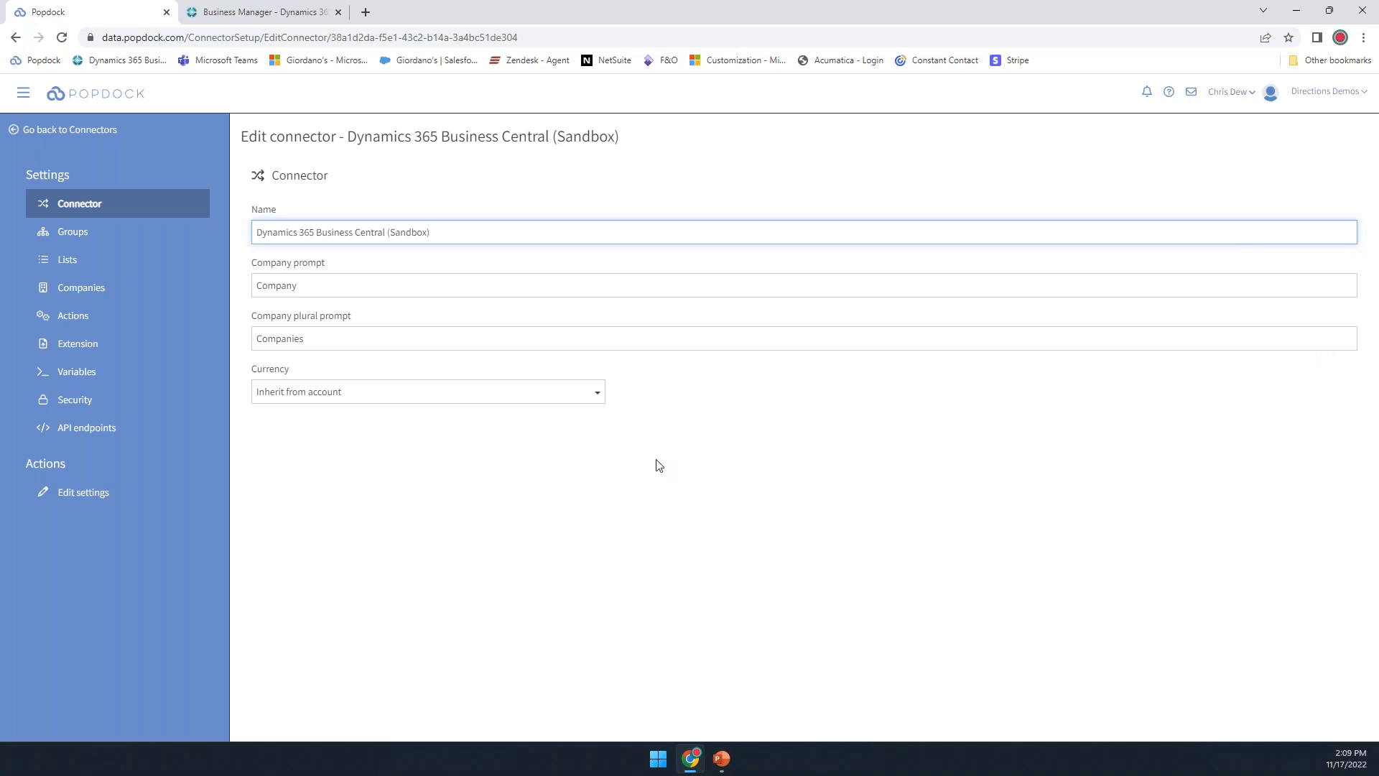
{"action": "left_click", "coordinate": [81, 262]}
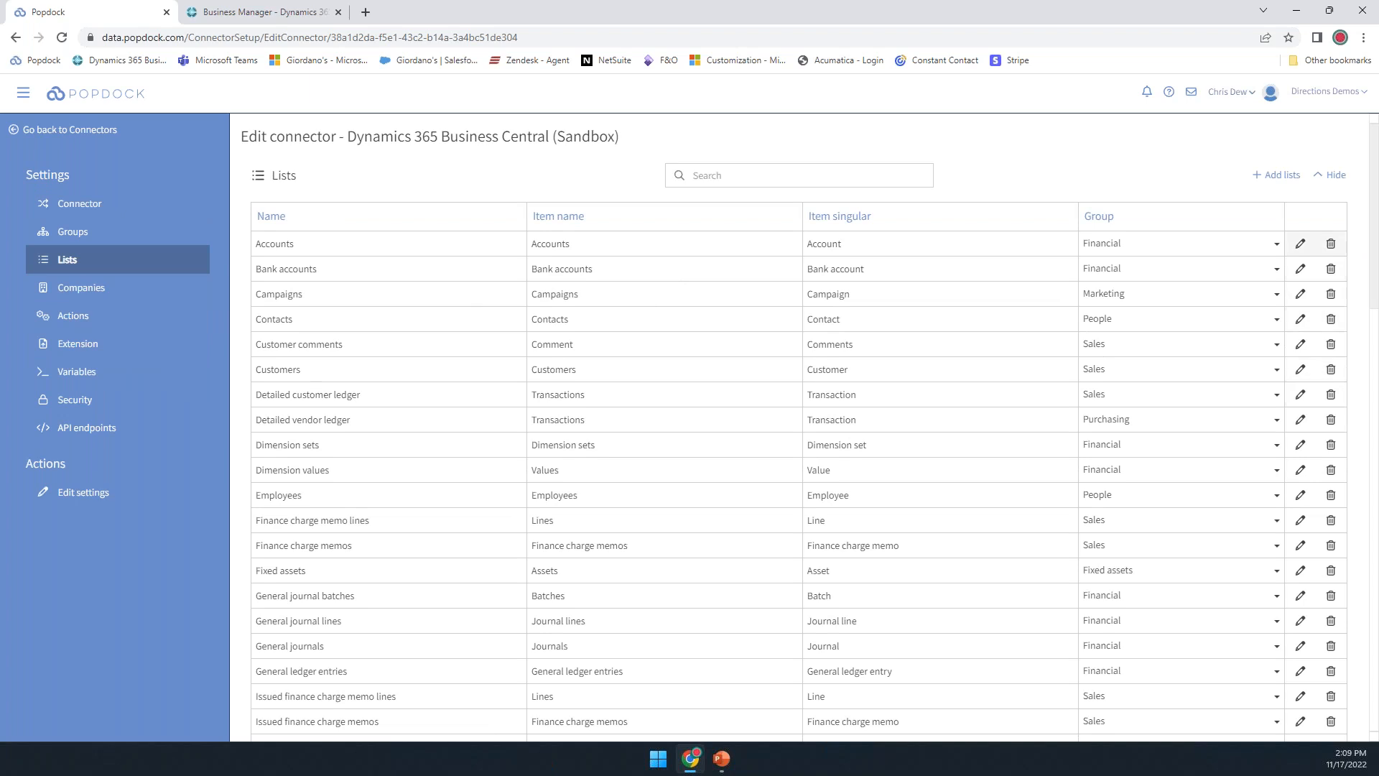
{"action": "scroll", "coordinate": [468, 408], "scroll_direction": "down", "scroll_amount": 7}
{"action": "scroll", "coordinate": [469, 408], "scroll_direction": "down", "scroll_amount": 6}
{"action": "scroll", "coordinate": [468, 408], "scroll_direction": "up", "scroll_amount": 13}
- Browse the Other group of lists available to add to the connector, and close the selection without adding any
{"action": "left_click", "coordinate": [1285, 177]}
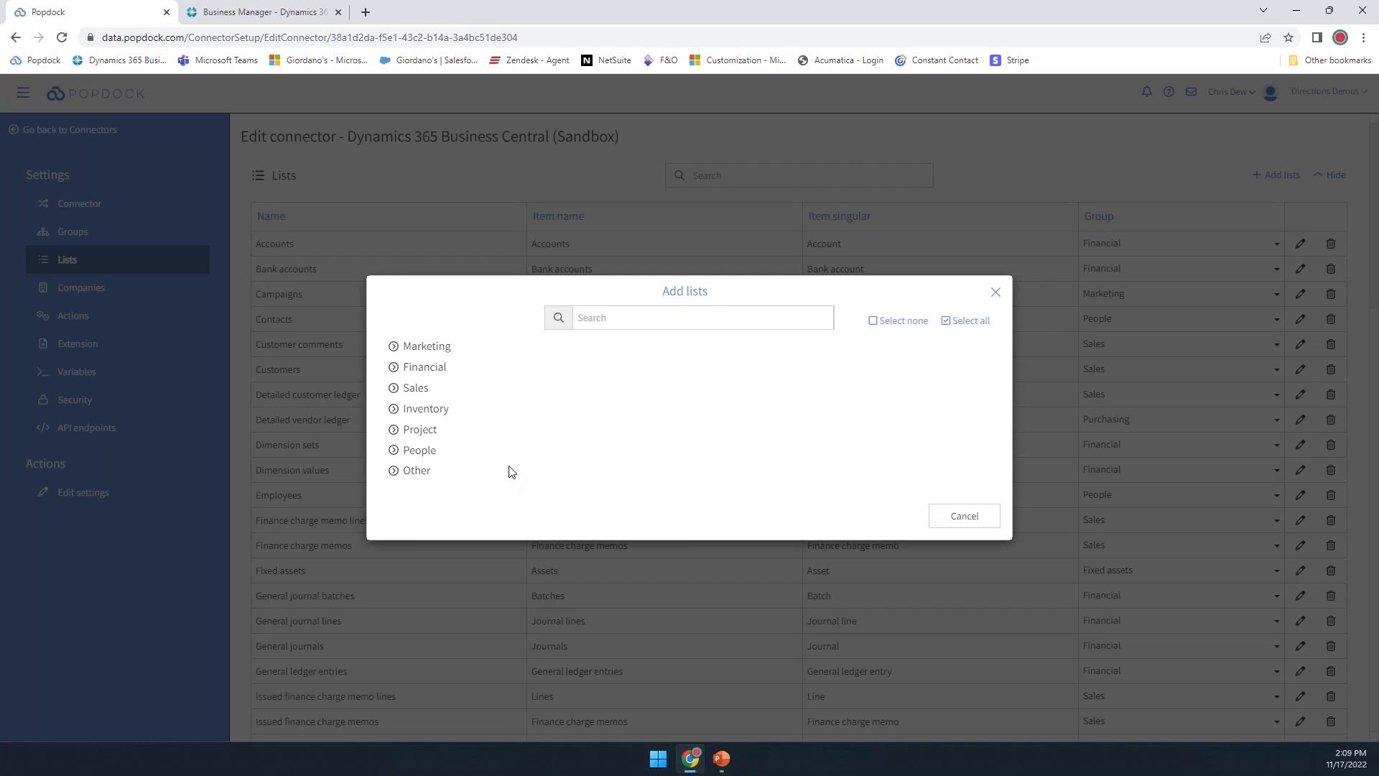
{"action": "left_click", "coordinate": [395, 471]}
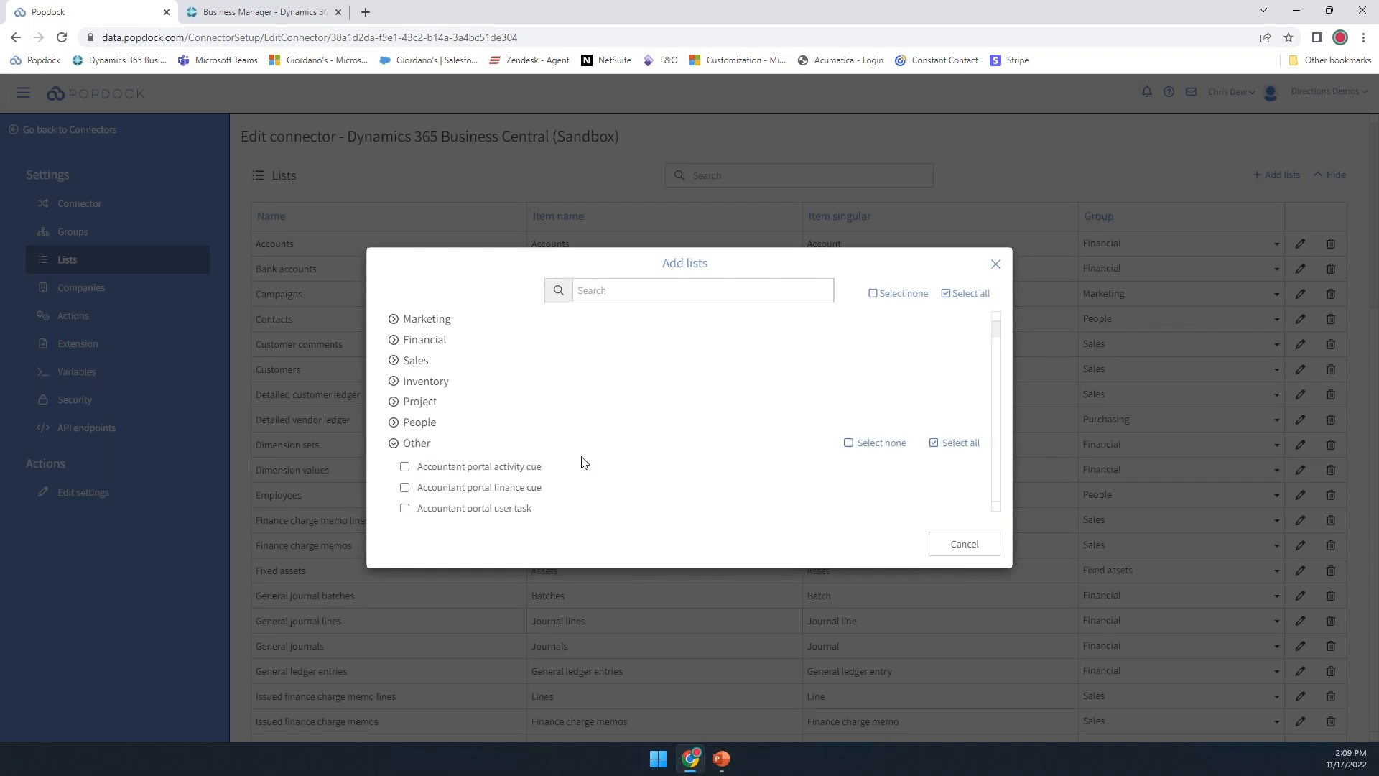
{"action": "scroll", "coordinate": [584, 462], "scroll_direction": "down", "scroll_amount": 10}
{"action": "scroll", "coordinate": [582, 468], "scroll_direction": "up", "scroll_amount": 4}
{"action": "scroll", "coordinate": [582, 468], "scroll_direction": "up", "scroll_amount": 1}
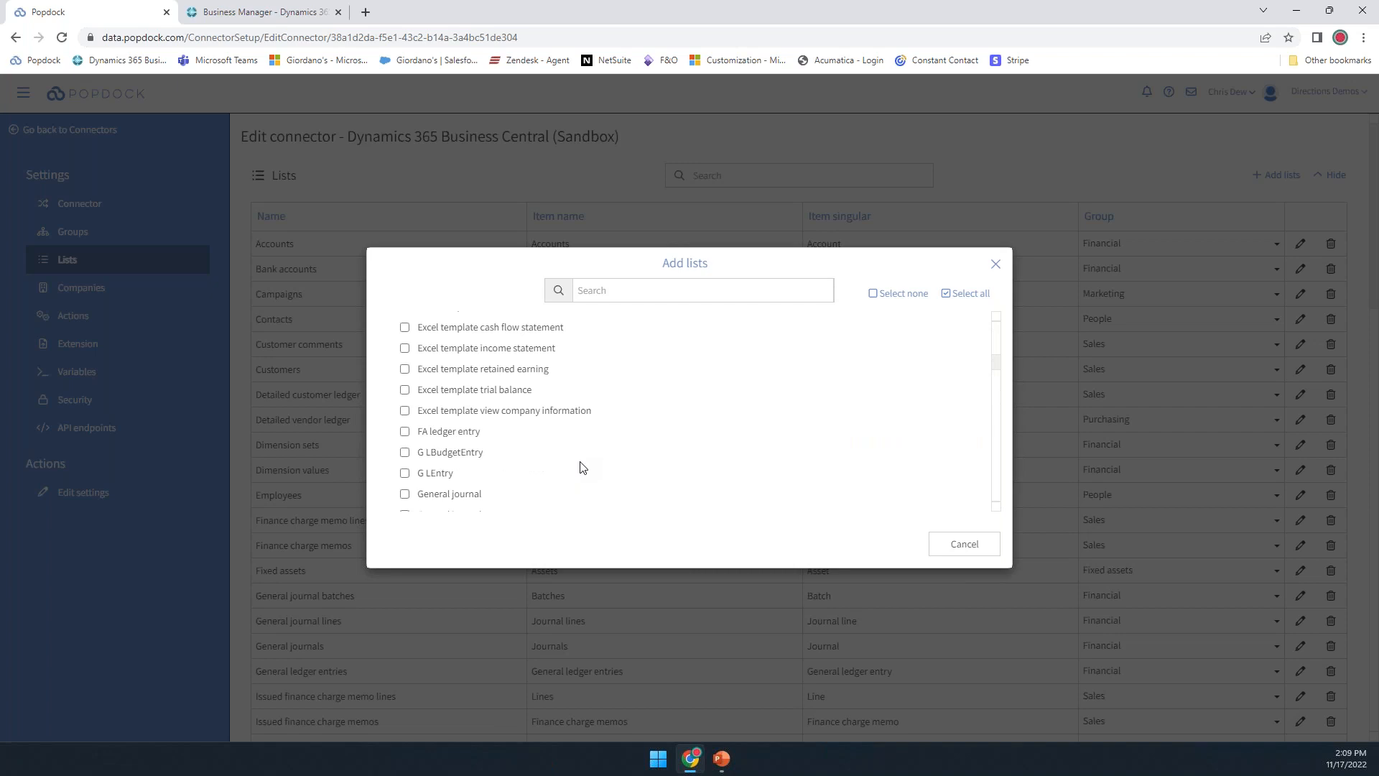
{"action": "left_click", "coordinate": [963, 544]}
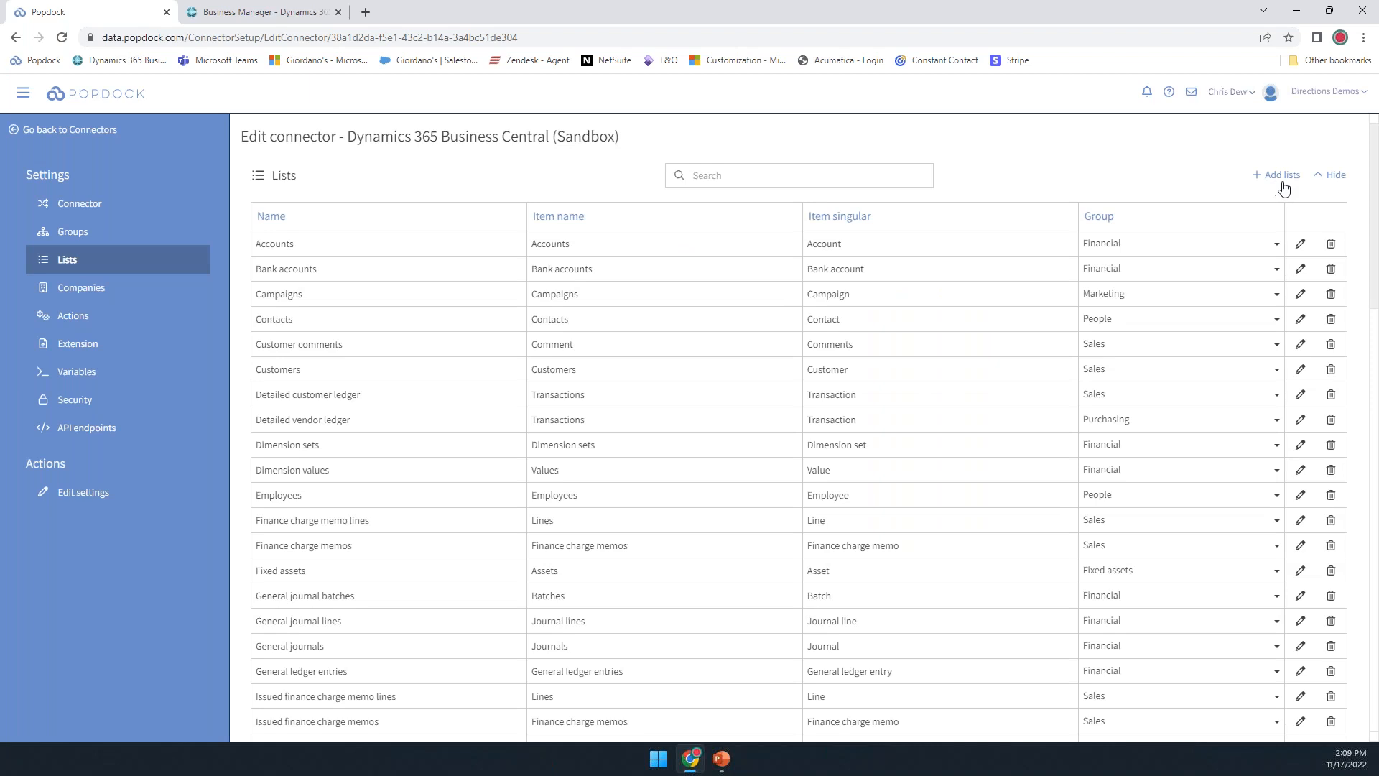
- Collapse the standard lists and try to open the Sales by salesperson query list for editing, reloading the page
{"action": "left_click", "coordinate": [1327, 176]}
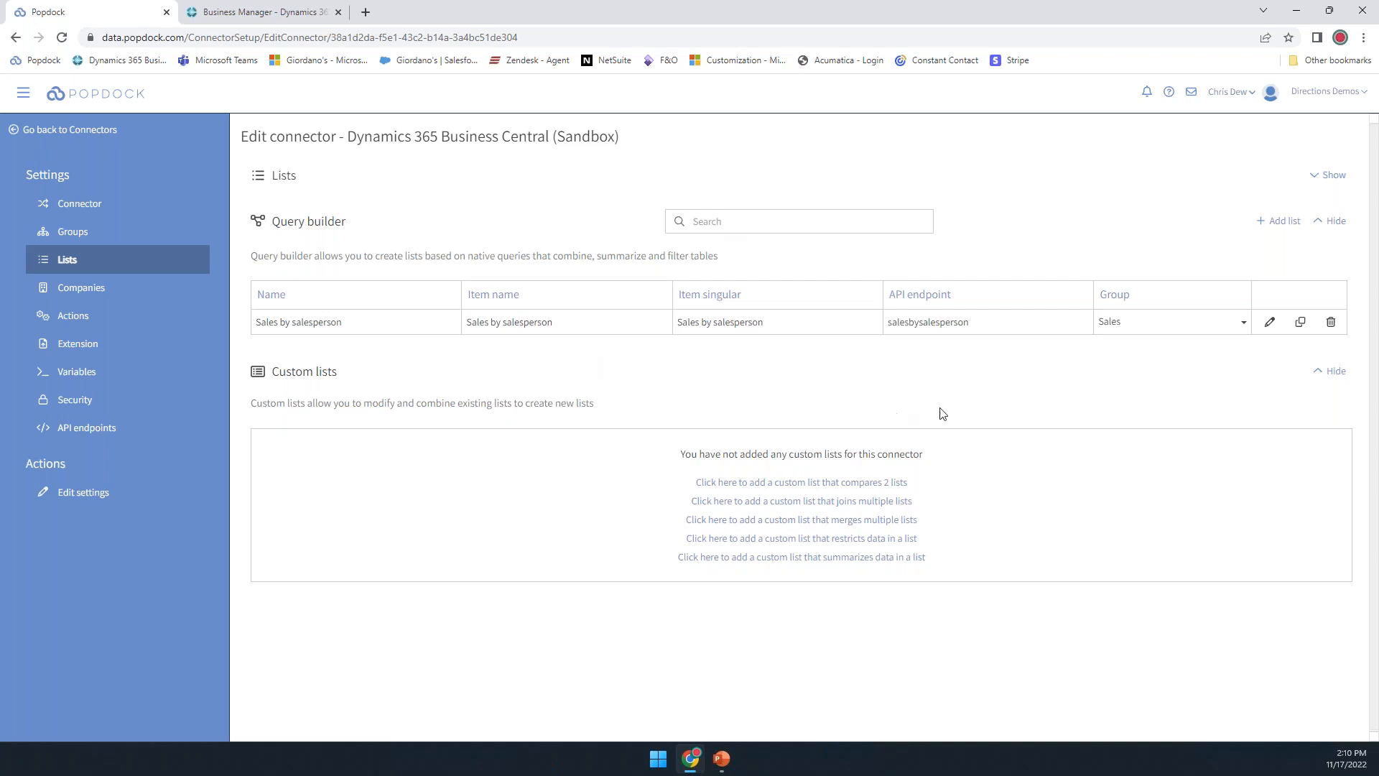
{"action": "left_click", "coordinate": [1270, 325]}
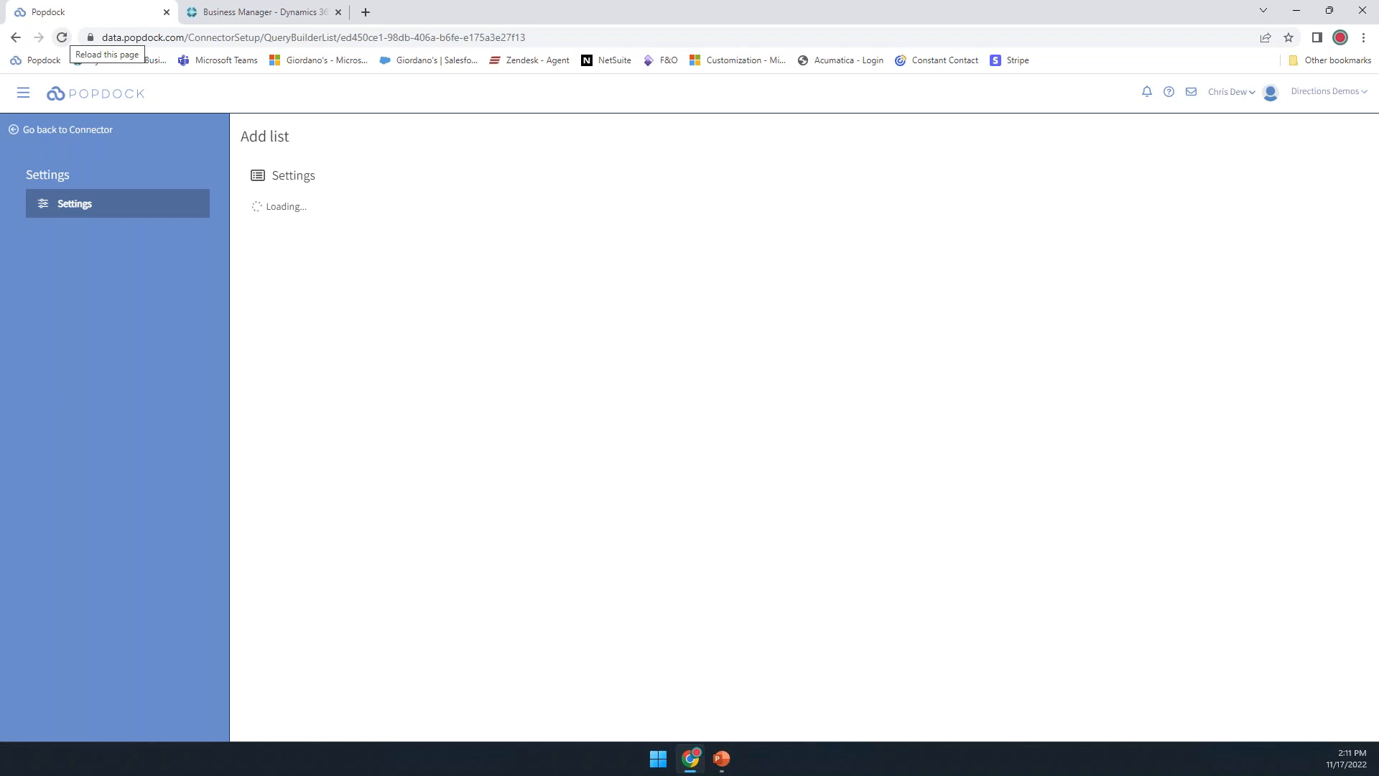
{"action": "left_click", "coordinate": [62, 37]}
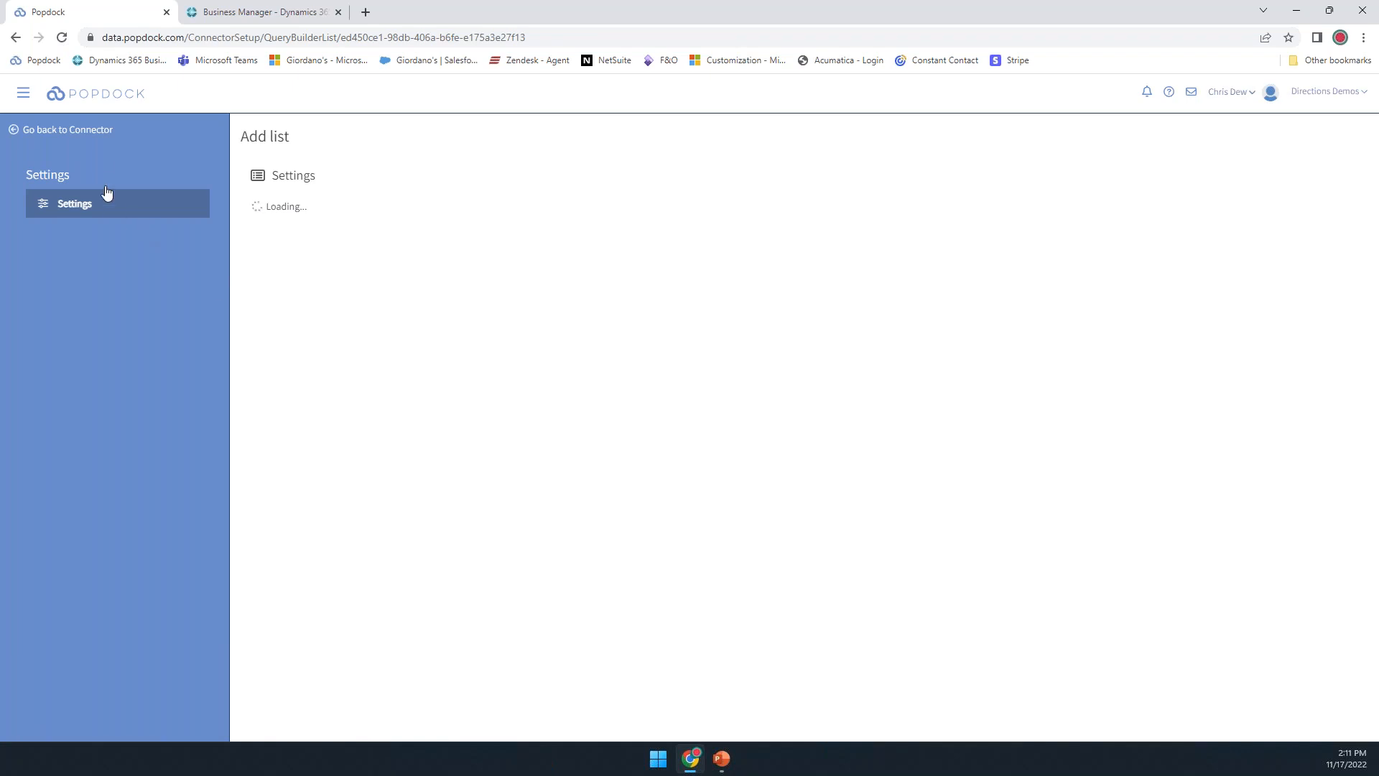
{"action": "left_click", "coordinate": [98, 138]}
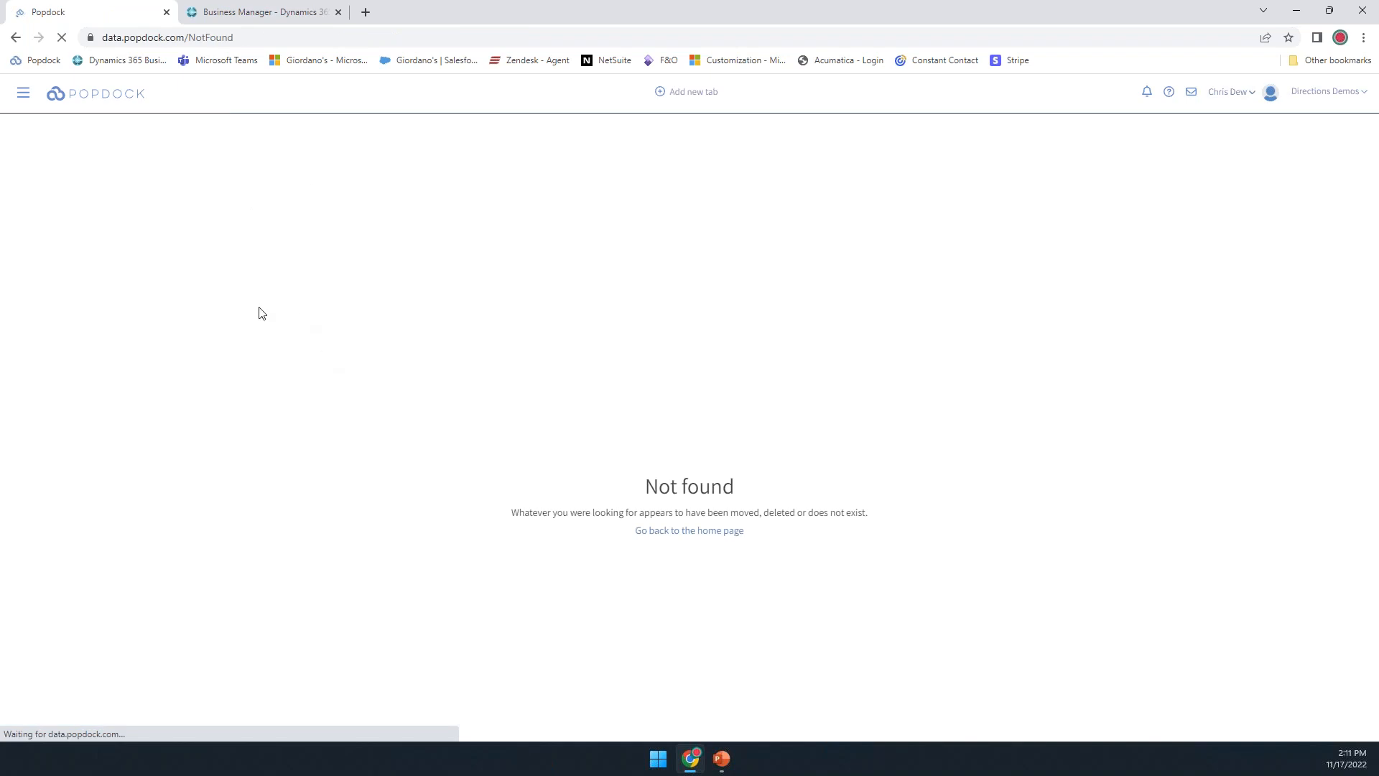
- Return to the connectors, search for "bus" and open the lists of Dynamics 365 Business Central (Sandbox)
{"action": "left_click", "coordinate": [24, 99]}
{"action": "left_click", "coordinate": [59, 159]}
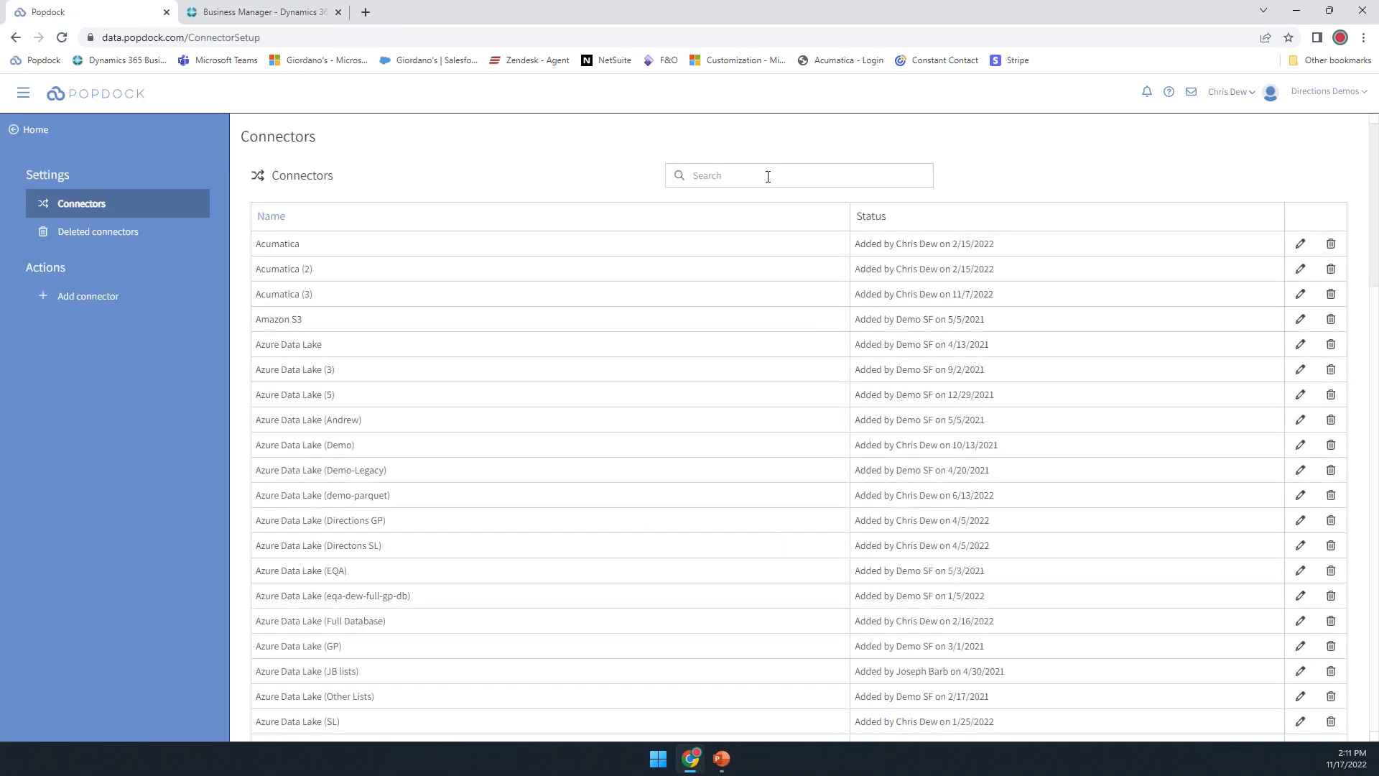
{"action": "type", "text": "bus"}
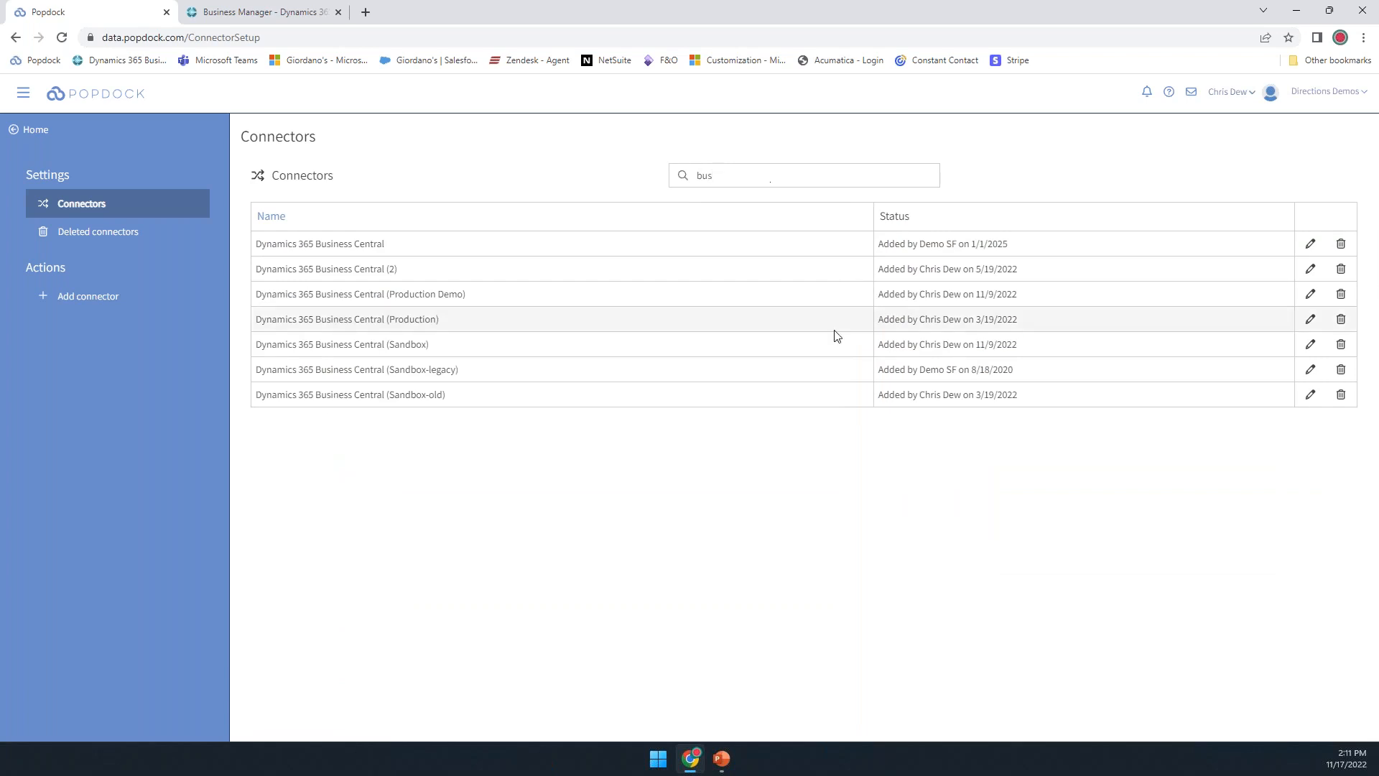
{"action": "left_click", "coordinate": [1314, 346]}
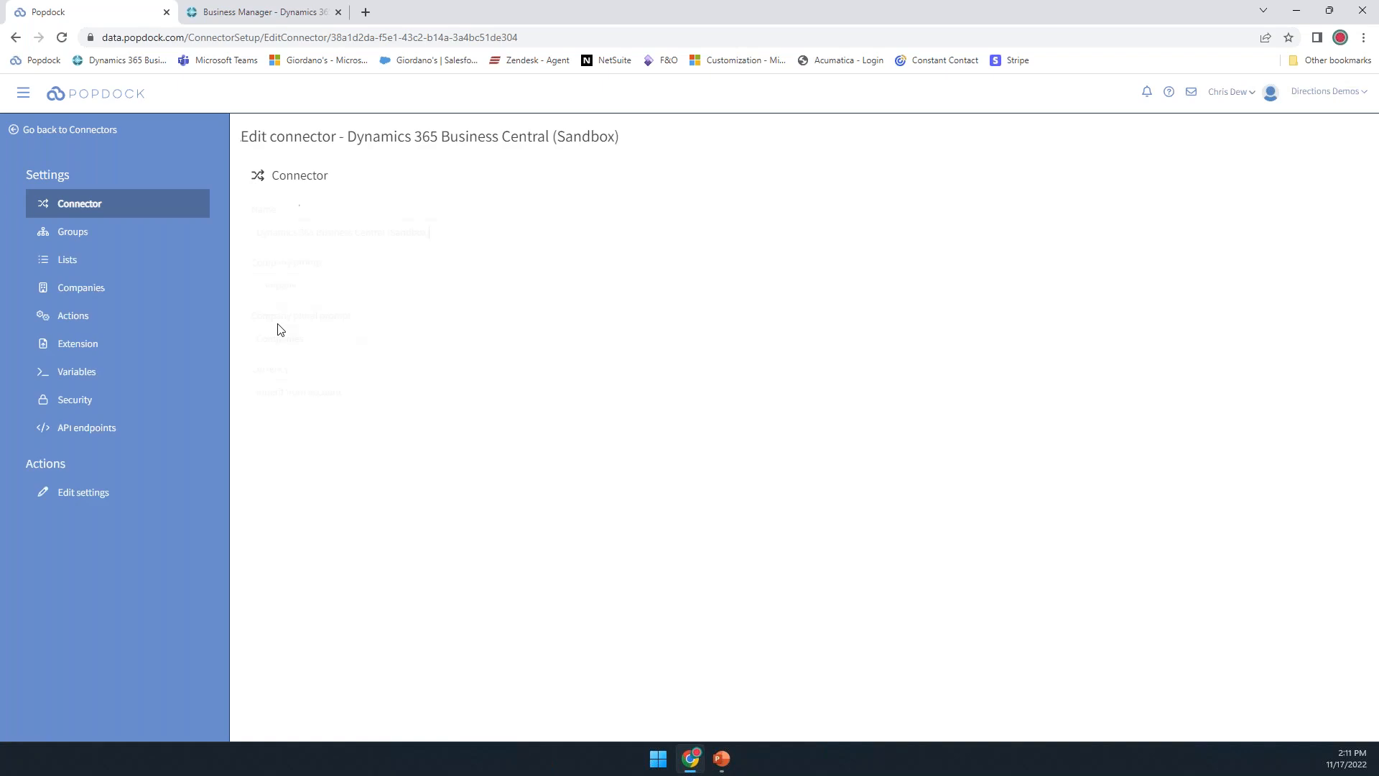
{"action": "left_click", "coordinate": [72, 260]}
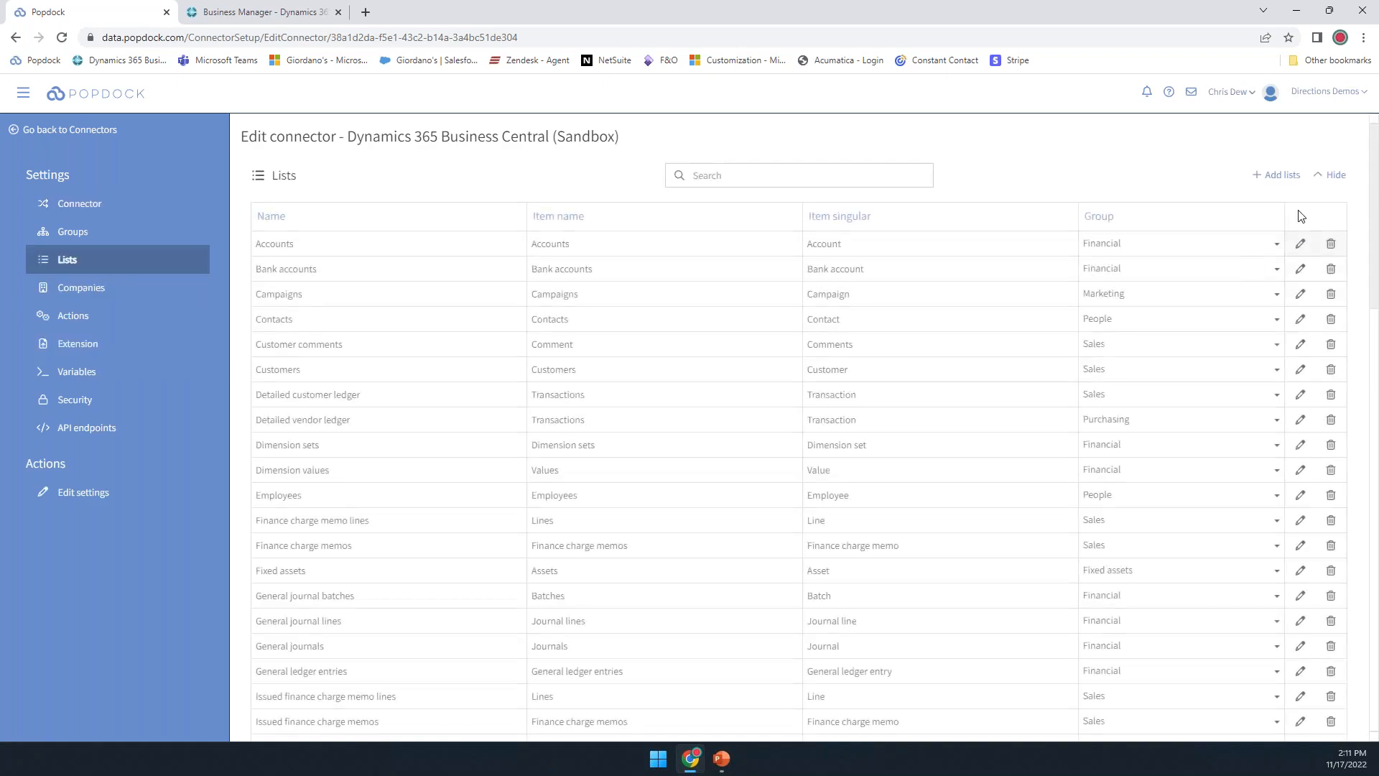
- Collapse the standard lists and open the Sales by salesperson list in the query builder
{"action": "left_click", "coordinate": [1332, 178]}
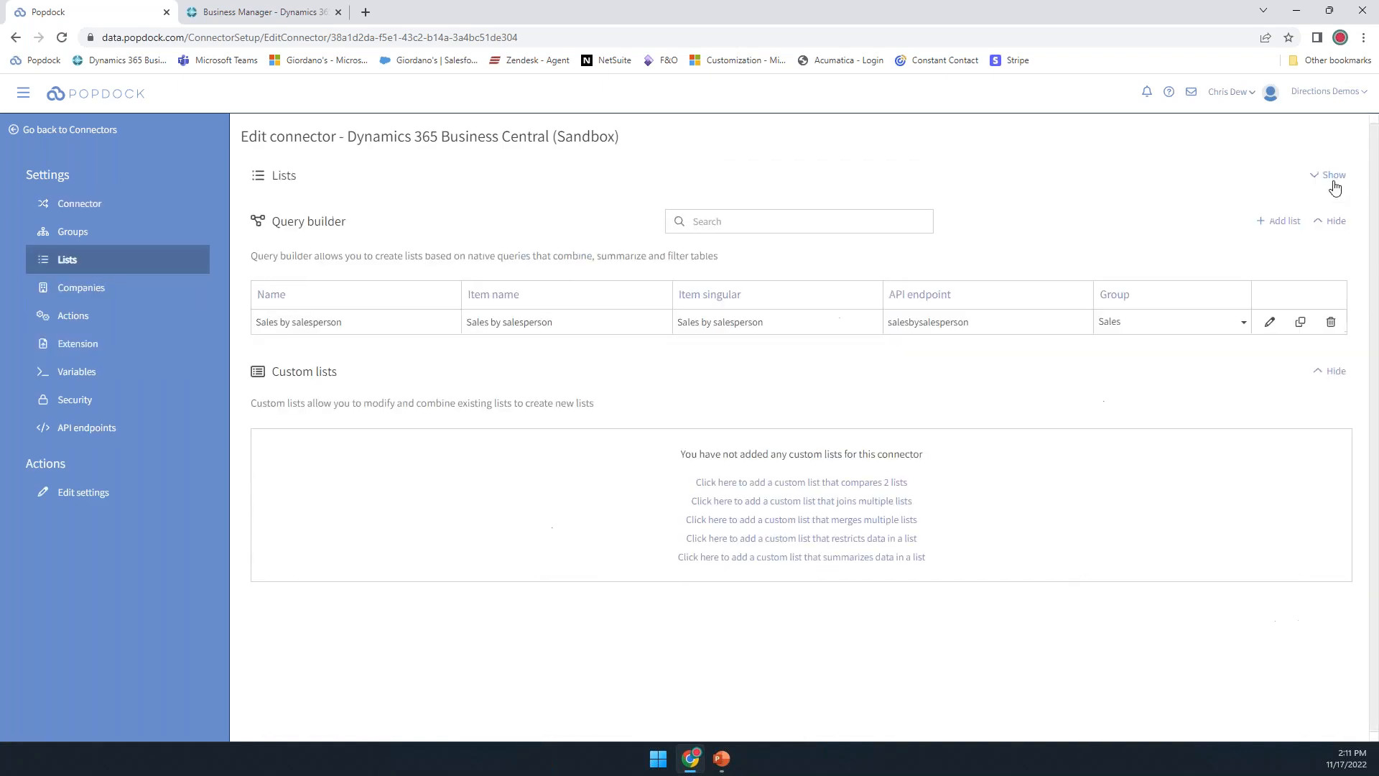
{"action": "left_click", "coordinate": [1270, 322]}
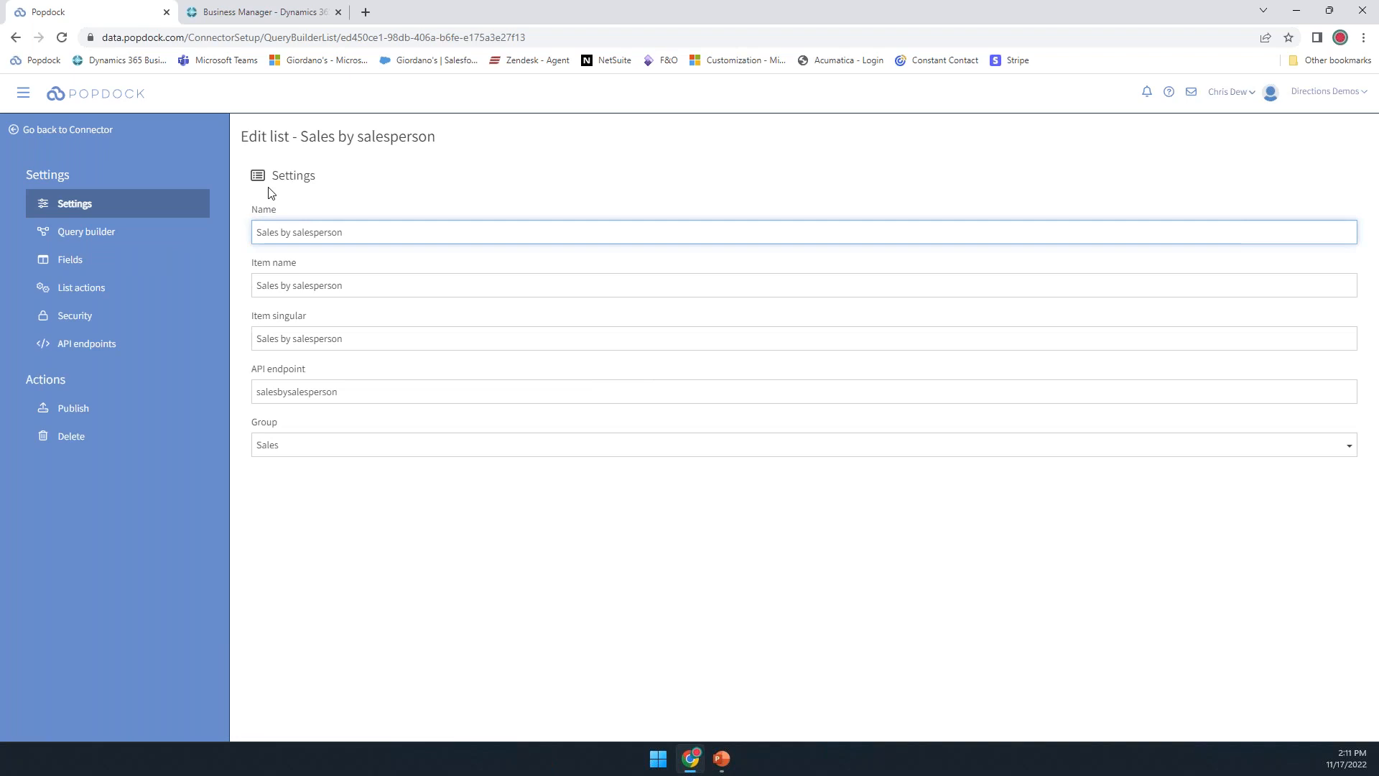
{"action": "left_click", "coordinate": [101, 237]}
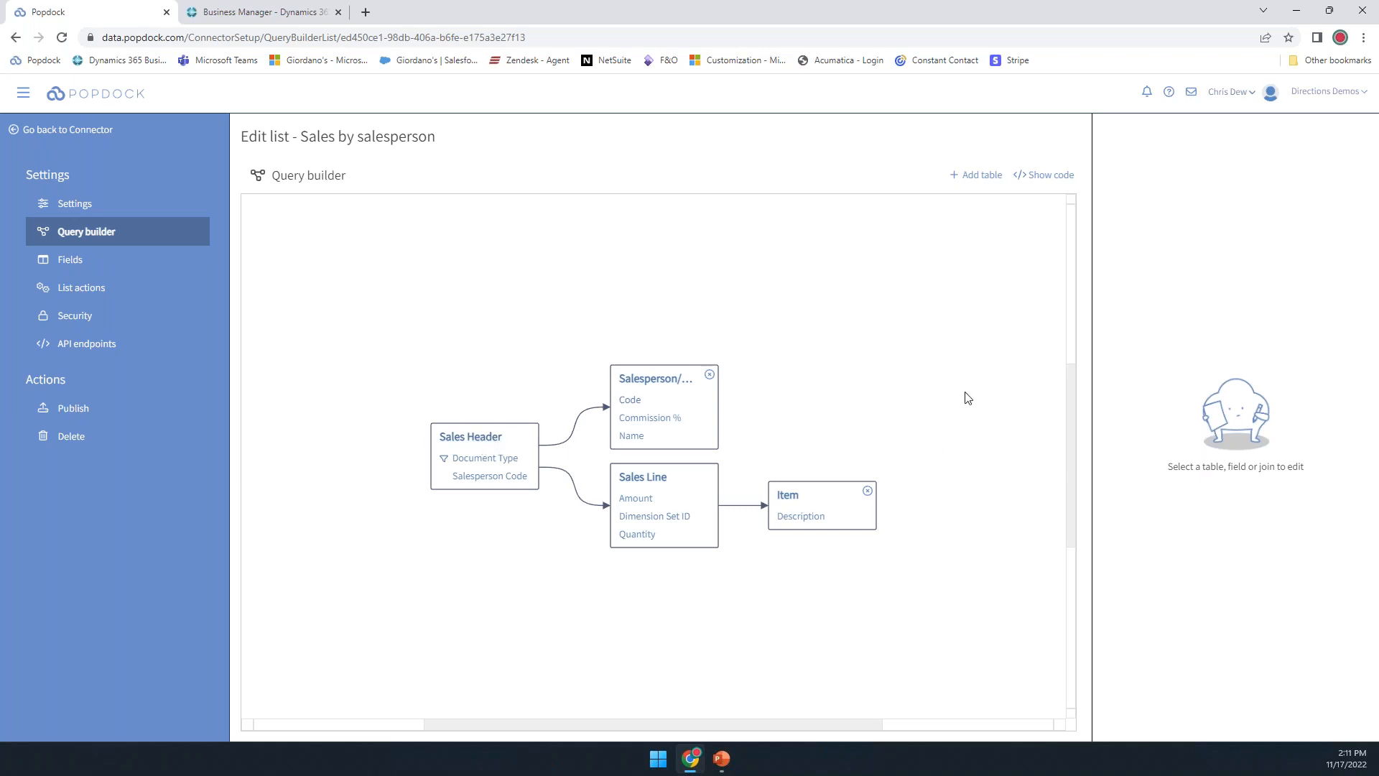
- Examine the fields of the Sales Header table, filter them by "date" and clear the filter
{"action": "left_click", "coordinate": [479, 438]}
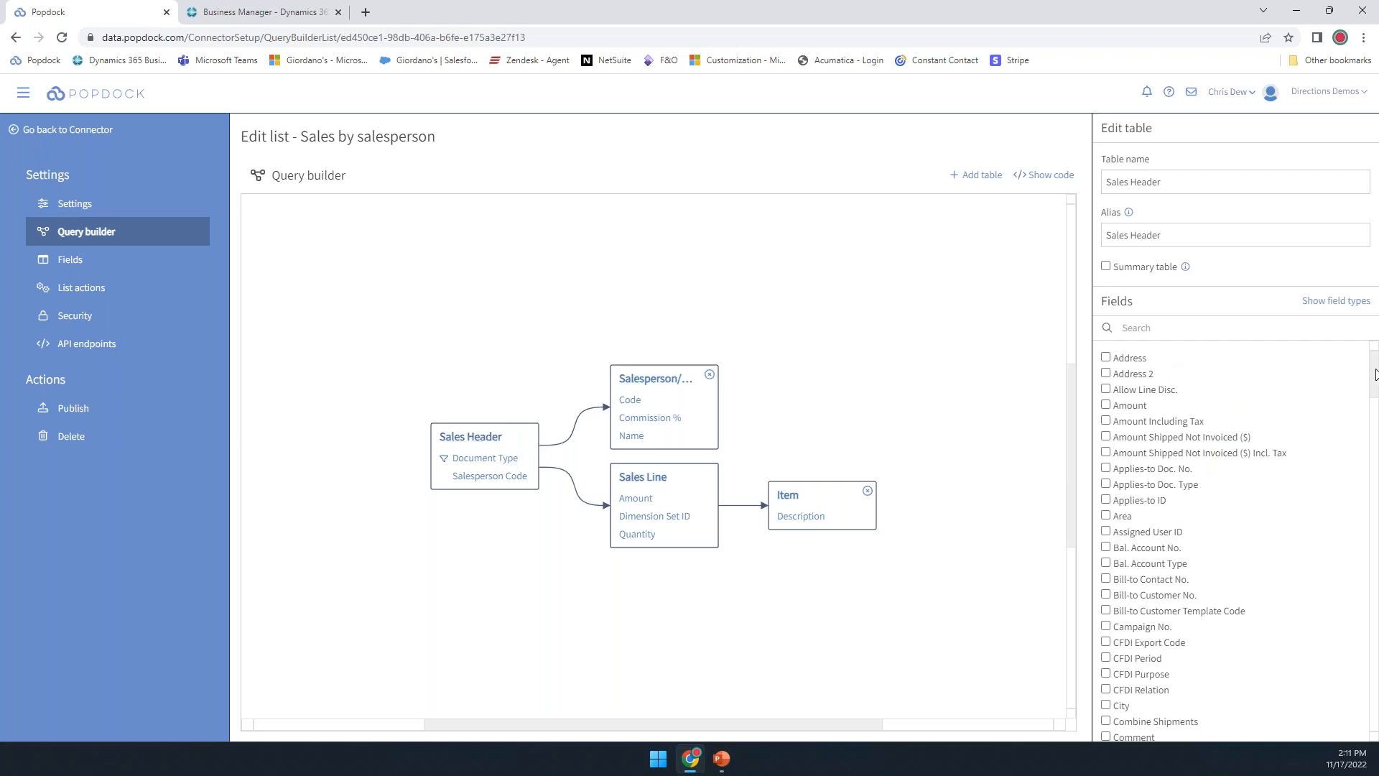
{"action": "left_click_drag", "start_coordinate": [1376, 374], "coordinate": [1373, 452]}
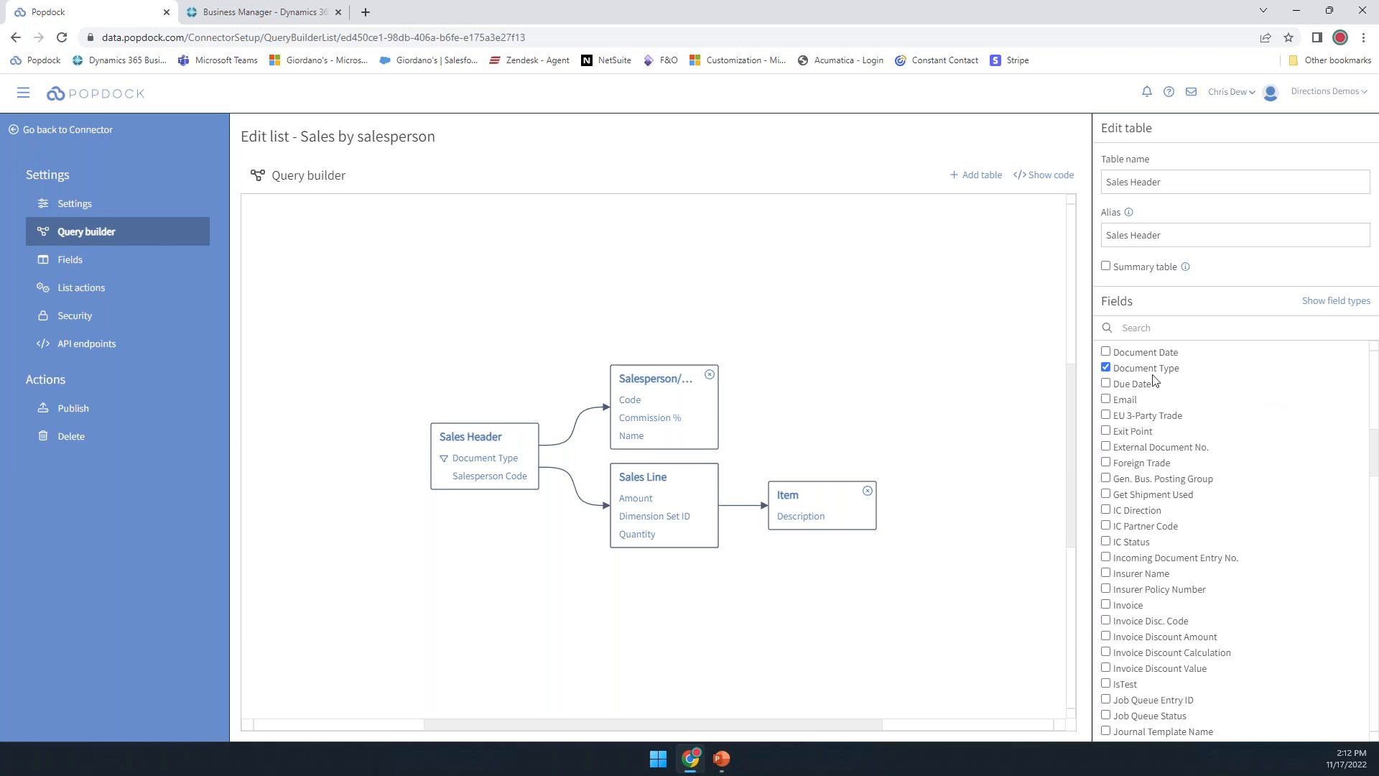
{"action": "left_click_drag", "start_coordinate": [1376, 463], "coordinate": [1367, 363]}
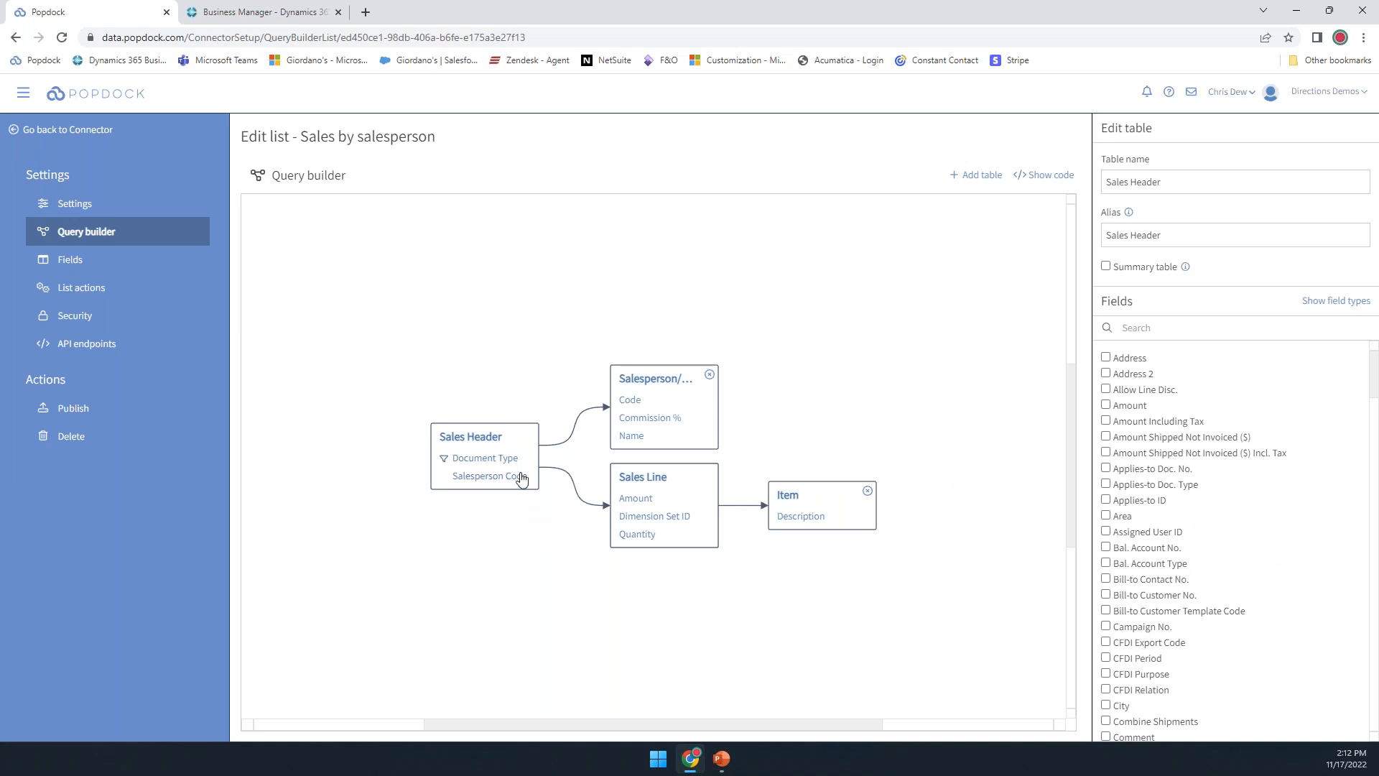
{"action": "mouse_move", "coordinate": [1374, 384]}
{"action": "left_mouse_down"}
{"action": "mouse_move", "coordinate": [1374, 442]}
{"action": "mouse_move", "coordinate": [1375, 377]}
{"action": "left_mouse_up"}
{"action": "type", "text": "date"}
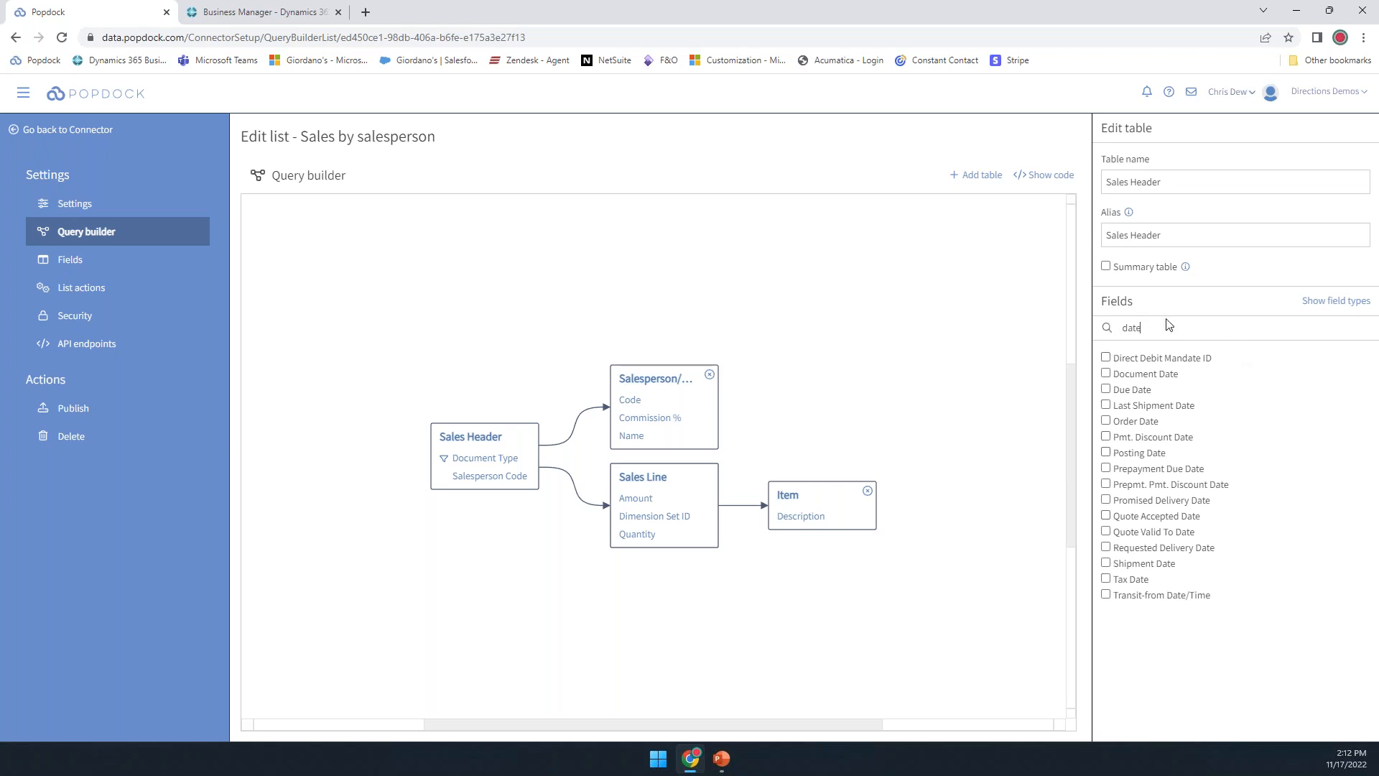
{"action": "key", "text": "ctrl+a"}
{"action": "key", "text": "BackSpace"}
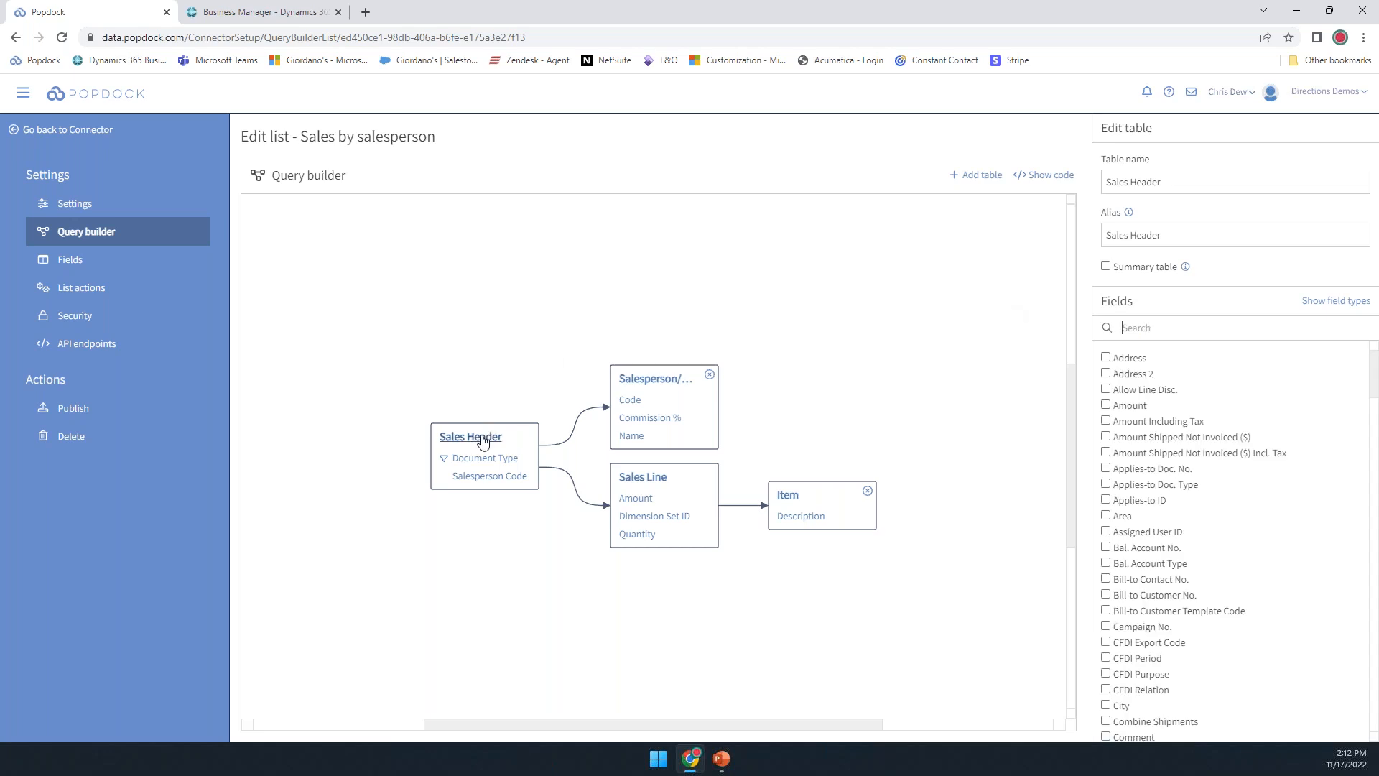
- Browse the tables that can be joined from Sales Header, and cancel without adding one
{"action": "left_click", "coordinate": [984, 176]}
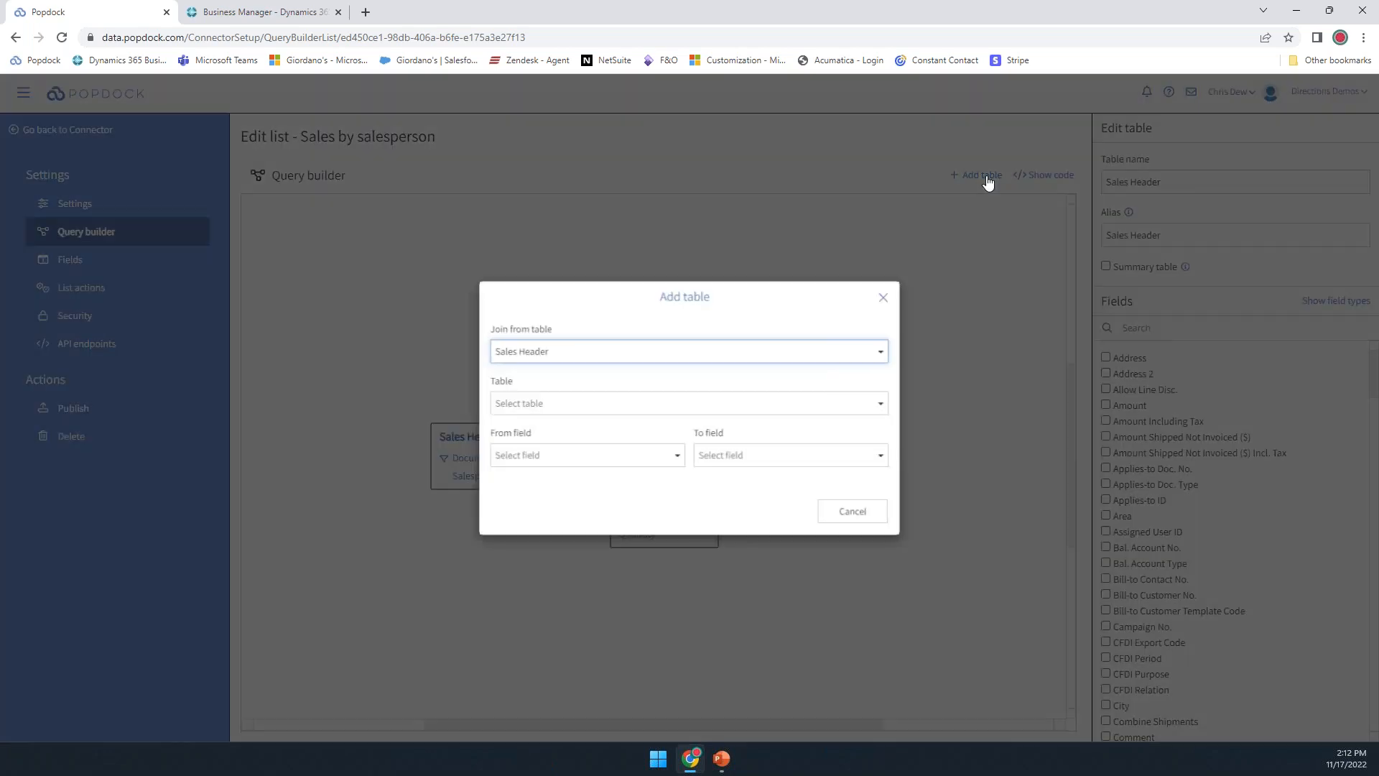
{"action": "left_click", "coordinate": [566, 405]}
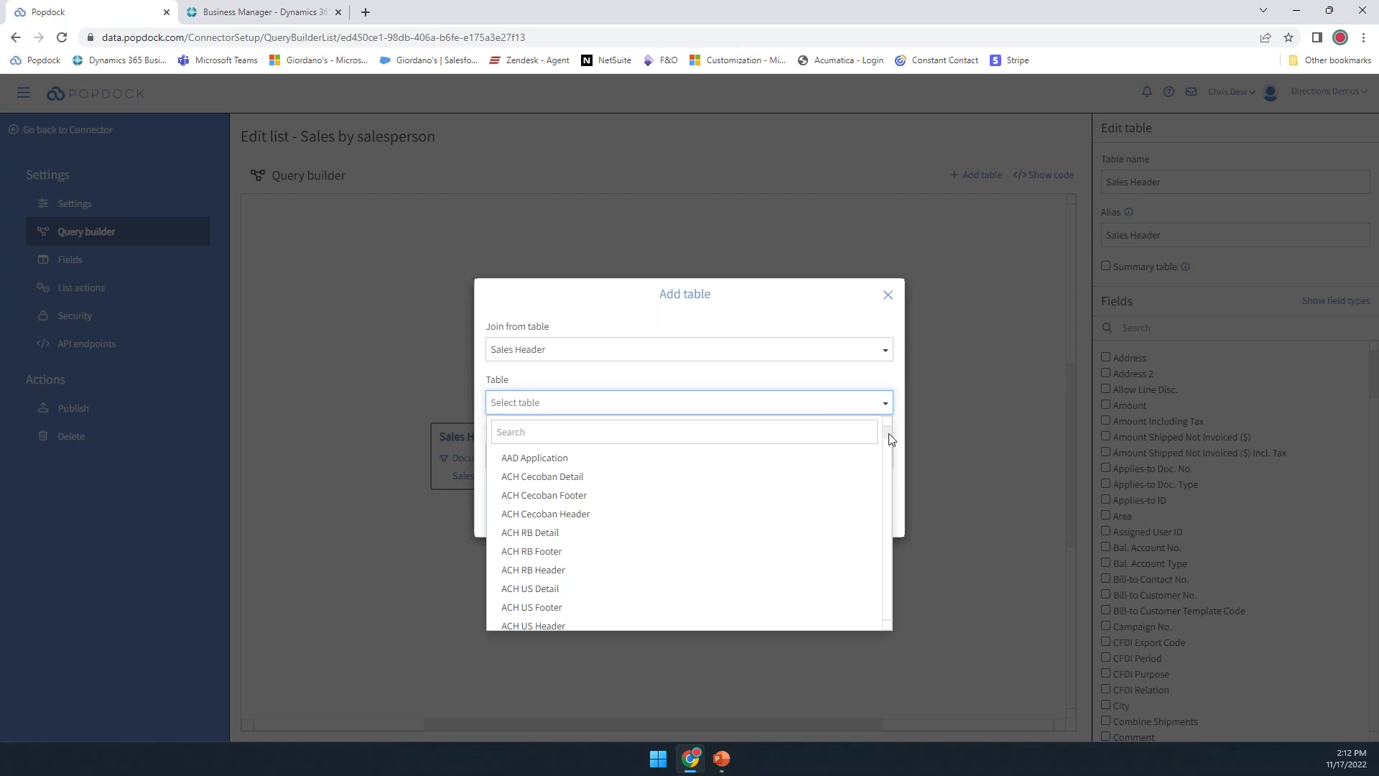
{"action": "left_click_drag", "start_coordinate": [889, 435], "coordinate": [881, 624]}
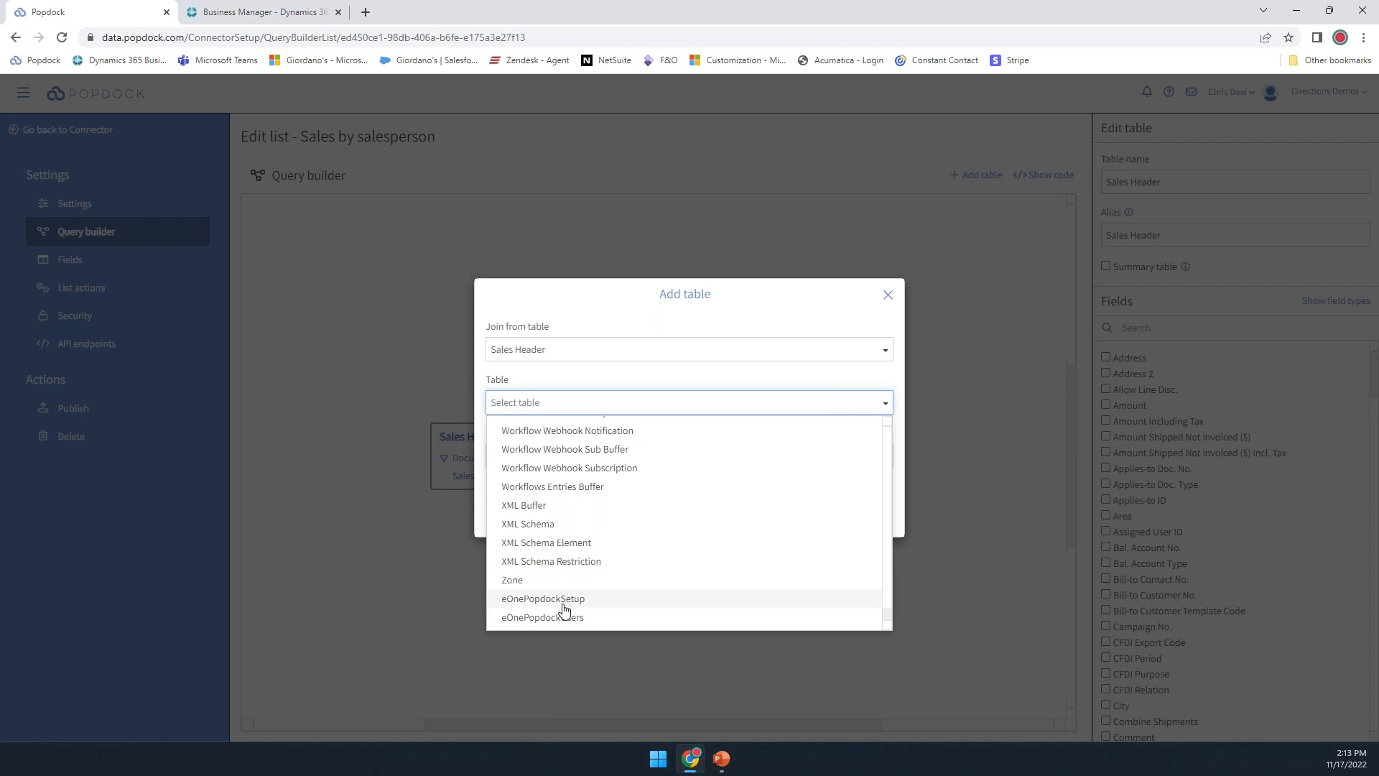
{"action": "left_click", "coordinate": [891, 385]}
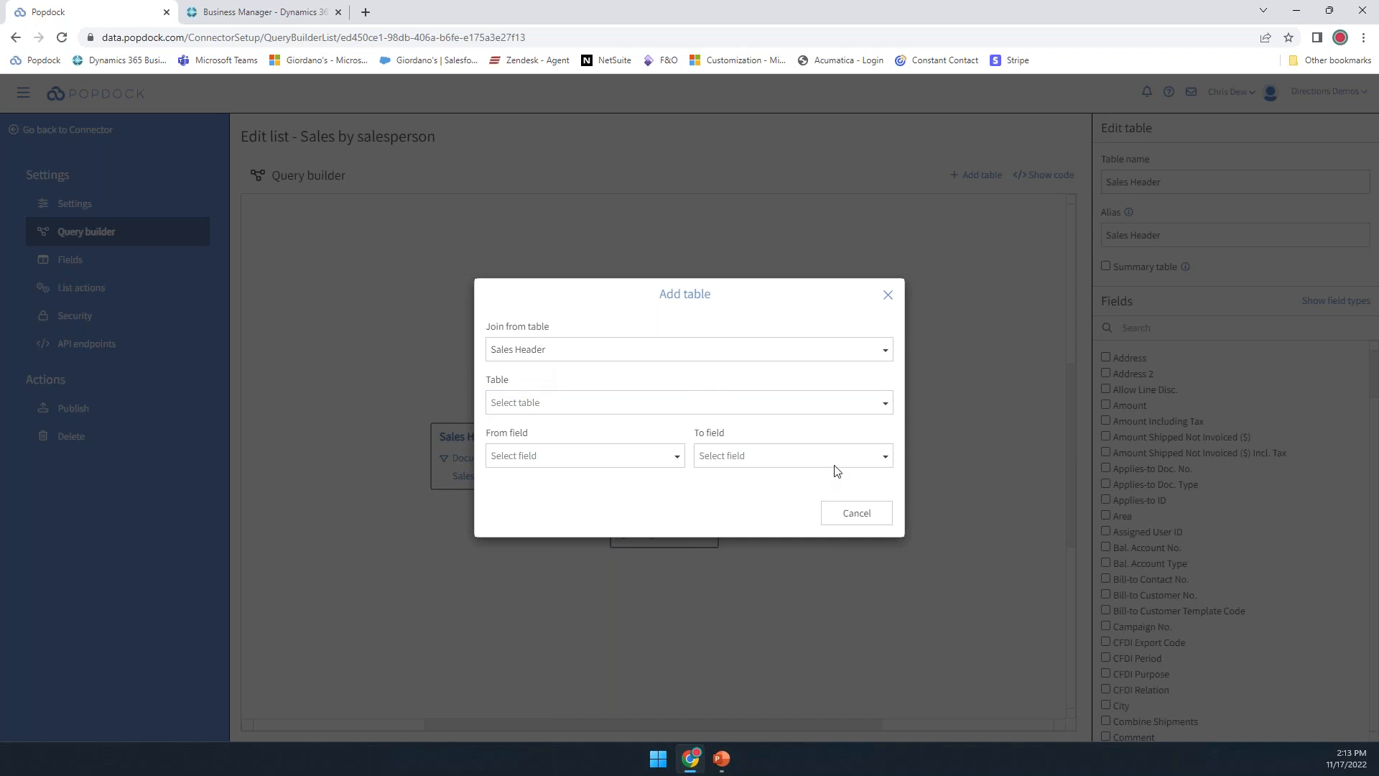
{"action": "left_click", "coordinate": [876, 518]}
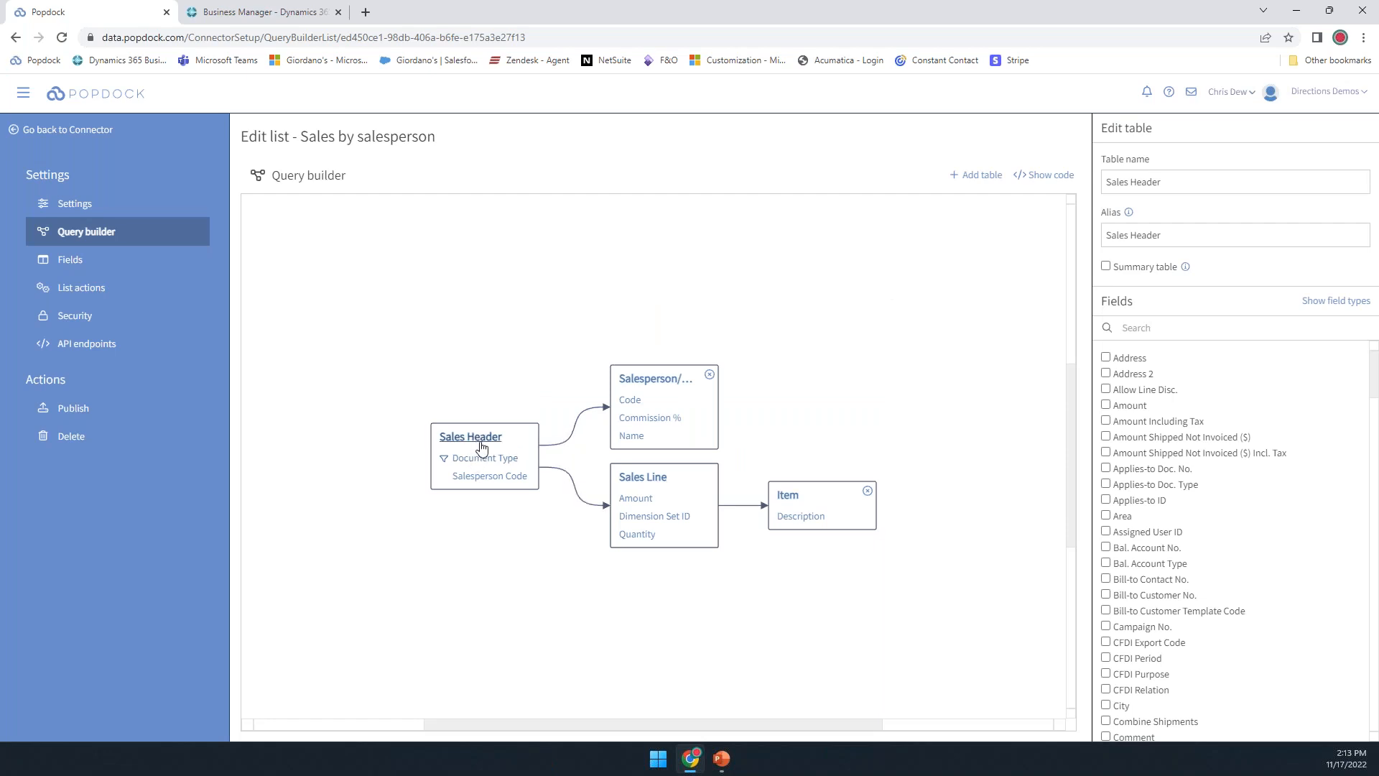
- Inspect the join types and join fields linking Sales Header to Sales Line and to Salesperson/Purchaser
{"action": "left_click", "coordinate": [576, 492]}
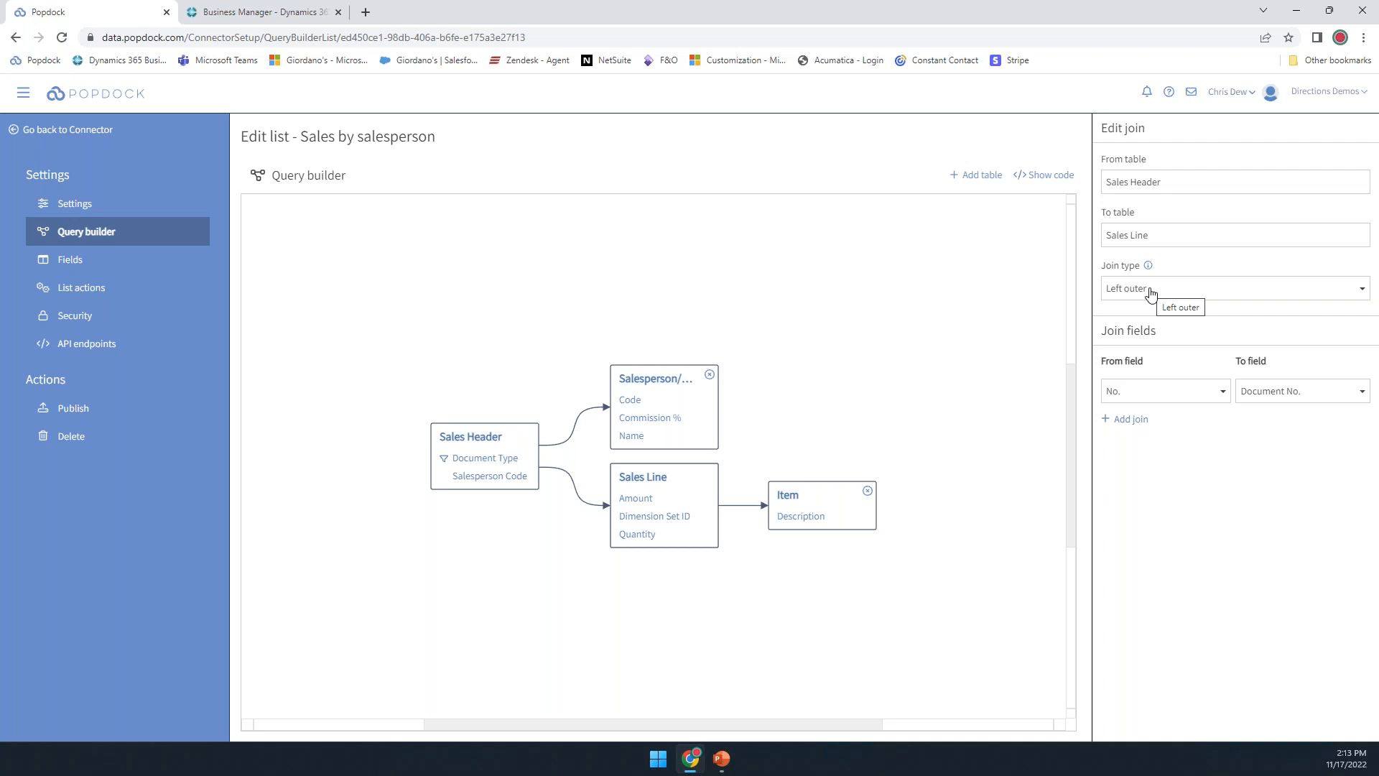
{"action": "left_click", "coordinate": [1151, 294]}
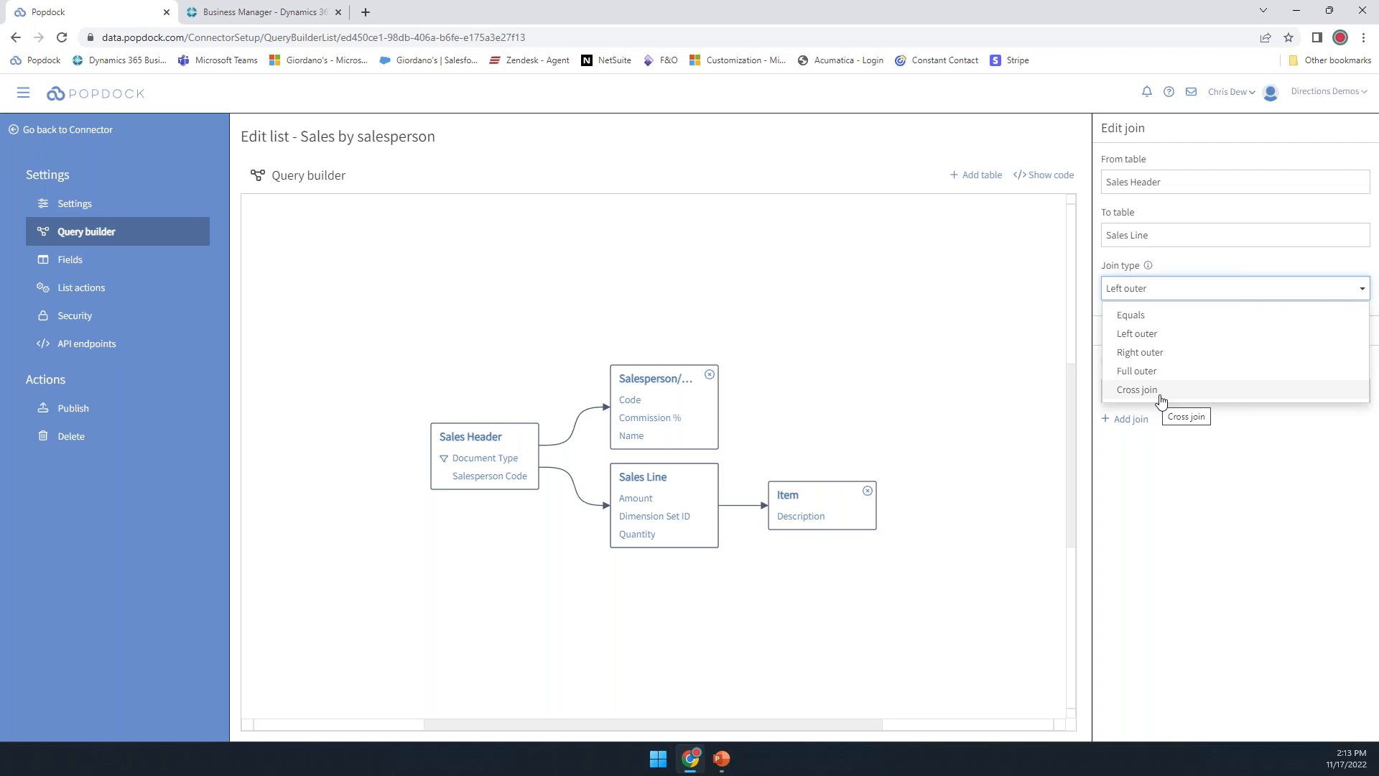
{"action": "left_click", "coordinate": [1208, 267]}
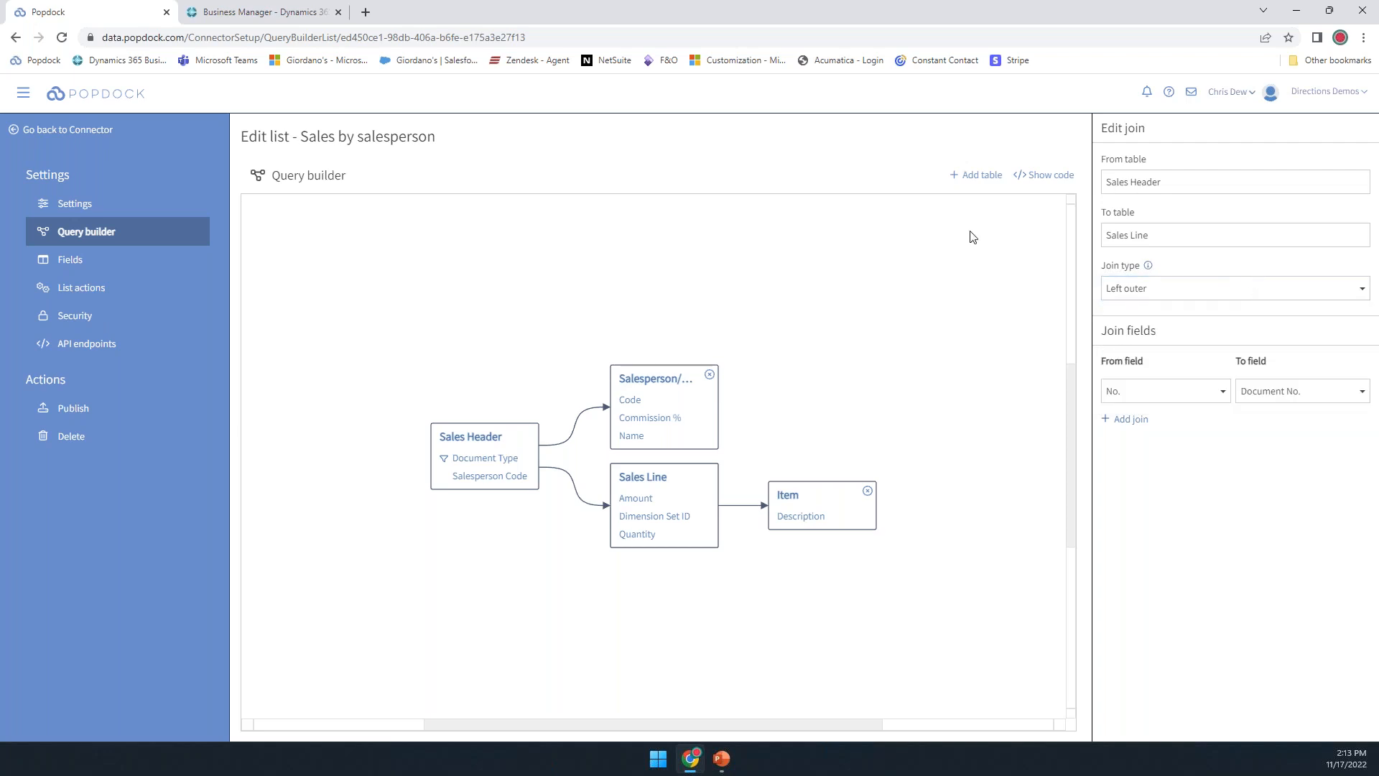
{"action": "left_click", "coordinate": [1275, 403]}
{"action": "left_click", "coordinate": [572, 437]}
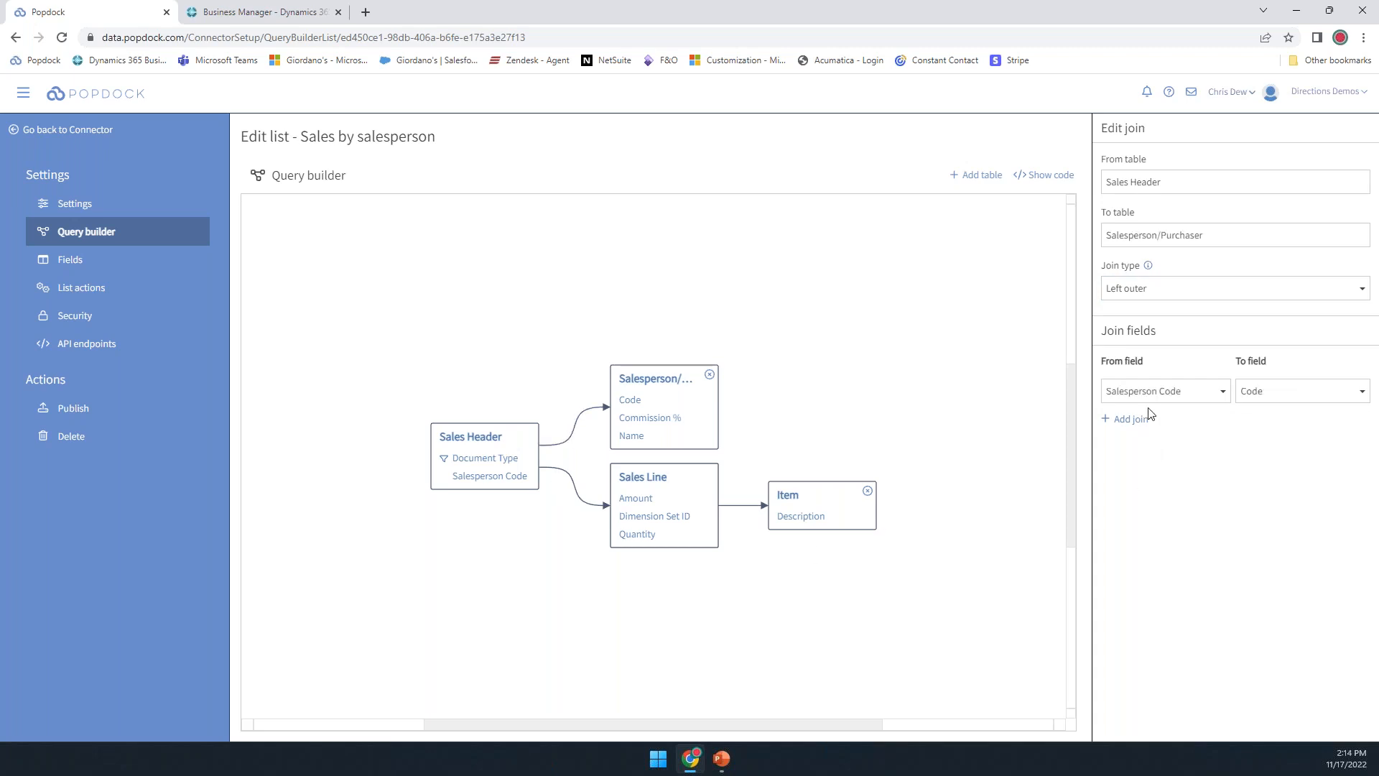
- View the Salesperson/Purchaser and Sales Header tables, and open the restrictions of the Document Type field
{"action": "left_click", "coordinate": [666, 388]}
{"action": "left_click", "coordinate": [472, 439]}
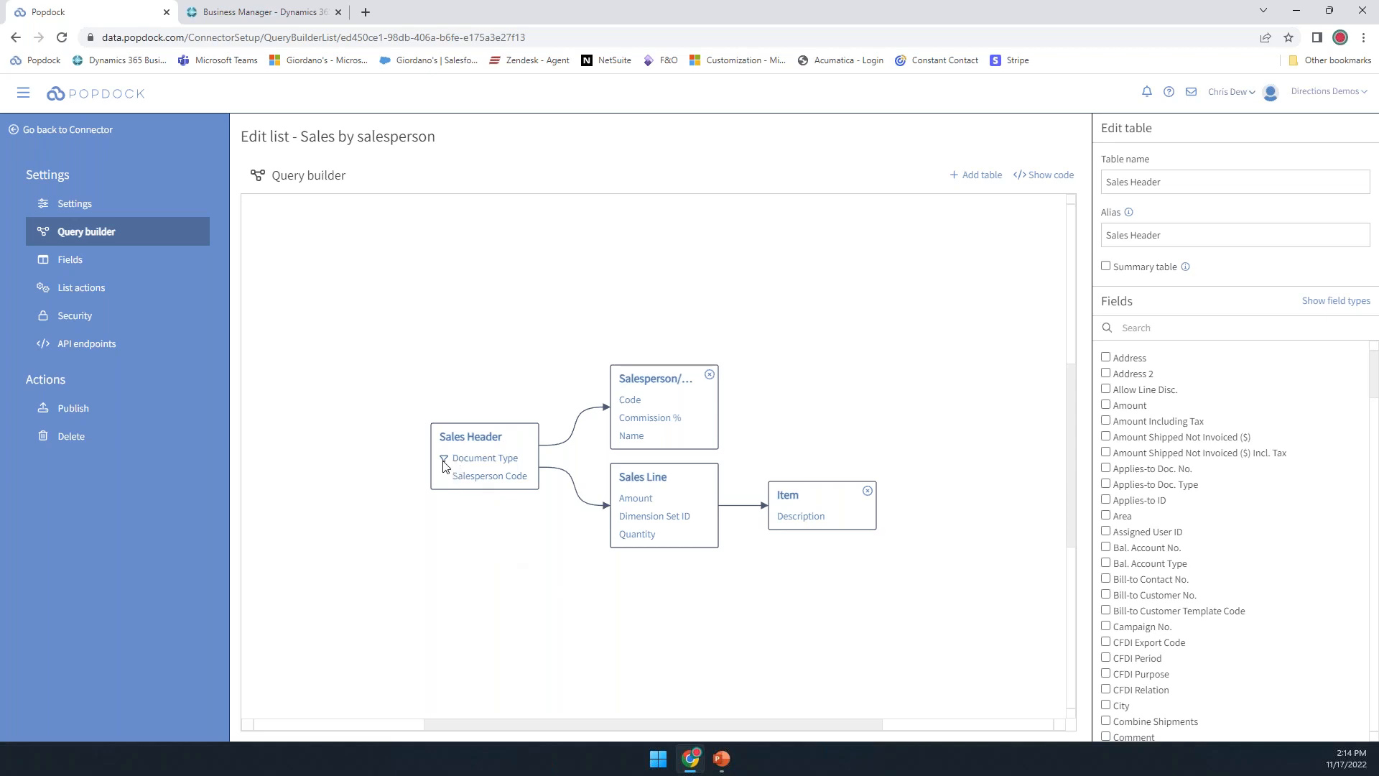
{"action": "left_click", "coordinate": [489, 461]}
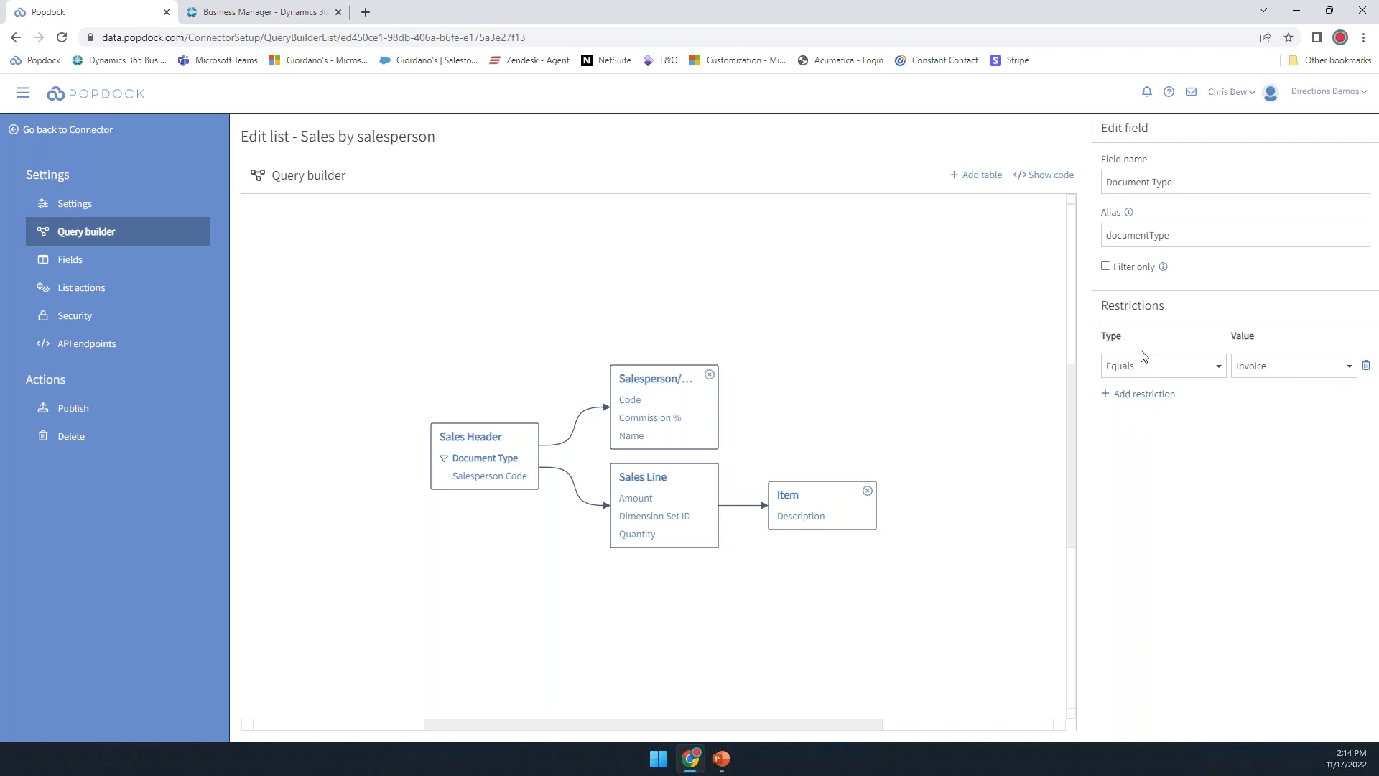
- Add a second restriction to the Document Type field, delete it again, and view the Salesperson Code field
{"action": "left_click", "coordinate": [1131, 394]}
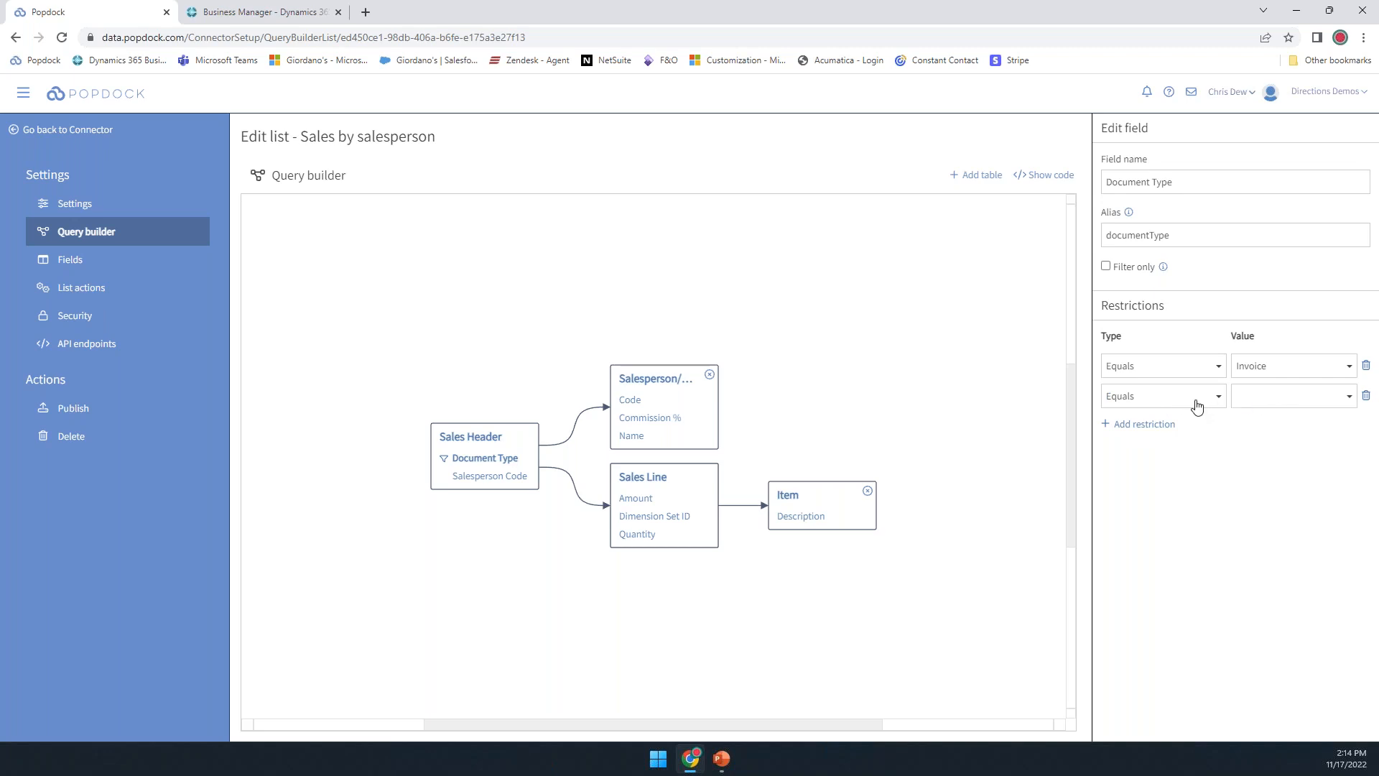
{"action": "left_click", "coordinate": [1366, 397]}
{"action": "left_click", "coordinate": [492, 478]}
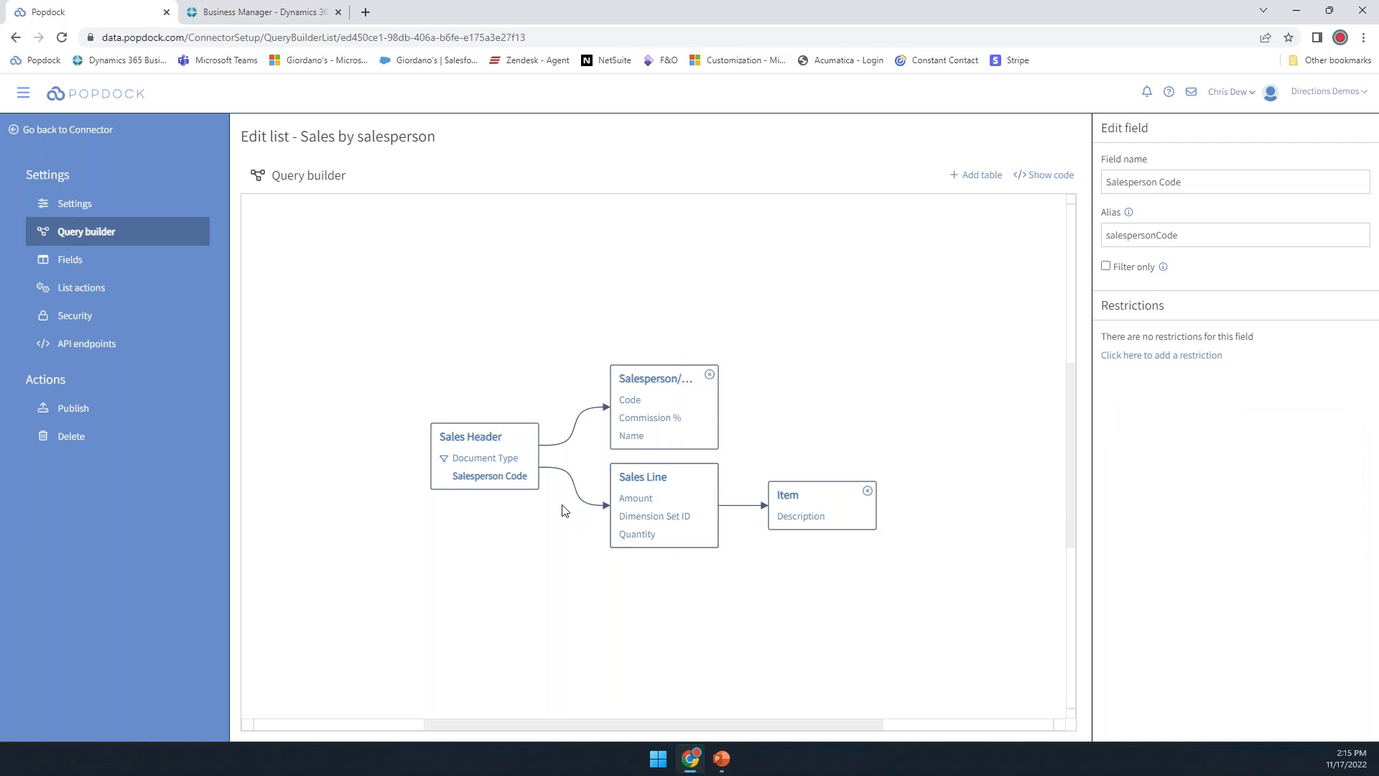
- Filter the Sales Header table's fields by "date" and add the Document Date field to the query
{"action": "left_click", "coordinate": [460, 436]}
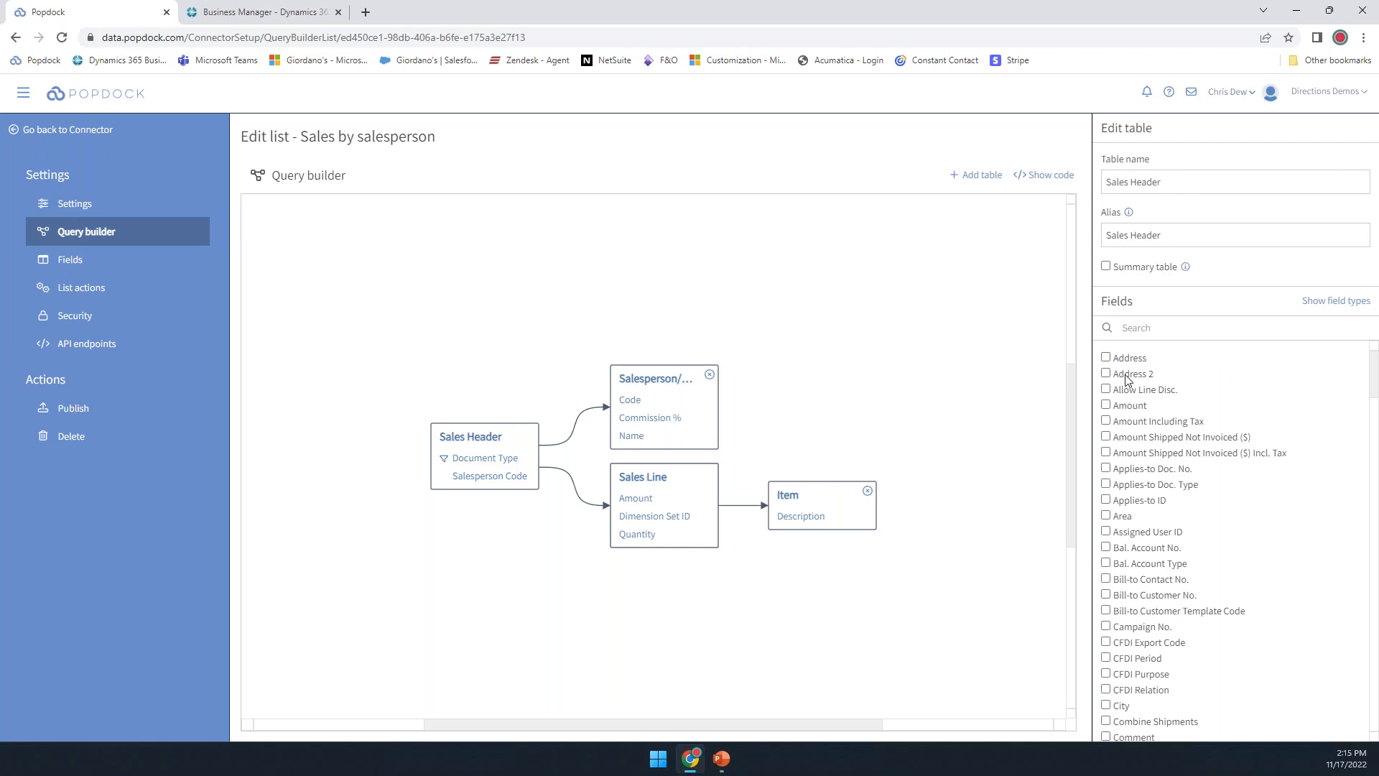
{"action": "left_click", "coordinate": [1173, 327]}
{"action": "type", "text": "date"}
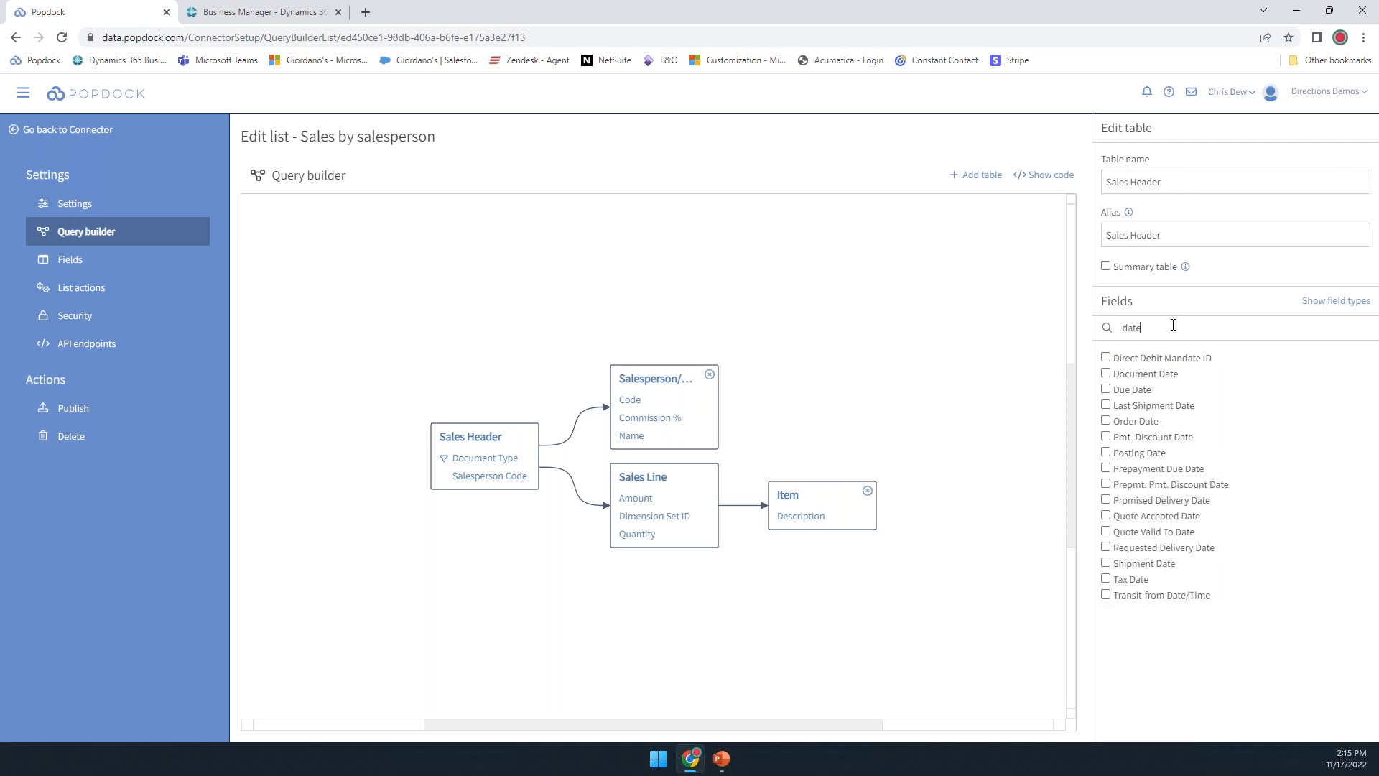
{"action": "left_click", "coordinate": [1106, 373]}
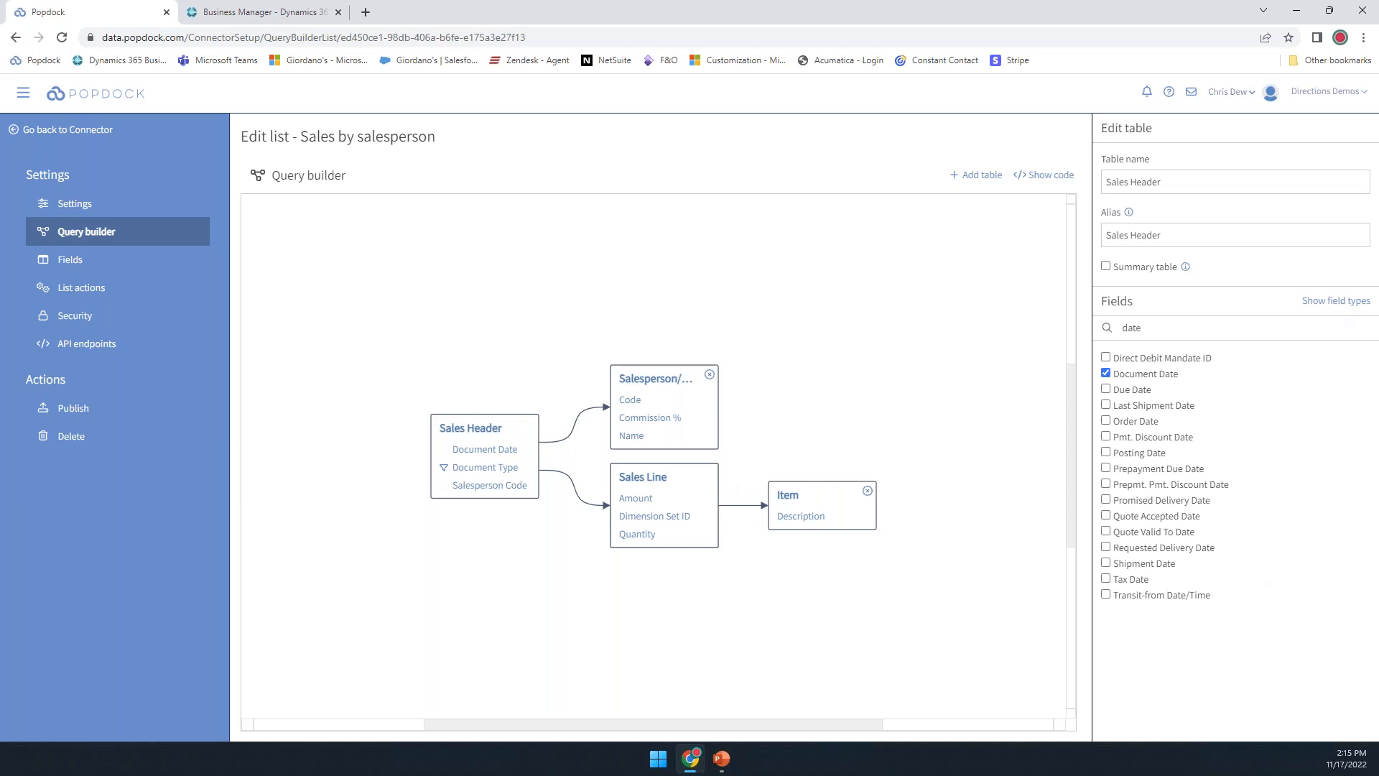
- Add a restriction to the Document Date field and inspect the ways its date value can be supplied
{"action": "left_click", "coordinate": [493, 450]}
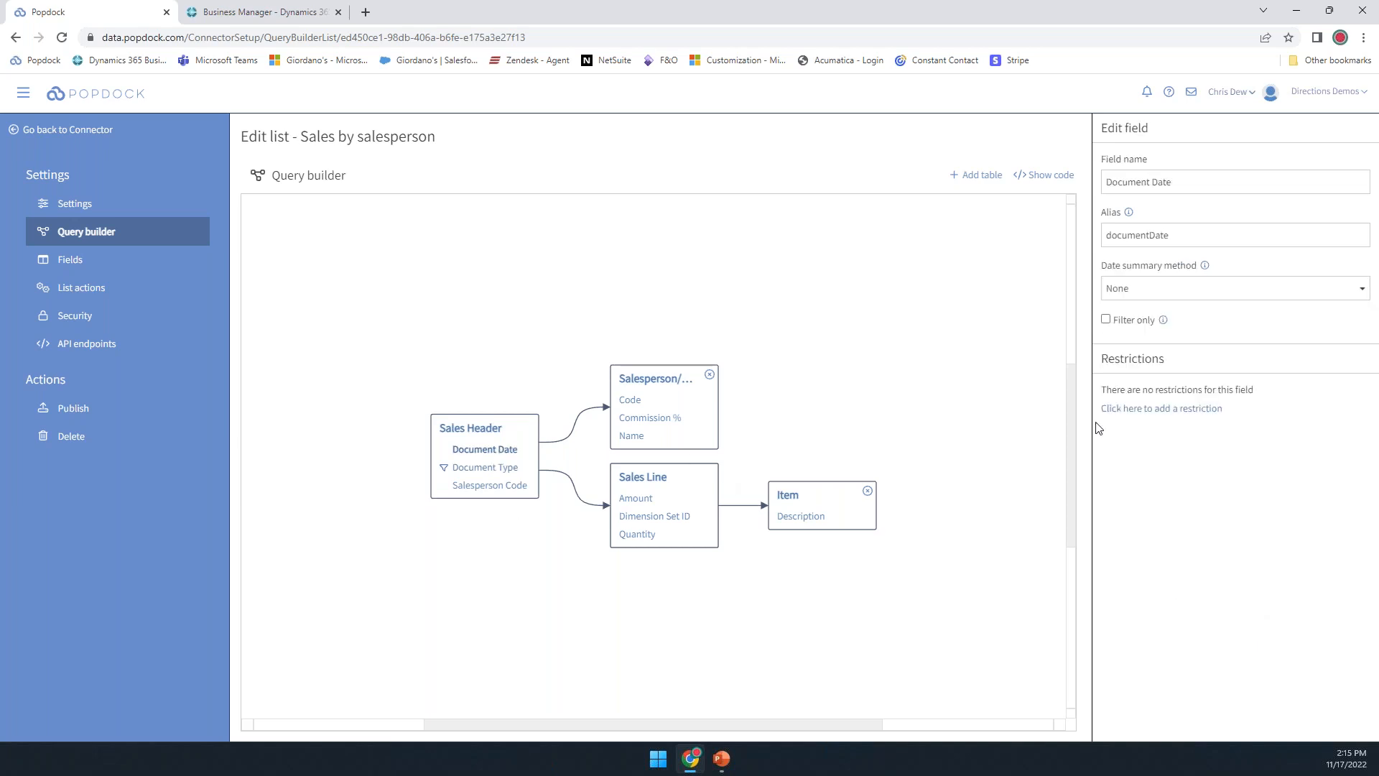
{"action": "left_click", "coordinate": [1182, 409]}
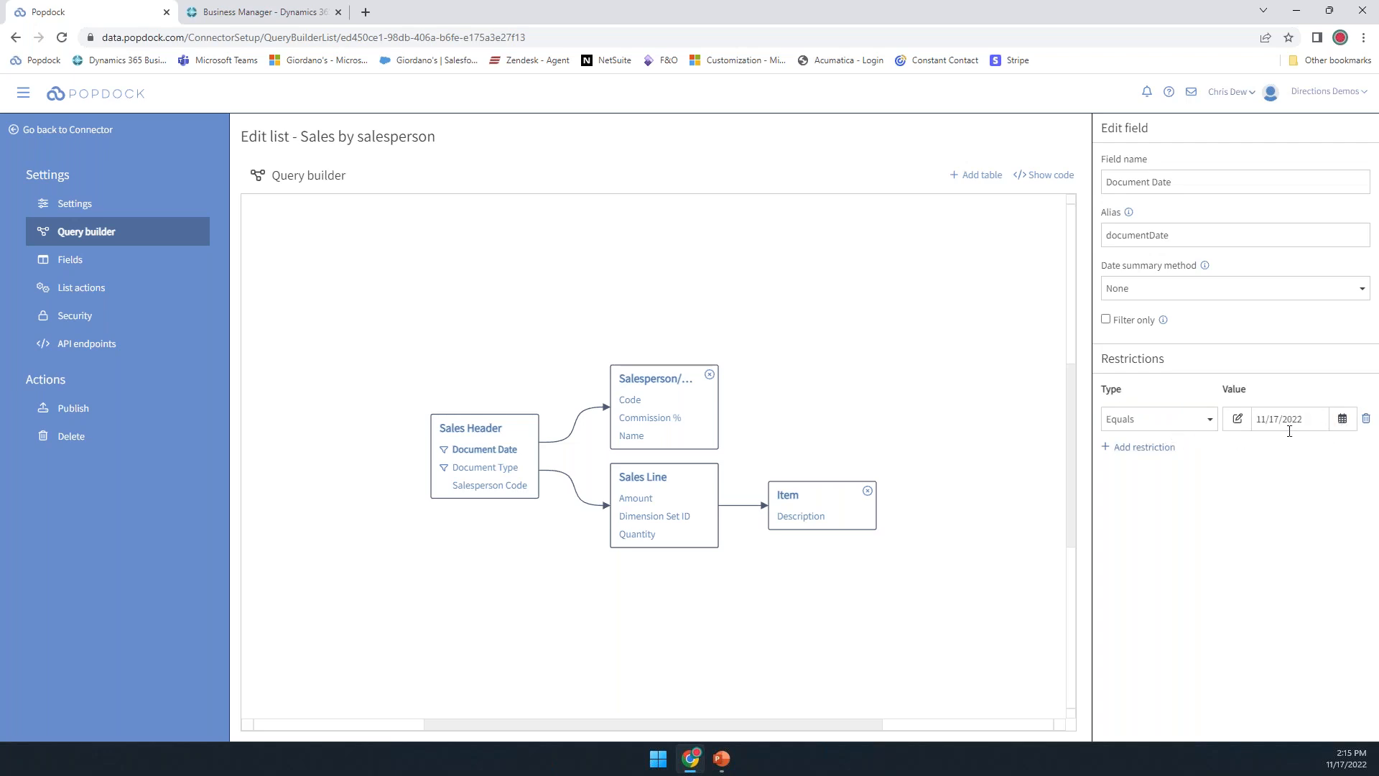
{"action": "left_click", "coordinate": [1237, 420]}
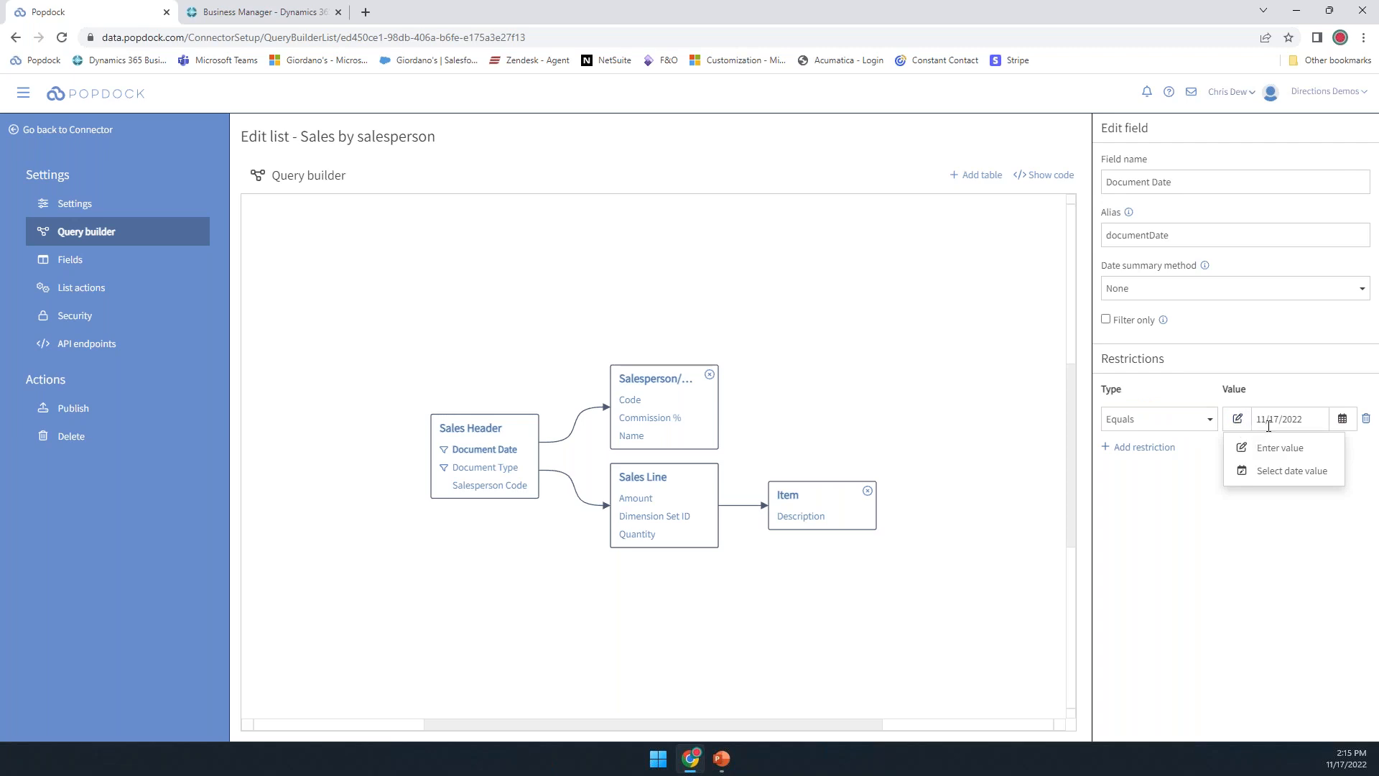
{"action": "left_click", "coordinate": [1343, 419]}
{"action": "left_click", "coordinate": [1344, 419]}
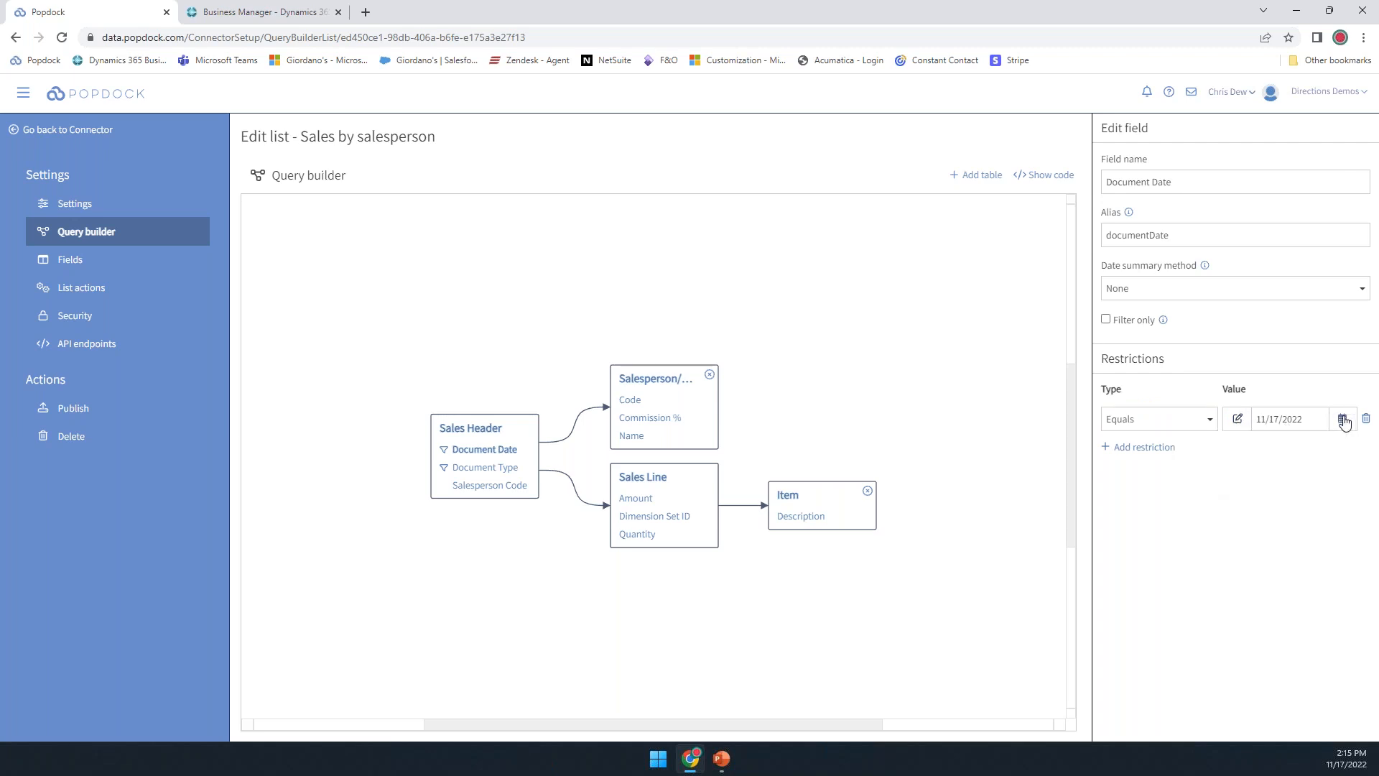
{"action": "left_click", "coordinate": [1244, 421]}
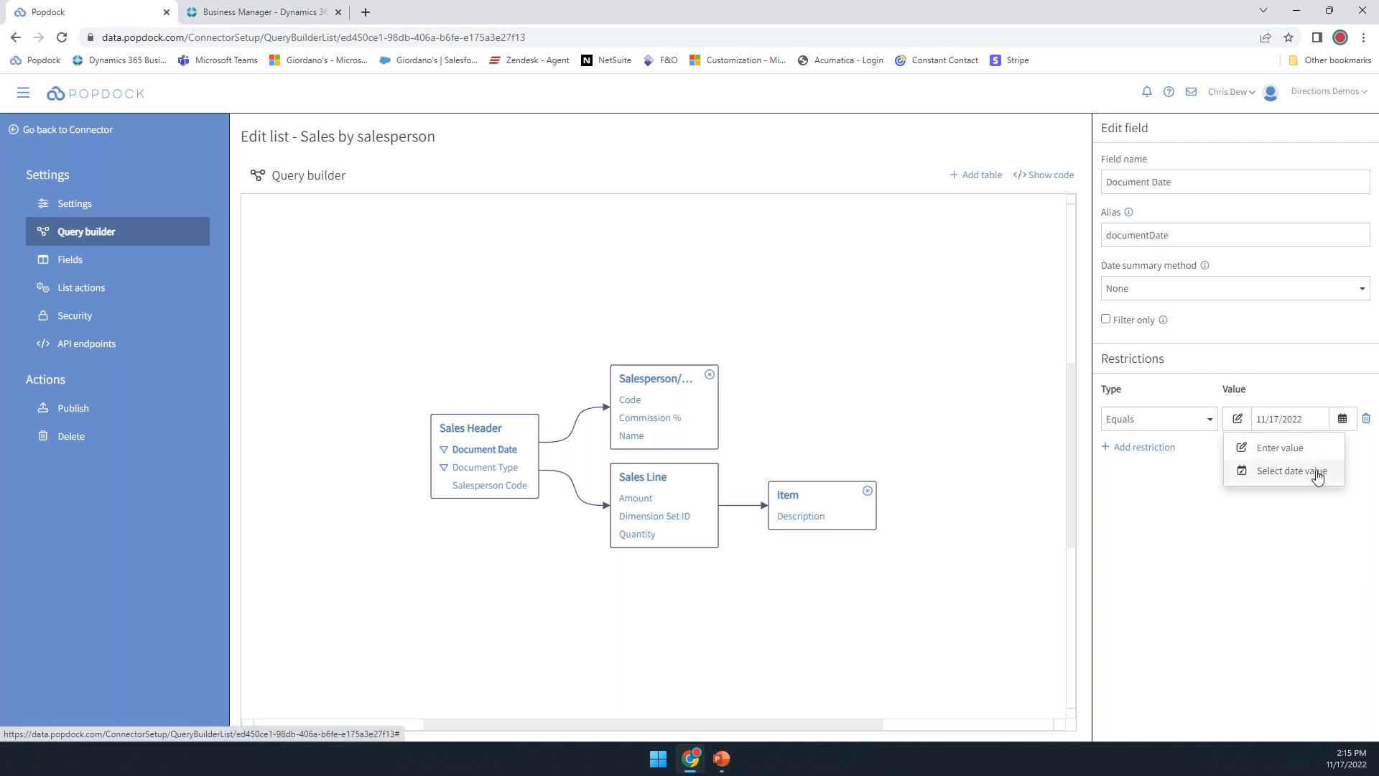
- Change the Document Date restriction type to Between, and delete the restriction
{"action": "left_click", "coordinate": [1211, 420]}
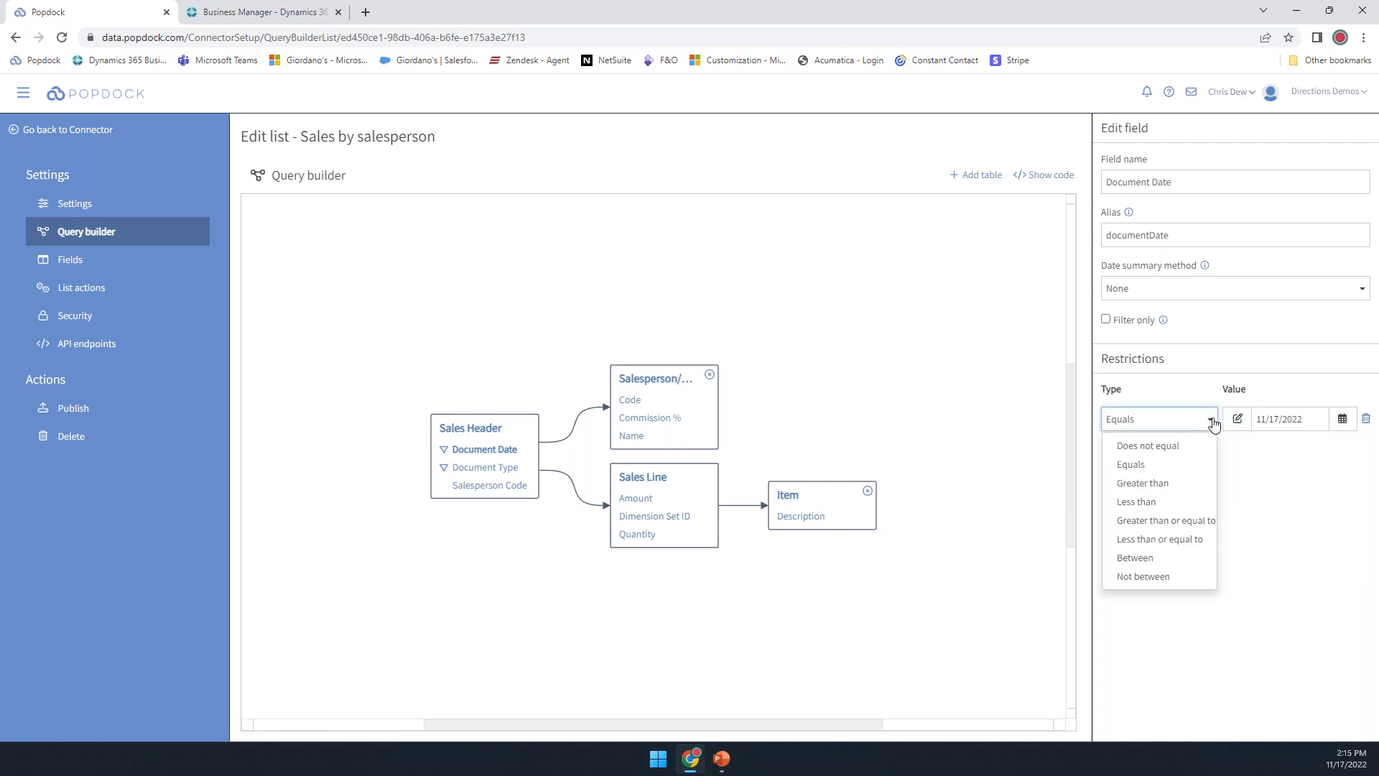
{"action": "left_click", "coordinate": [1143, 560]}
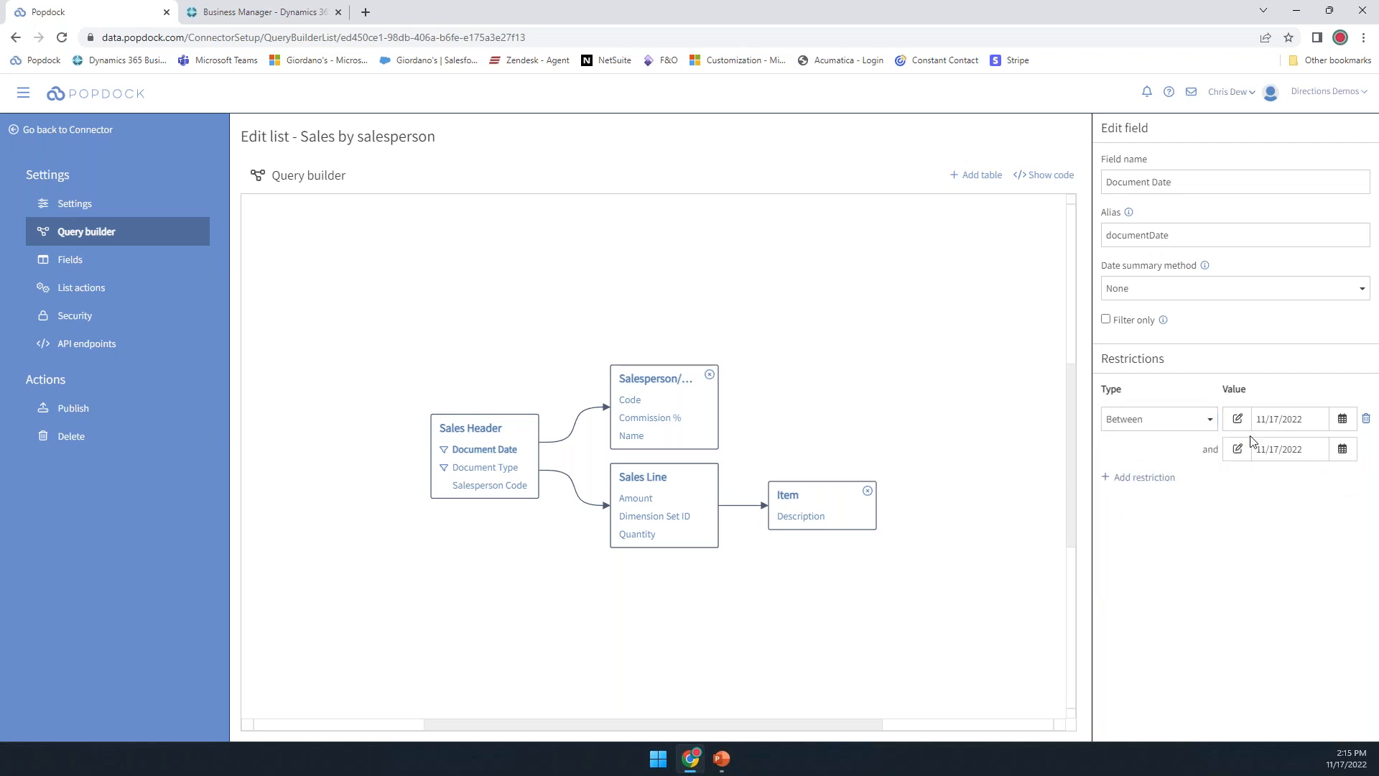
{"action": "left_click", "coordinate": [1367, 421]}
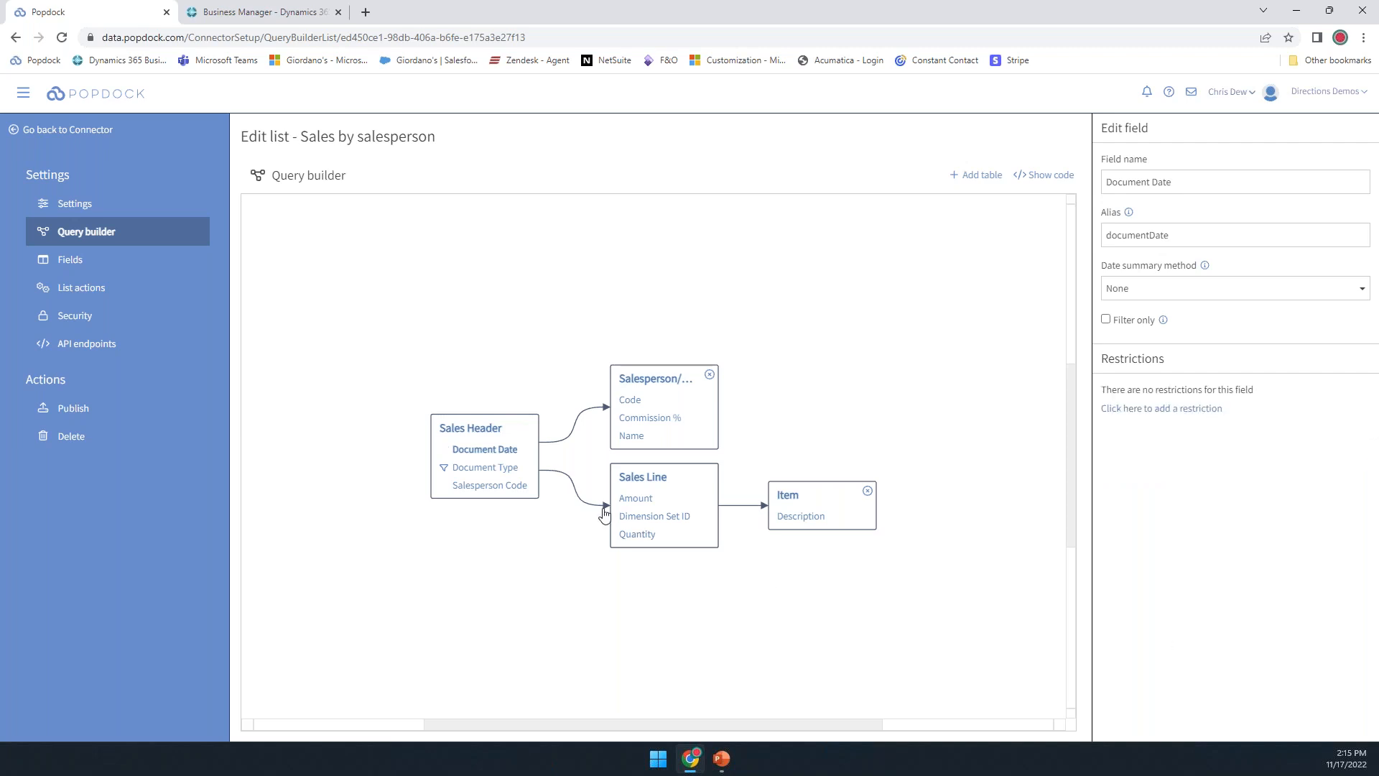
- Remove the Document Date field from the Sales Header table
{"action": "right_click", "coordinate": [506, 449]}
{"action": "left_click", "coordinate": [497, 431]}
{"action": "left_click", "coordinate": [1106, 374]}
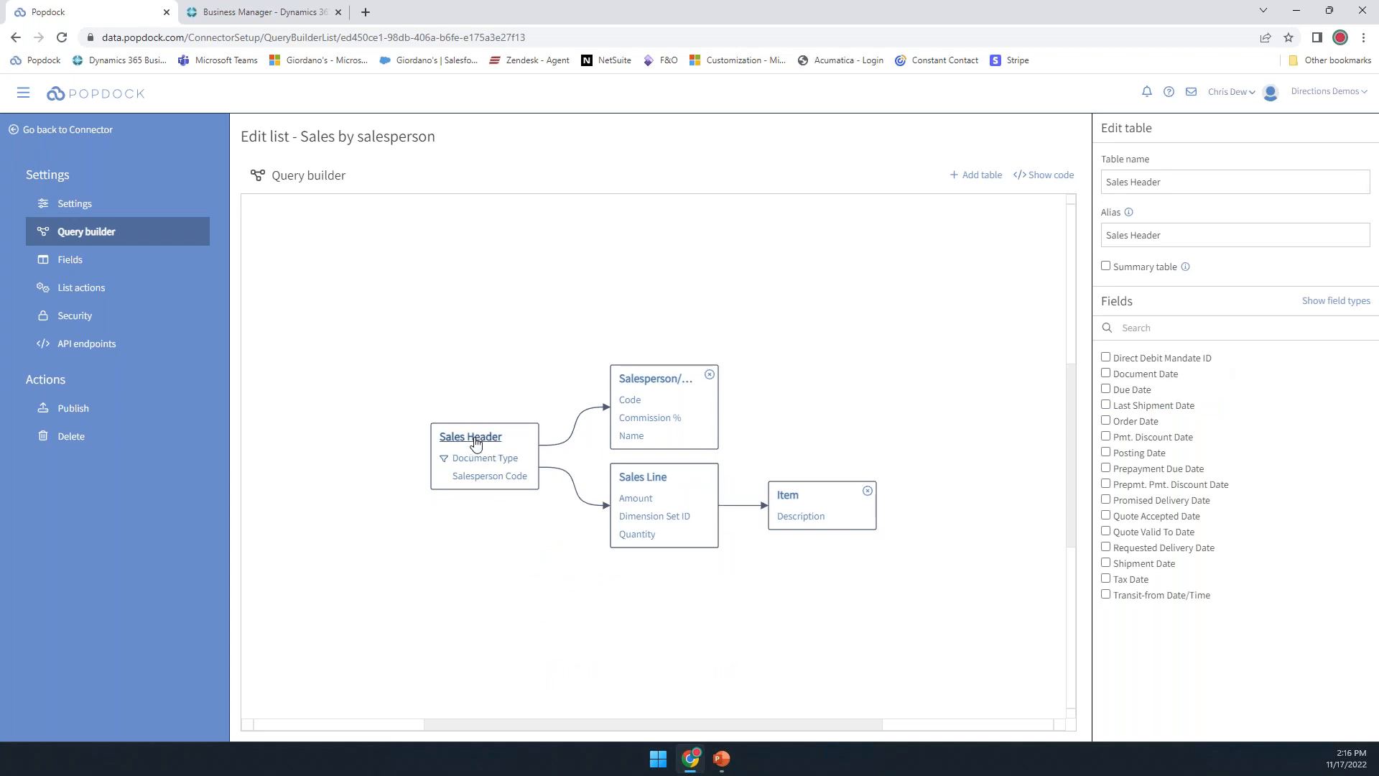
- Inspect the Salesperson/Purchaser table and its Code, Commission % and Name fields
{"action": "left_click", "coordinate": [649, 382]}
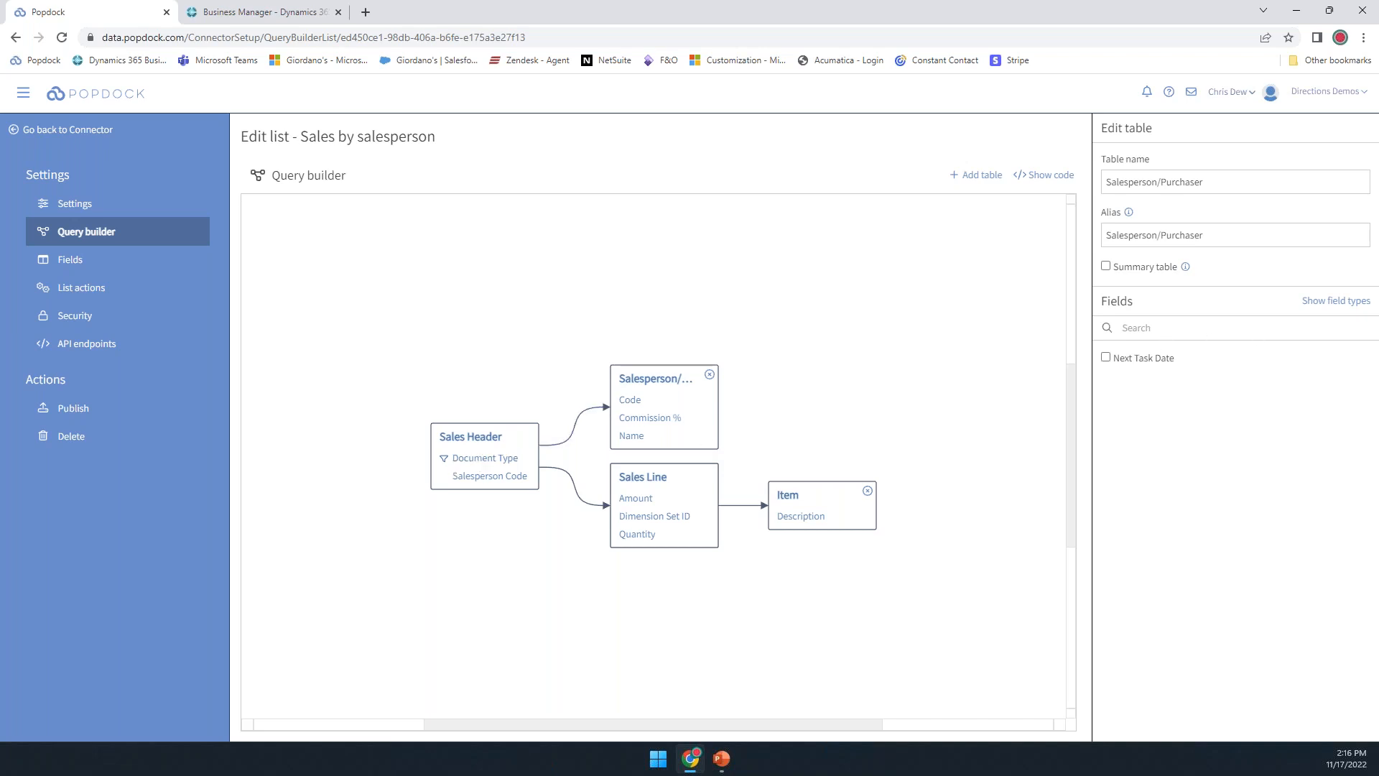
{"action": "left_click", "coordinate": [632, 404]}
{"action": "left_click", "coordinate": [634, 418]}
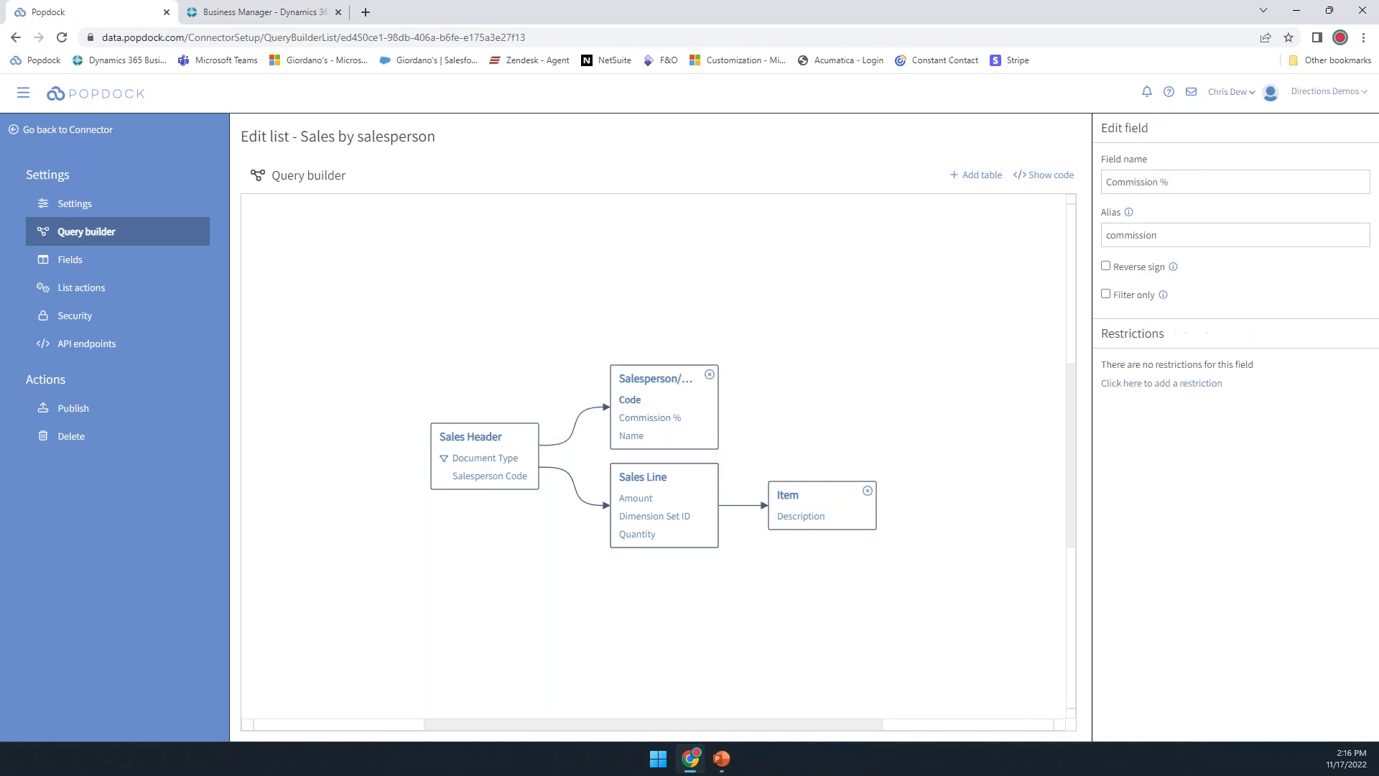
{"action": "left_click", "coordinate": [640, 437]}
{"action": "left_click", "coordinate": [656, 379]}
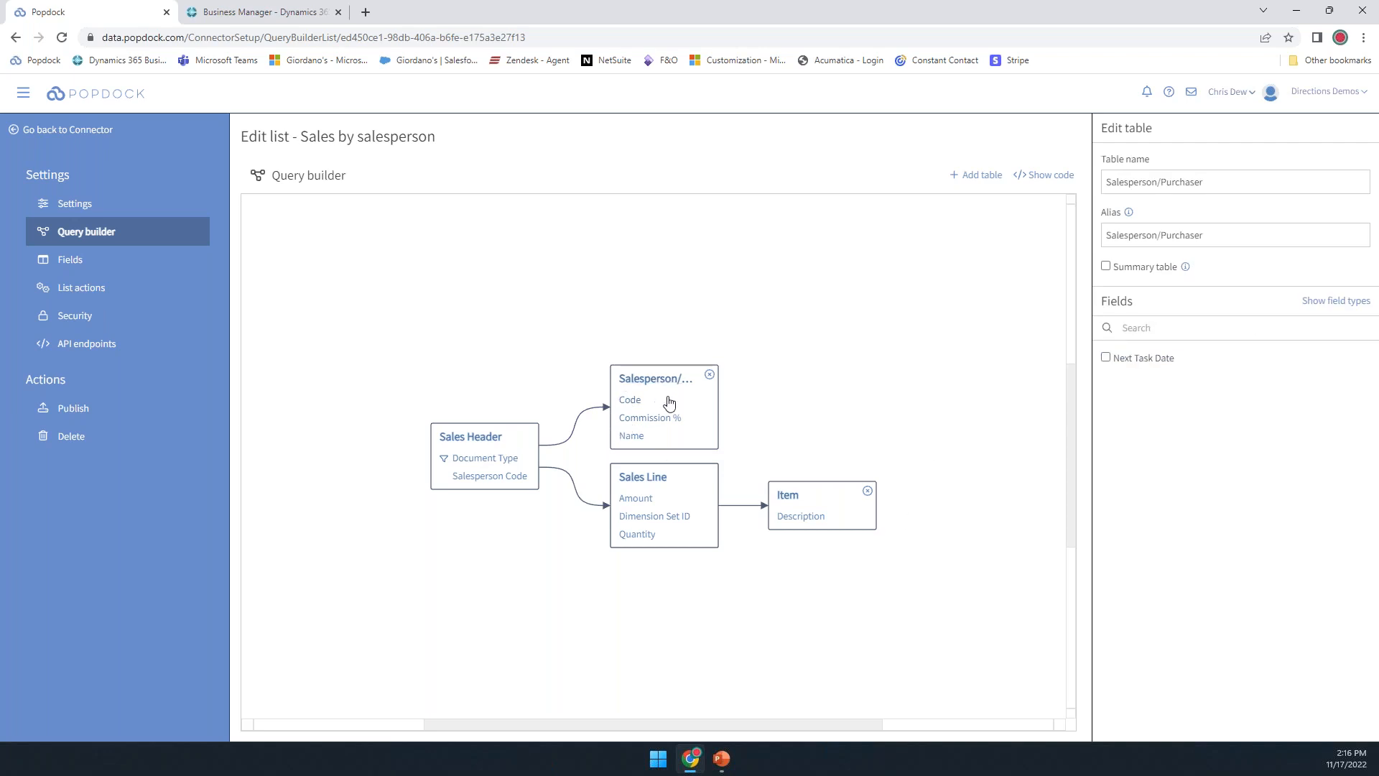
- View the Sales Line table and its Amount field, and inspect the summary options of its Quantity field
{"action": "left_click", "coordinate": [652, 485]}
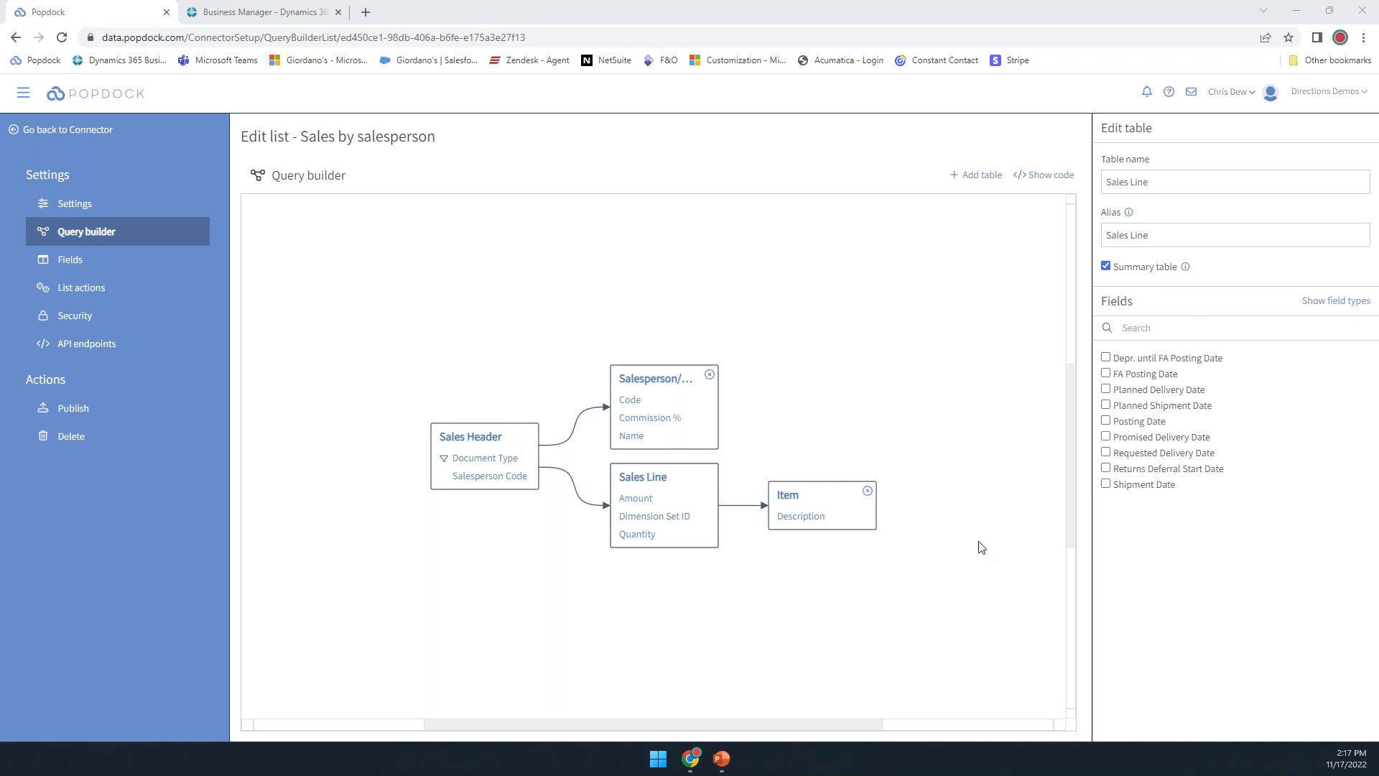
{"action": "left_click", "coordinate": [641, 501]}
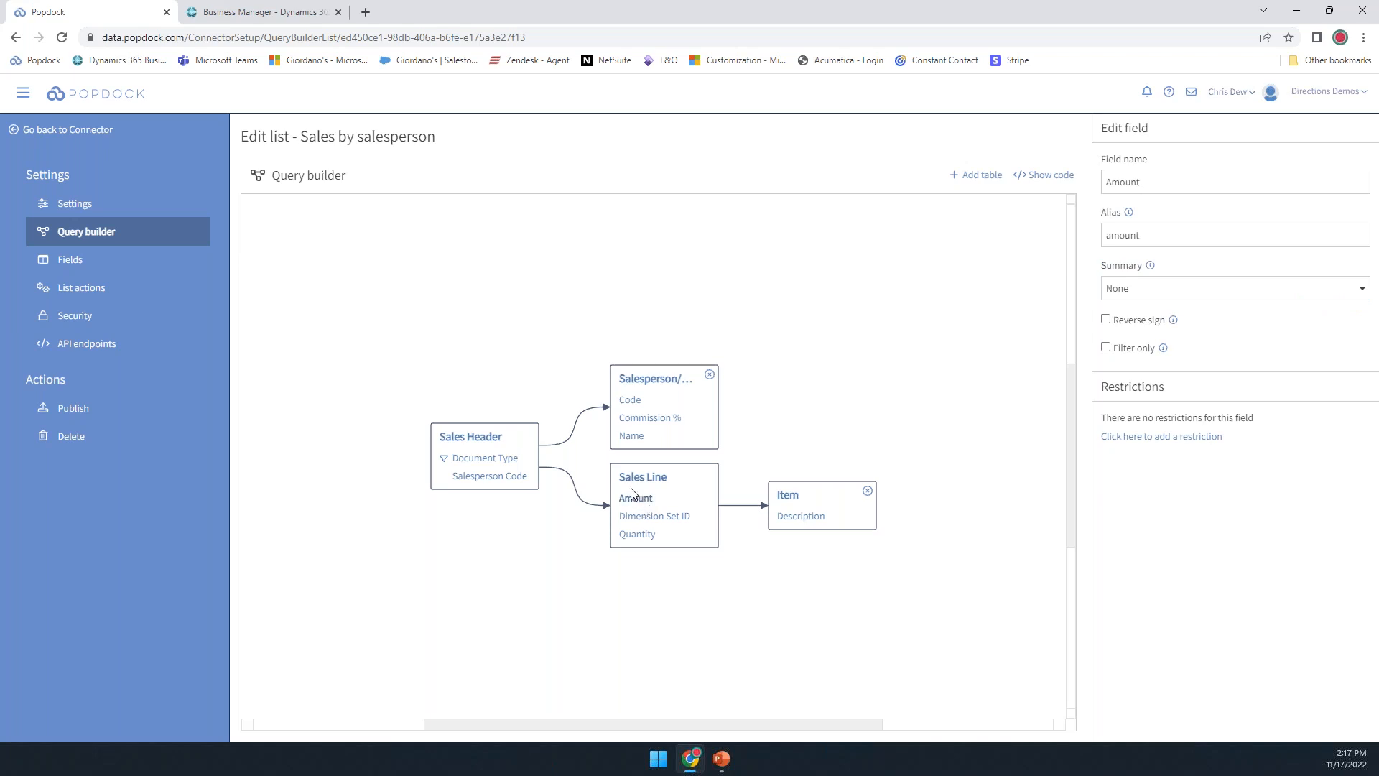
{"action": "left_click", "coordinate": [638, 535]}
{"action": "left_click", "coordinate": [1343, 290]}
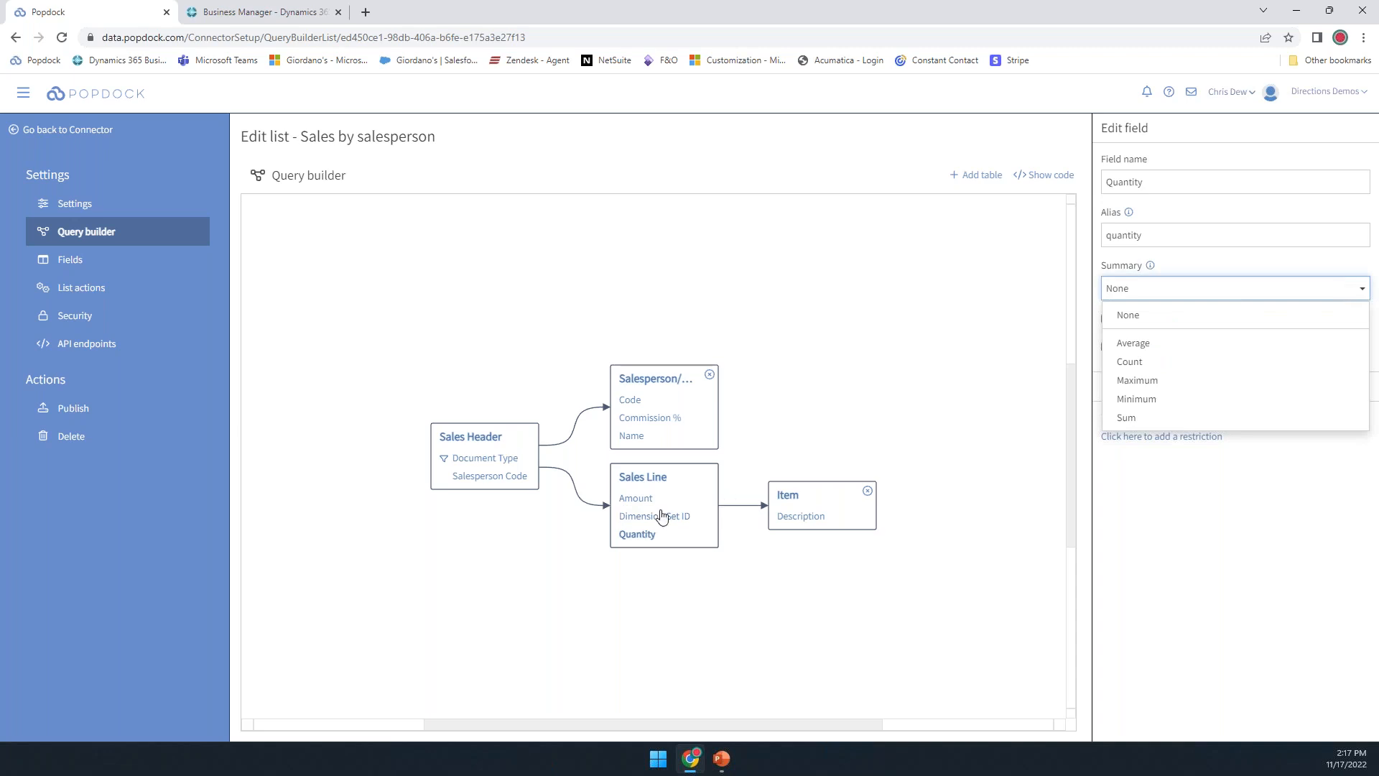
- Set the summary of the Sales Line table's Amount field to Sum, and return to the table's settings
{"action": "left_click", "coordinate": [636, 498]}
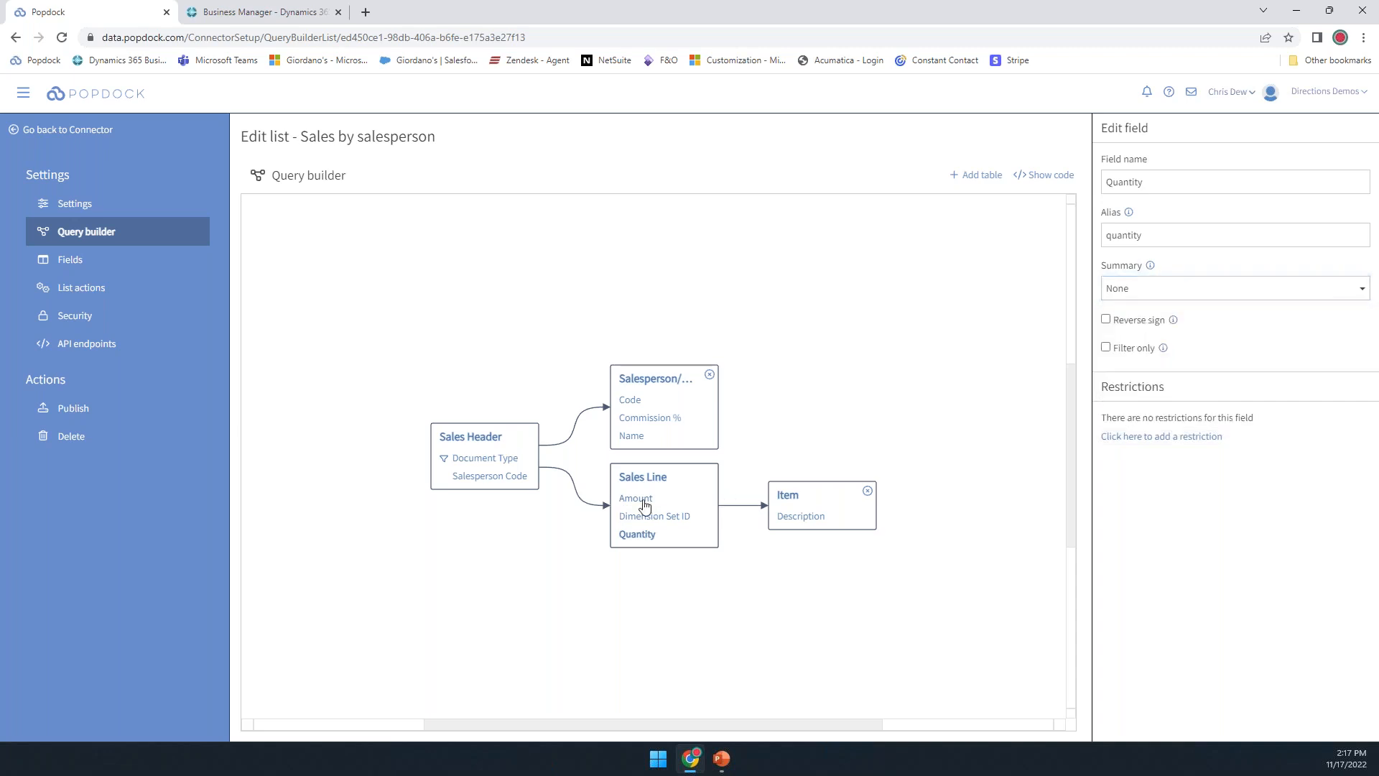
{"action": "left_click", "coordinate": [1146, 291]}
{"action": "left_click", "coordinate": [1131, 418]}
{"action": "left_click", "coordinate": [639, 537]}
{"action": "left_click", "coordinate": [643, 477]}
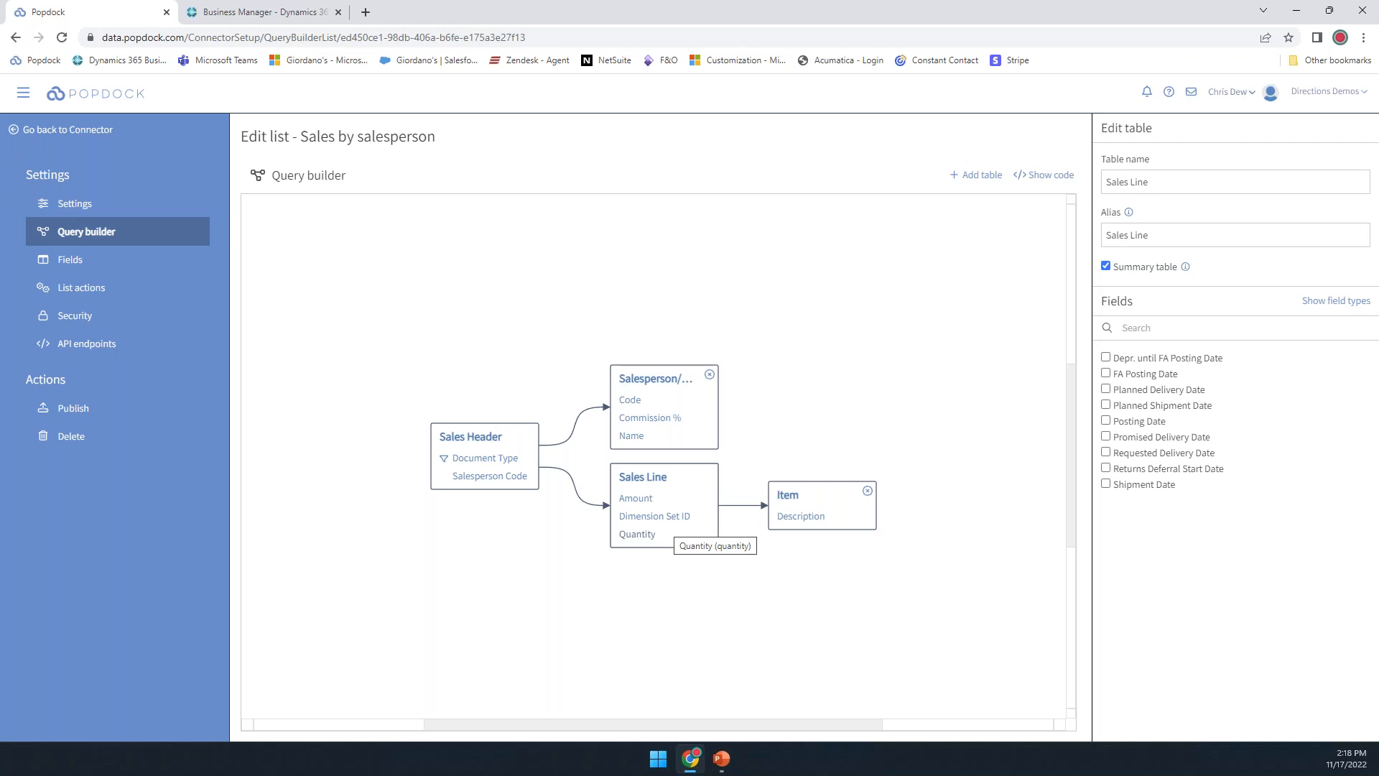
- Show the code generated for the Sales by salesperson query and read through its data items, columns and joins
{"action": "left_click", "coordinate": [1054, 181]}
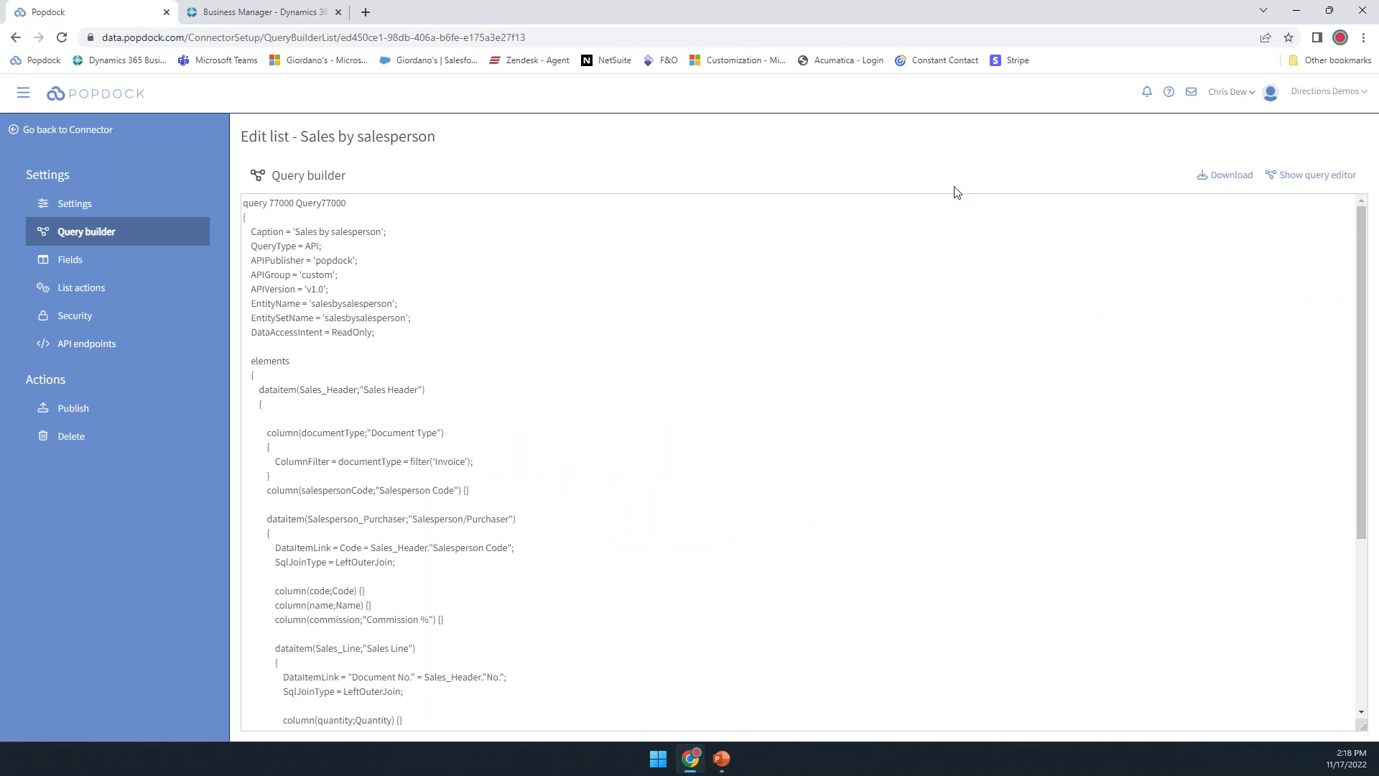
{"action": "scroll", "coordinate": [503, 308], "scroll_direction": "down", "scroll_amount": 4}
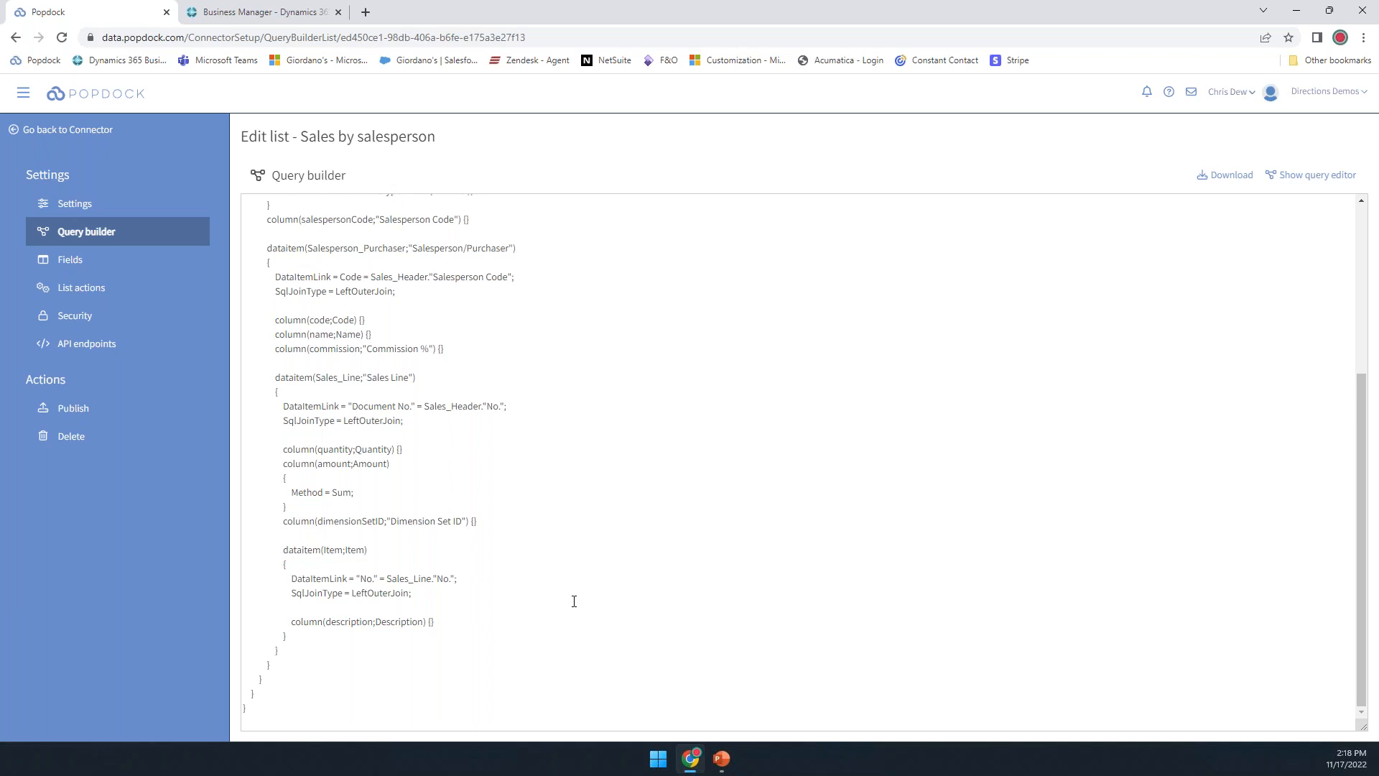
{"action": "scroll", "coordinate": [475, 638], "scroll_direction": "up", "scroll_amount": 3}
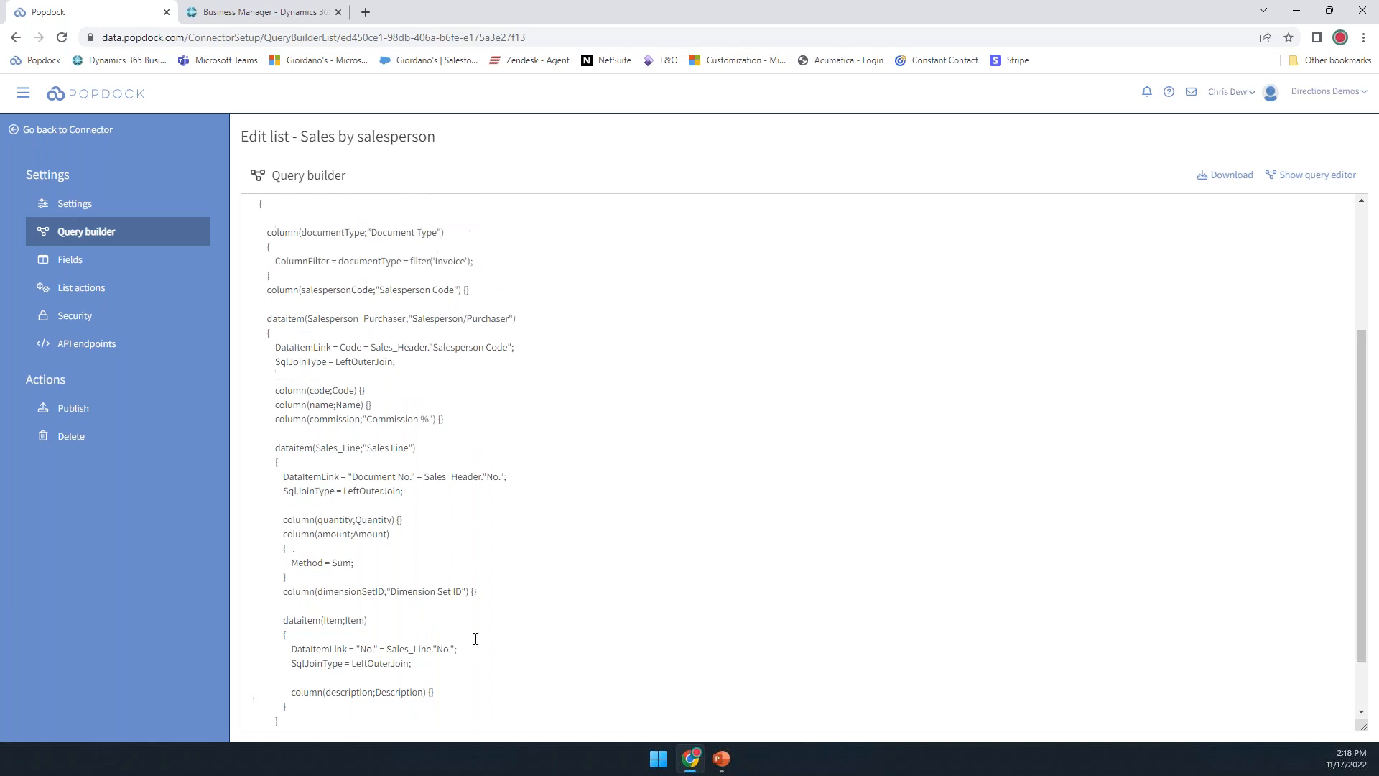
{"action": "scroll", "coordinate": [586, 678], "scroll_direction": "up", "scroll_amount": 1}
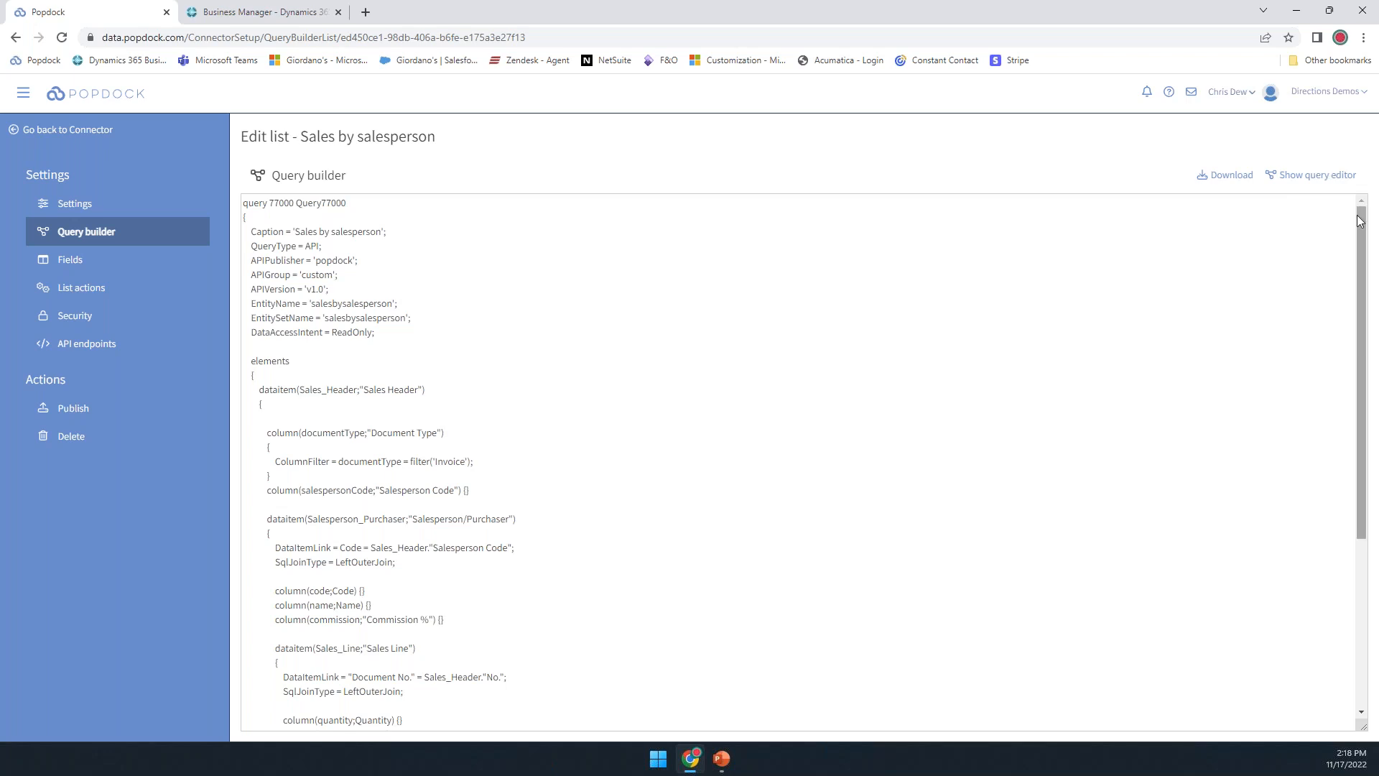
- Leave the code view, open the list's field settings, and look at the summary method of the Quantity field
{"action": "left_click", "coordinate": [1324, 184]}
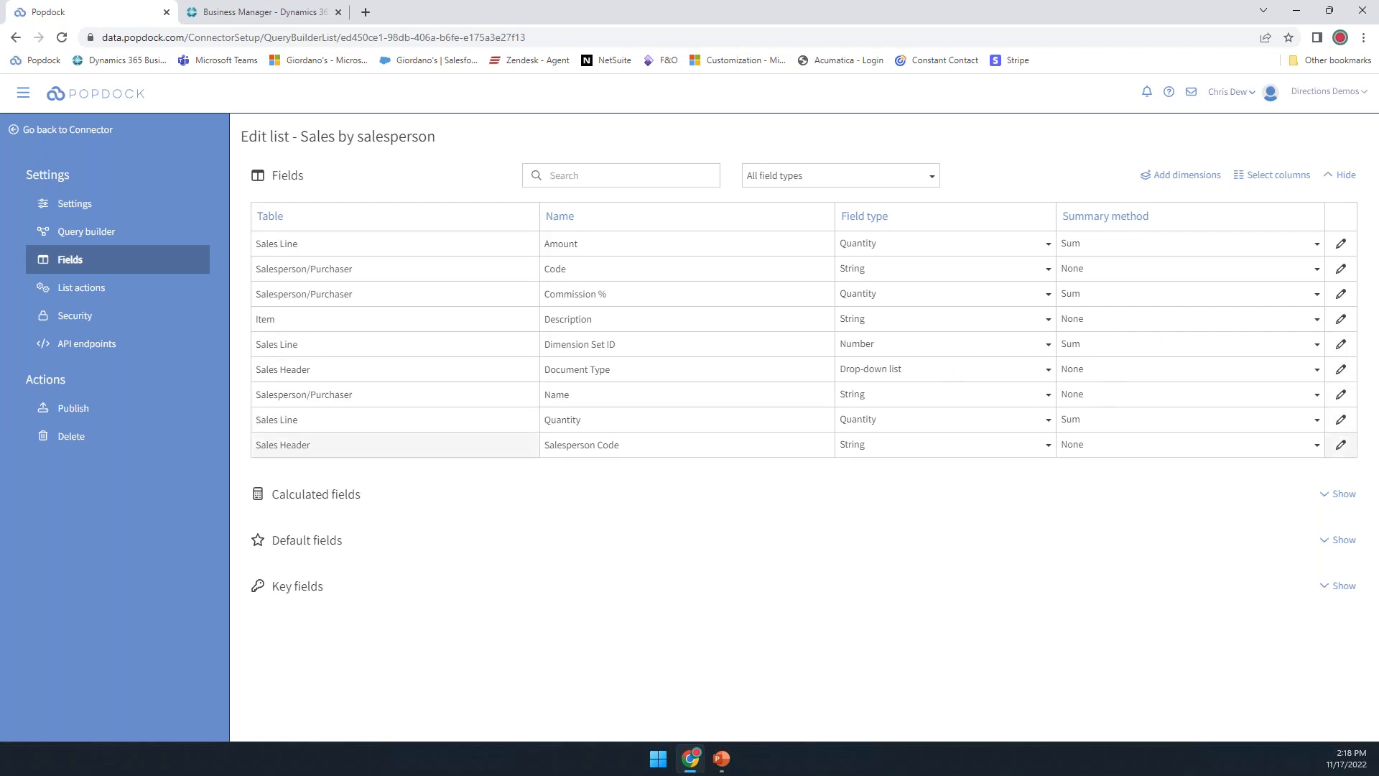
{"action": "left_click", "coordinate": [1094, 425]}
{"action": "left_click", "coordinate": [1094, 426]}
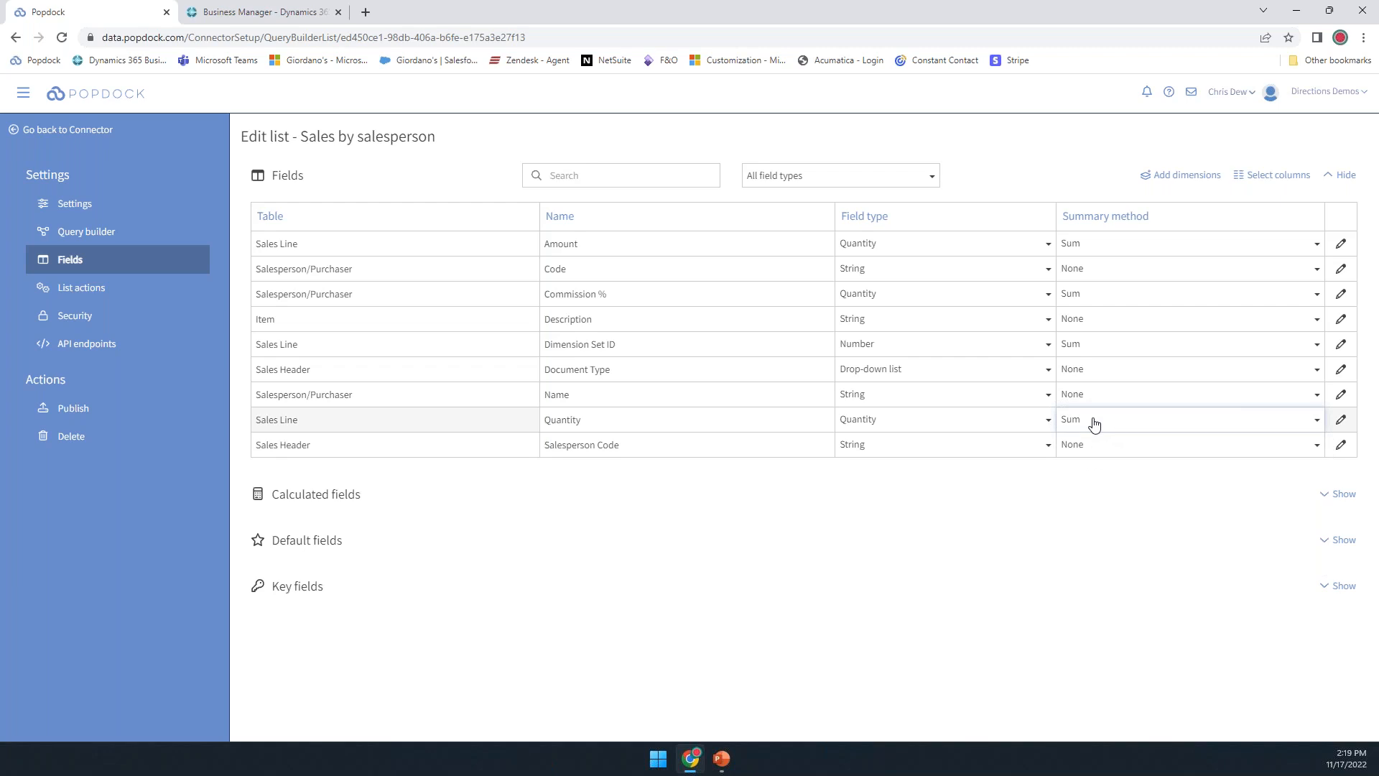
- Add all of the list's fields, from Amount through Salesperson Code, as default fields and review them
{"action": "left_click", "coordinate": [1342, 540]}
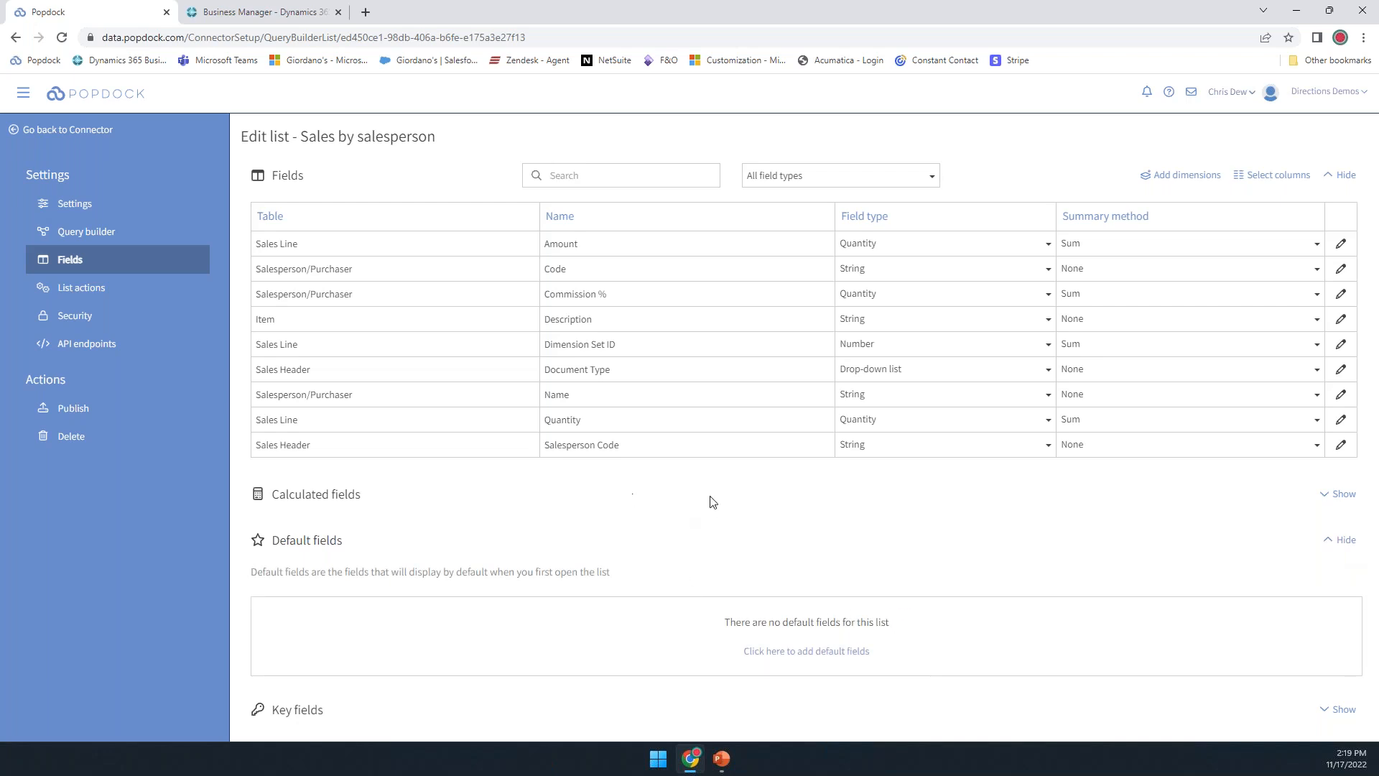
{"action": "left_click", "coordinate": [829, 652]}
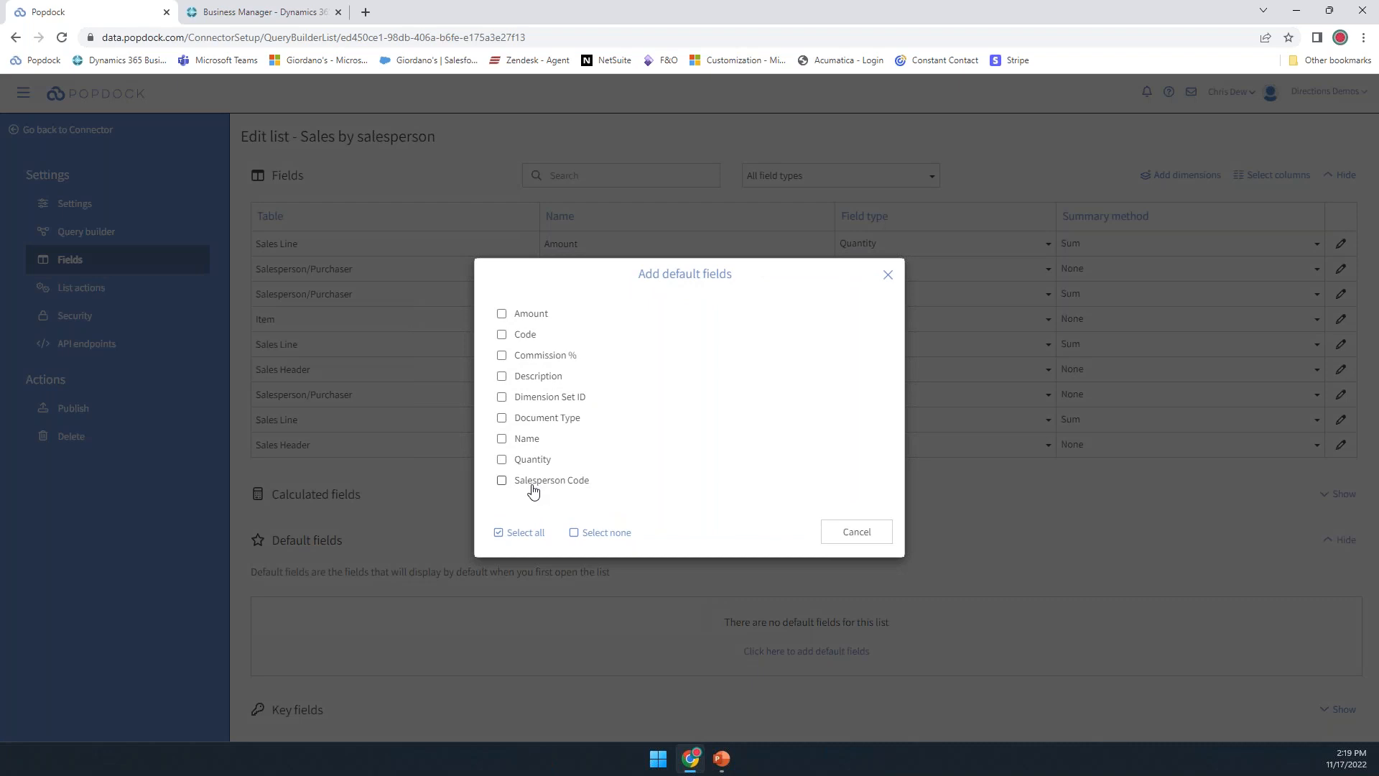
{"action": "left_click", "coordinate": [524, 535]}
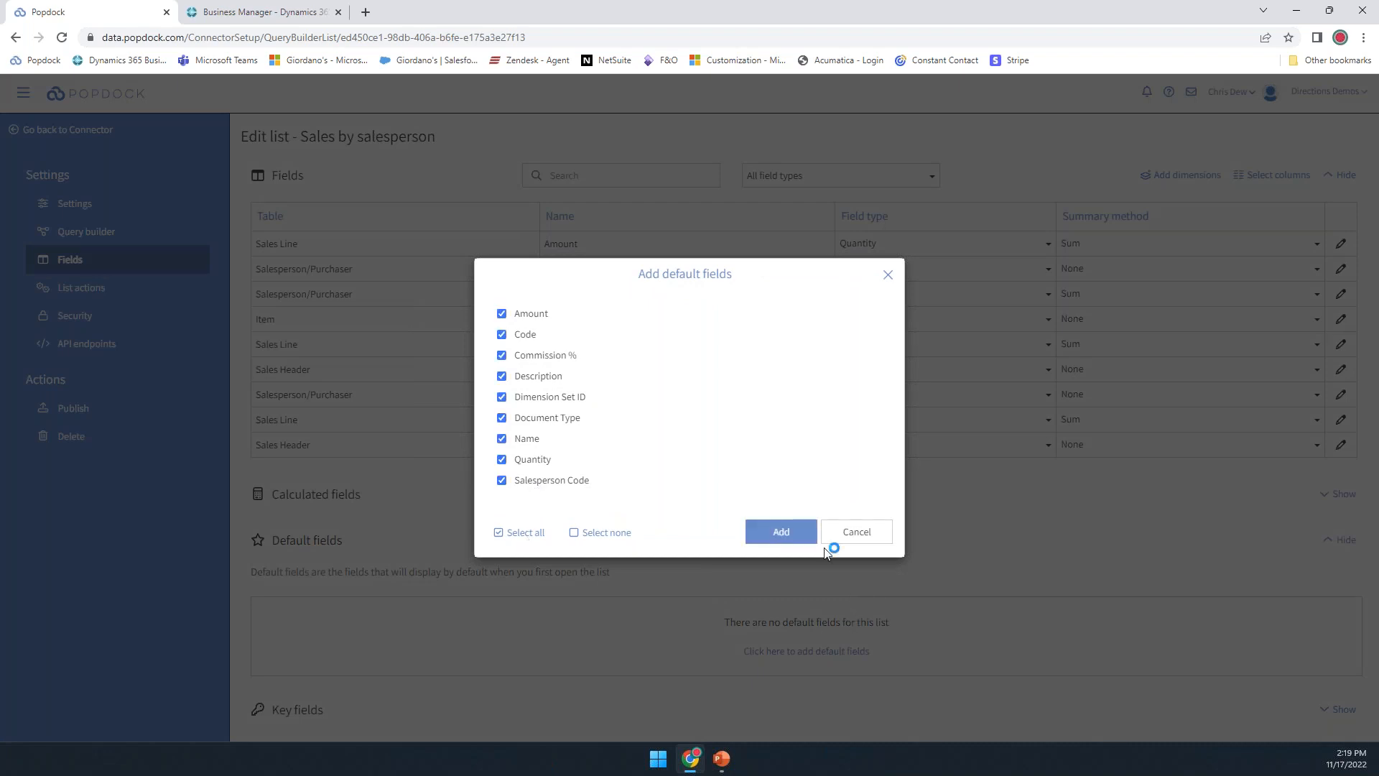
{"action": "left_click", "coordinate": [567, 398]}
{"action": "left_click", "coordinate": [792, 533]}
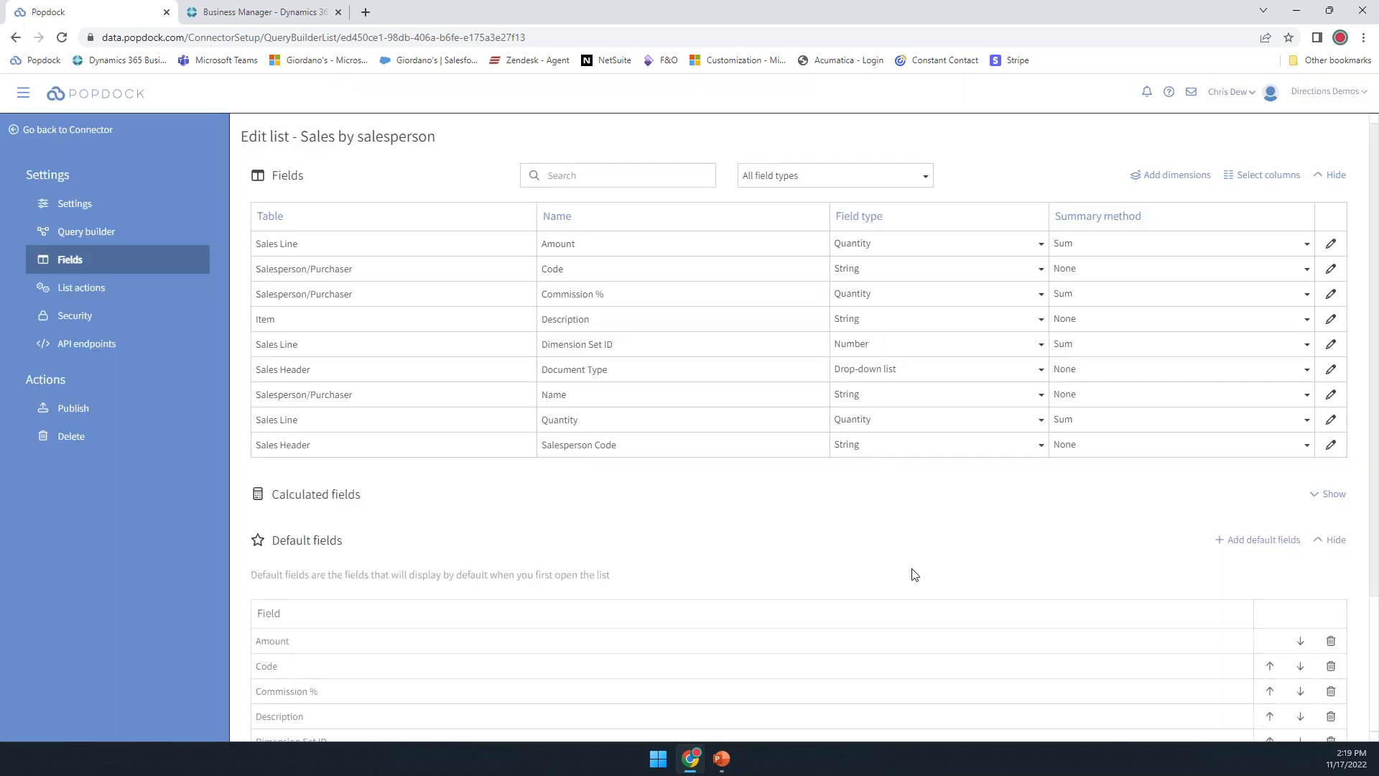
{"action": "scroll", "coordinate": [917, 562], "scroll_direction": "down", "scroll_amount": 2}
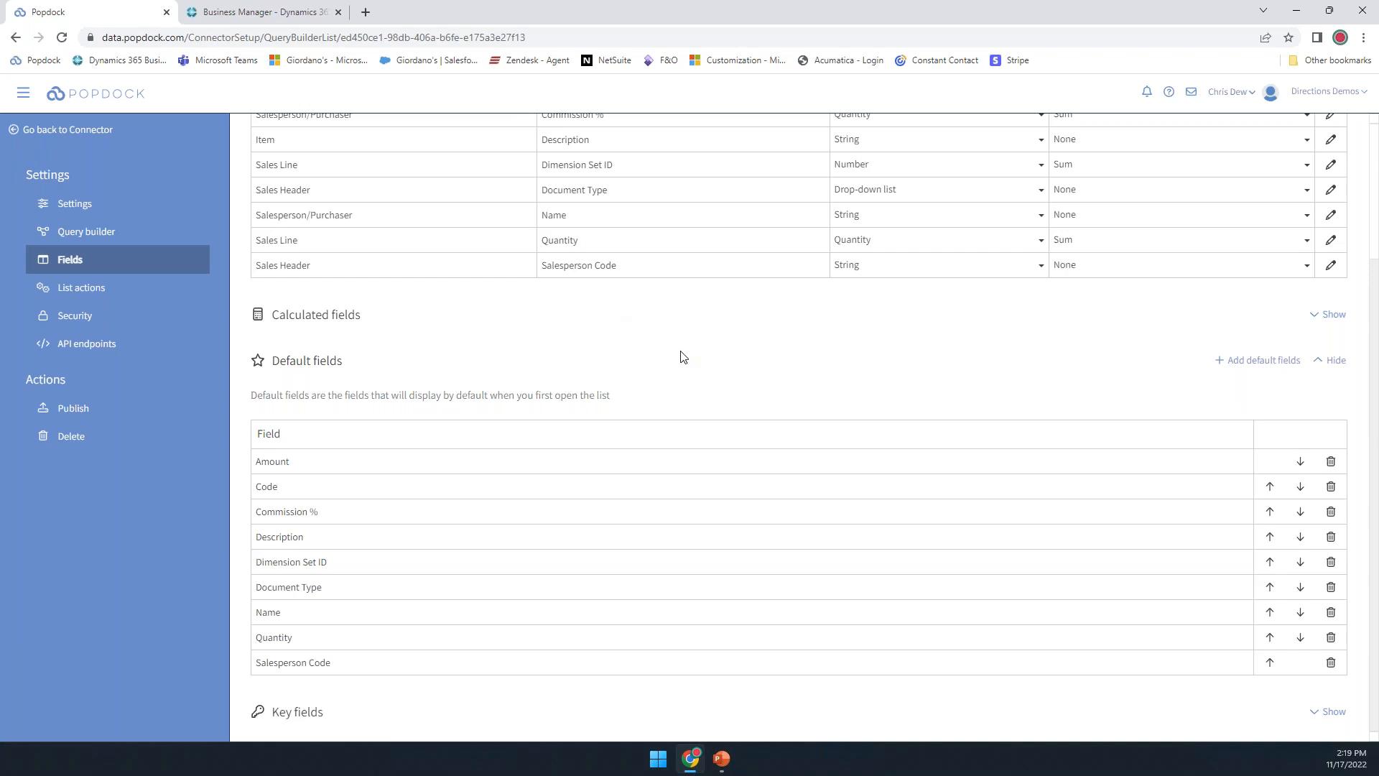
{"action": "scroll", "coordinate": [763, 371], "scroll_direction": "up", "scroll_amount": 2}
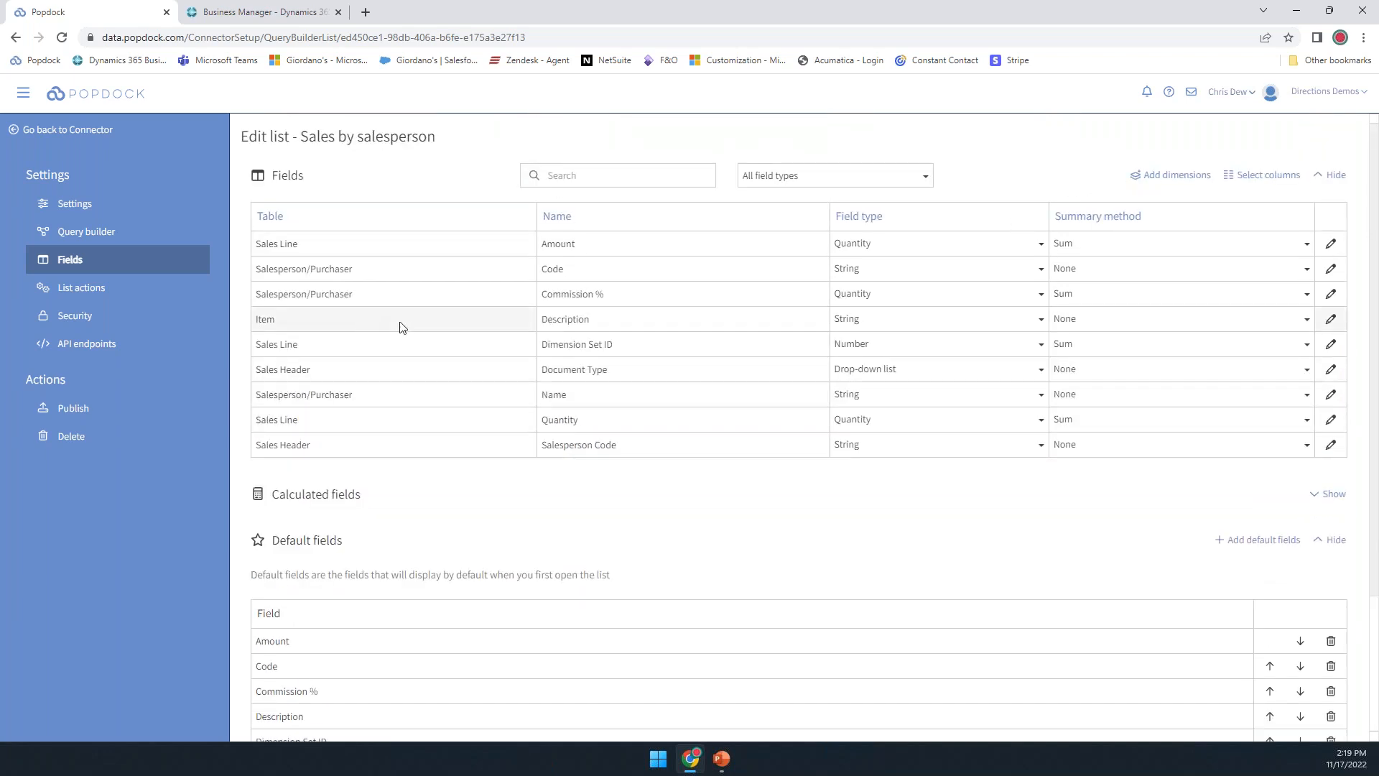
- Add the Business Group, Customer Group and Department dimensions to the list, using Dimension Set ID as the dimension set field
{"action": "left_click", "coordinate": [1181, 176]}
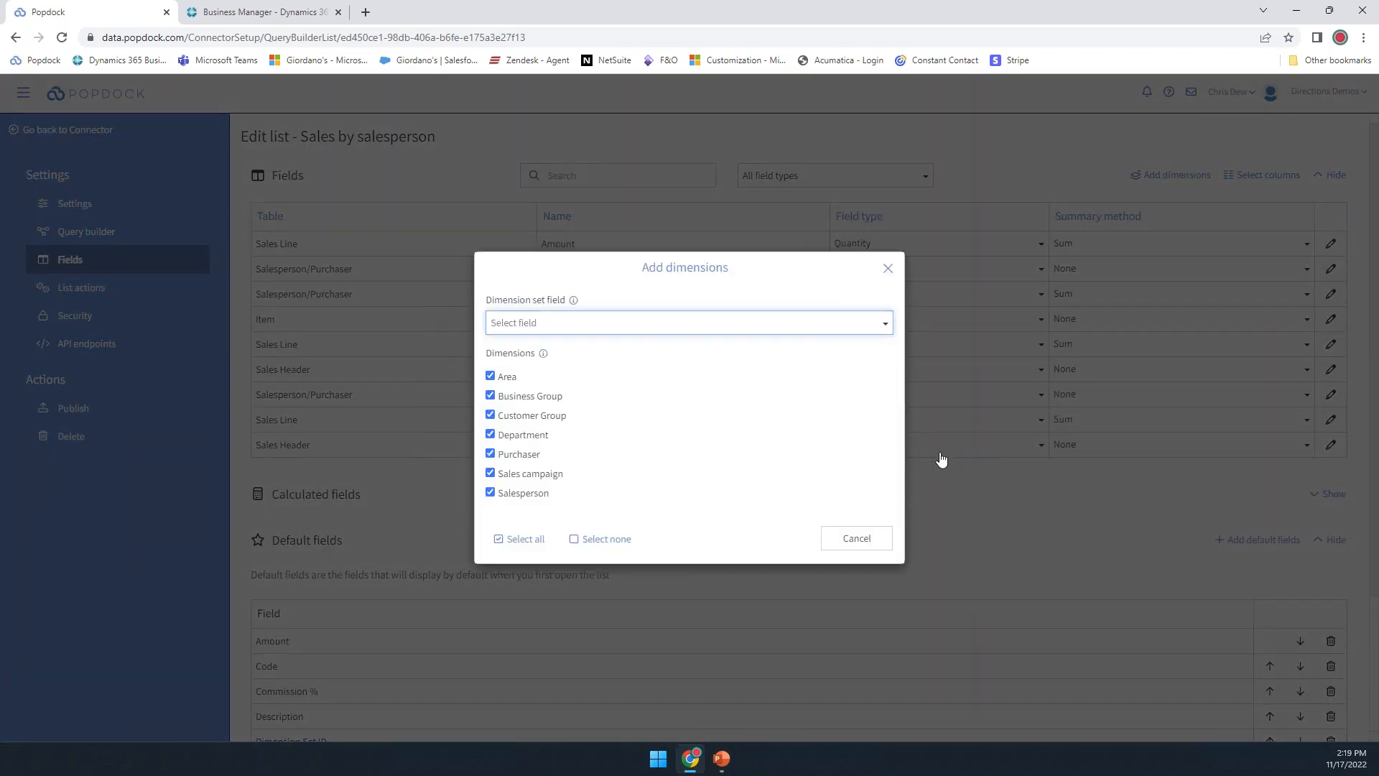
{"action": "left_click", "coordinate": [754, 324]}
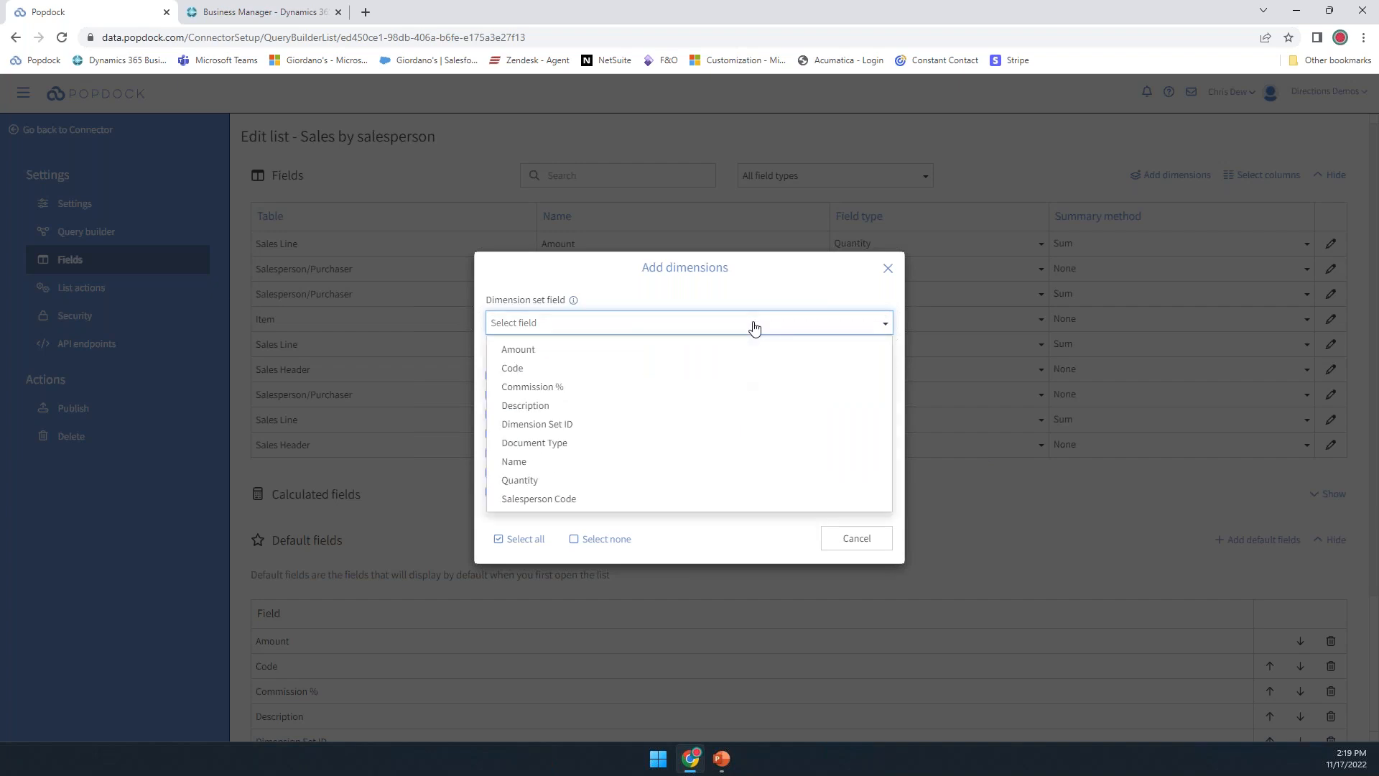
{"action": "left_click", "coordinate": [569, 430]}
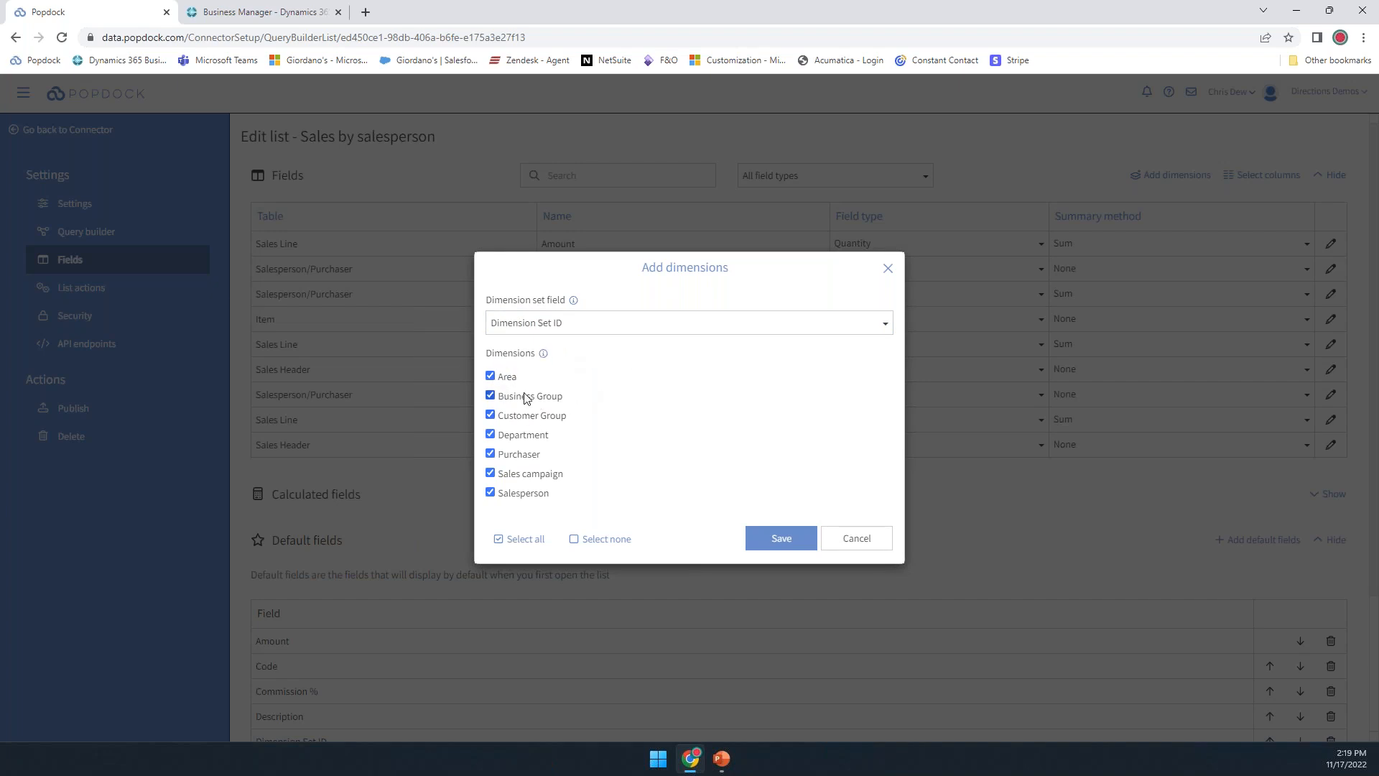
{"action": "left_click", "coordinate": [499, 377]}
{"action": "left_click", "coordinate": [491, 453]}
{"action": "left_click", "coordinate": [491, 474]}
{"action": "left_click", "coordinate": [491, 493]}
{"action": "left_click", "coordinate": [781, 531]}
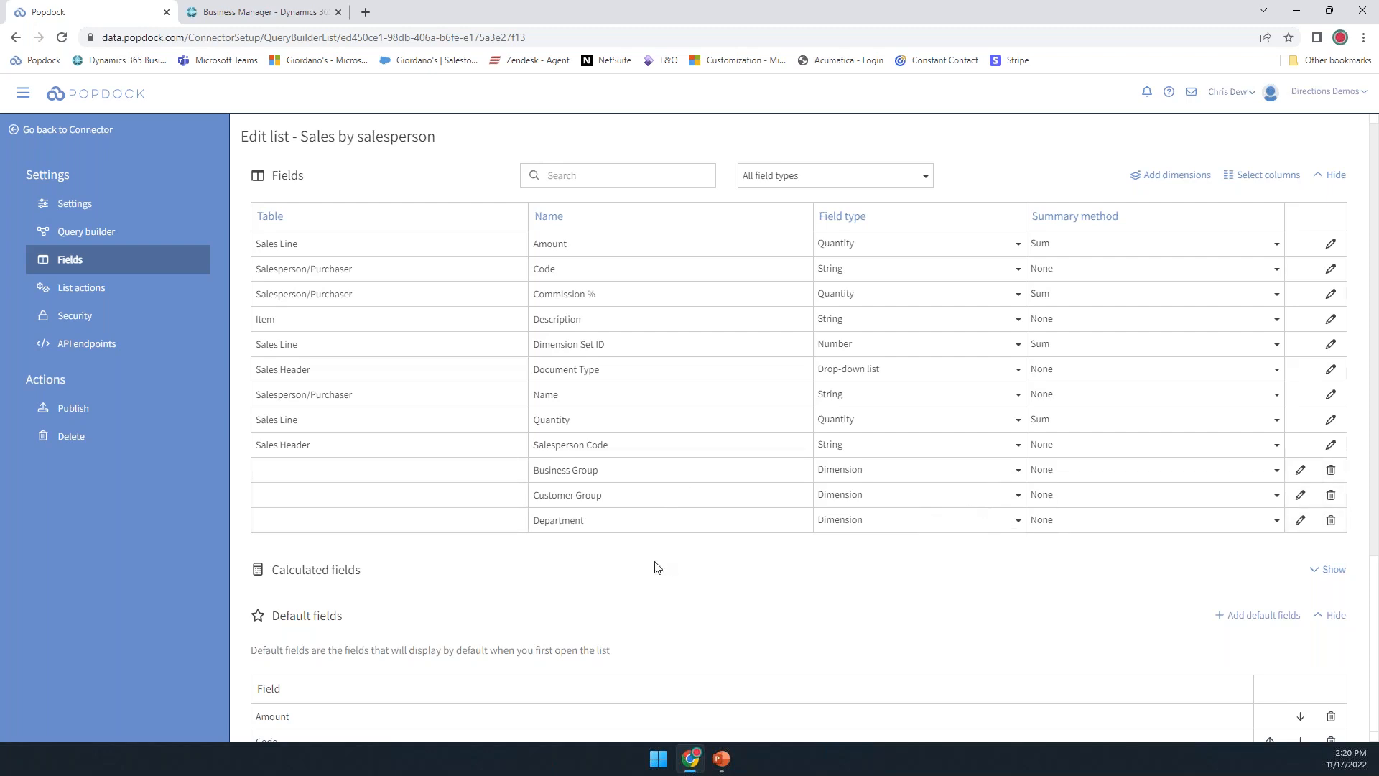
- Publish the Sales by salesperson list and open its general settings
{"action": "left_click", "coordinate": [84, 410]}
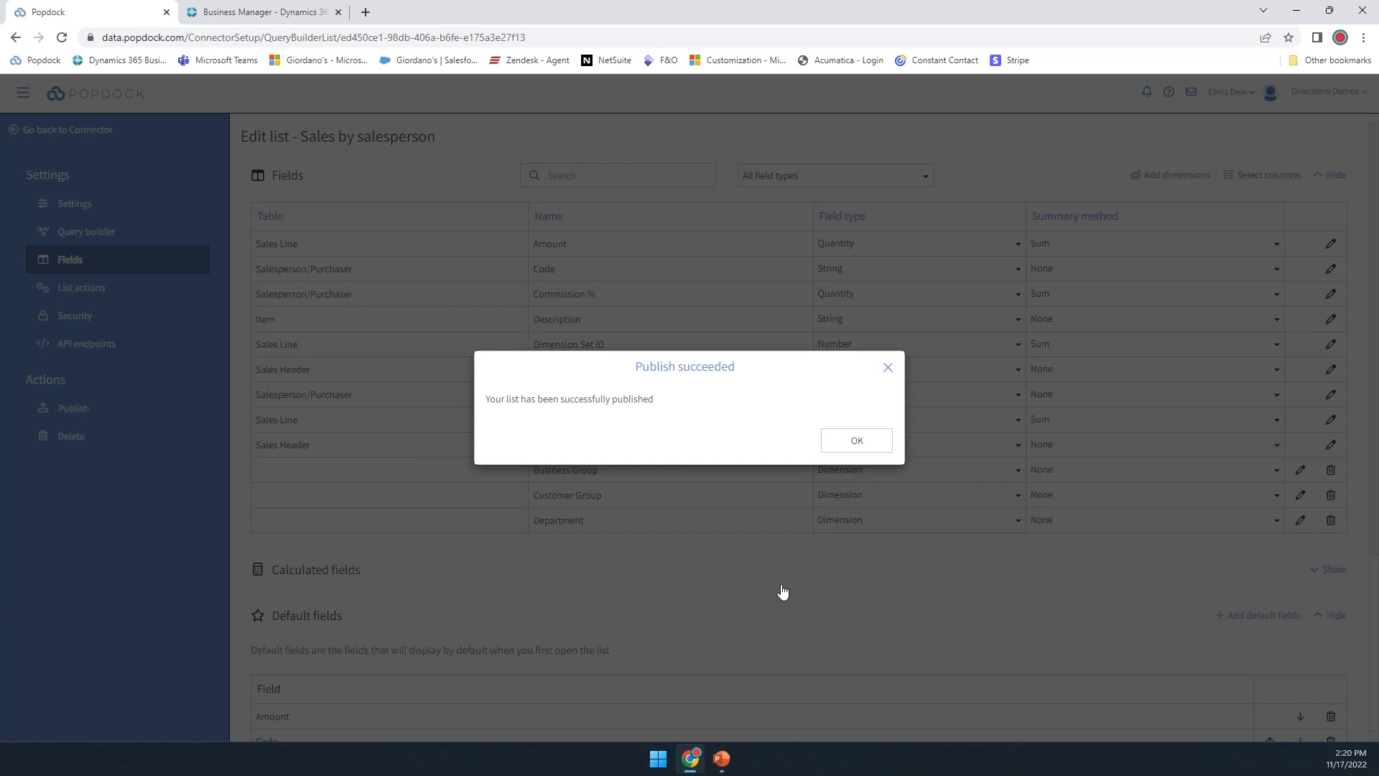
{"action": "left_click", "coordinate": [858, 441]}
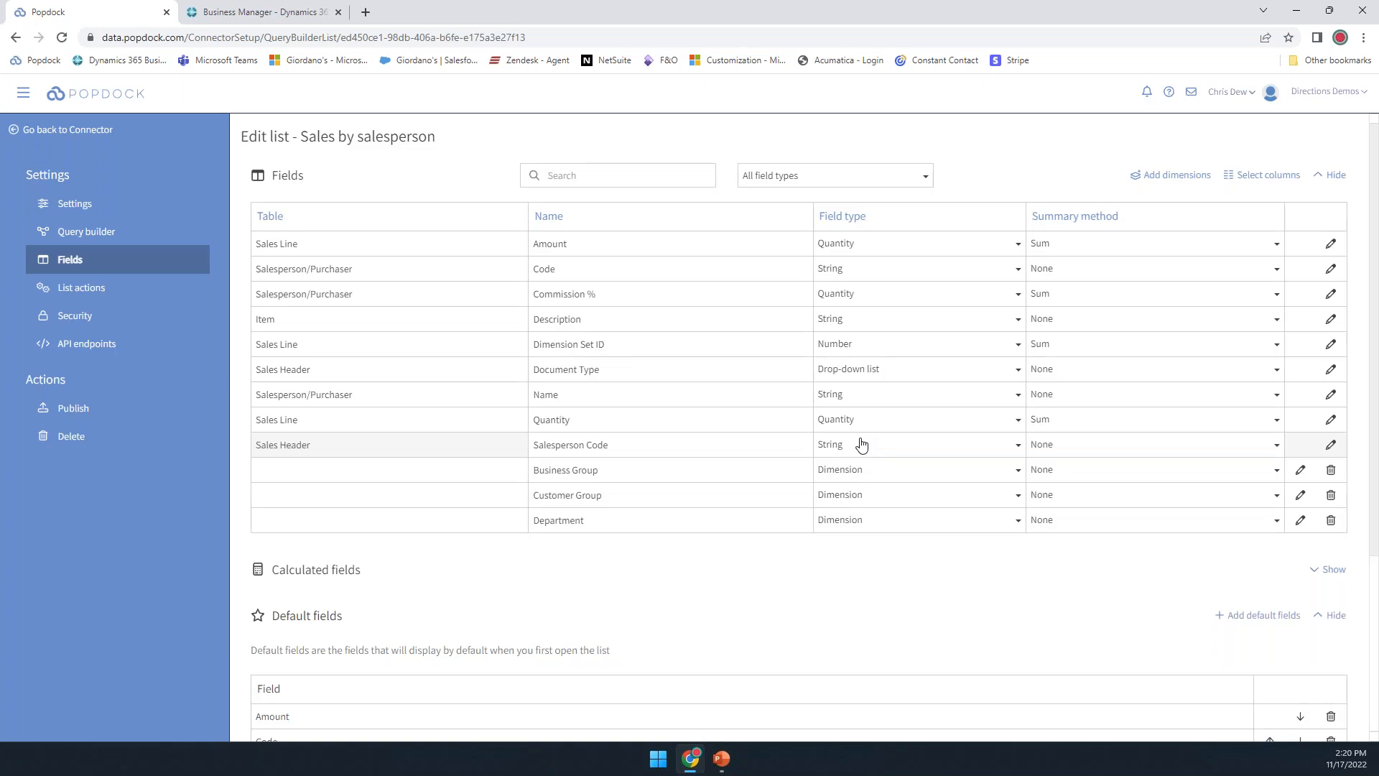
{"action": "left_click", "coordinate": [87, 207]}
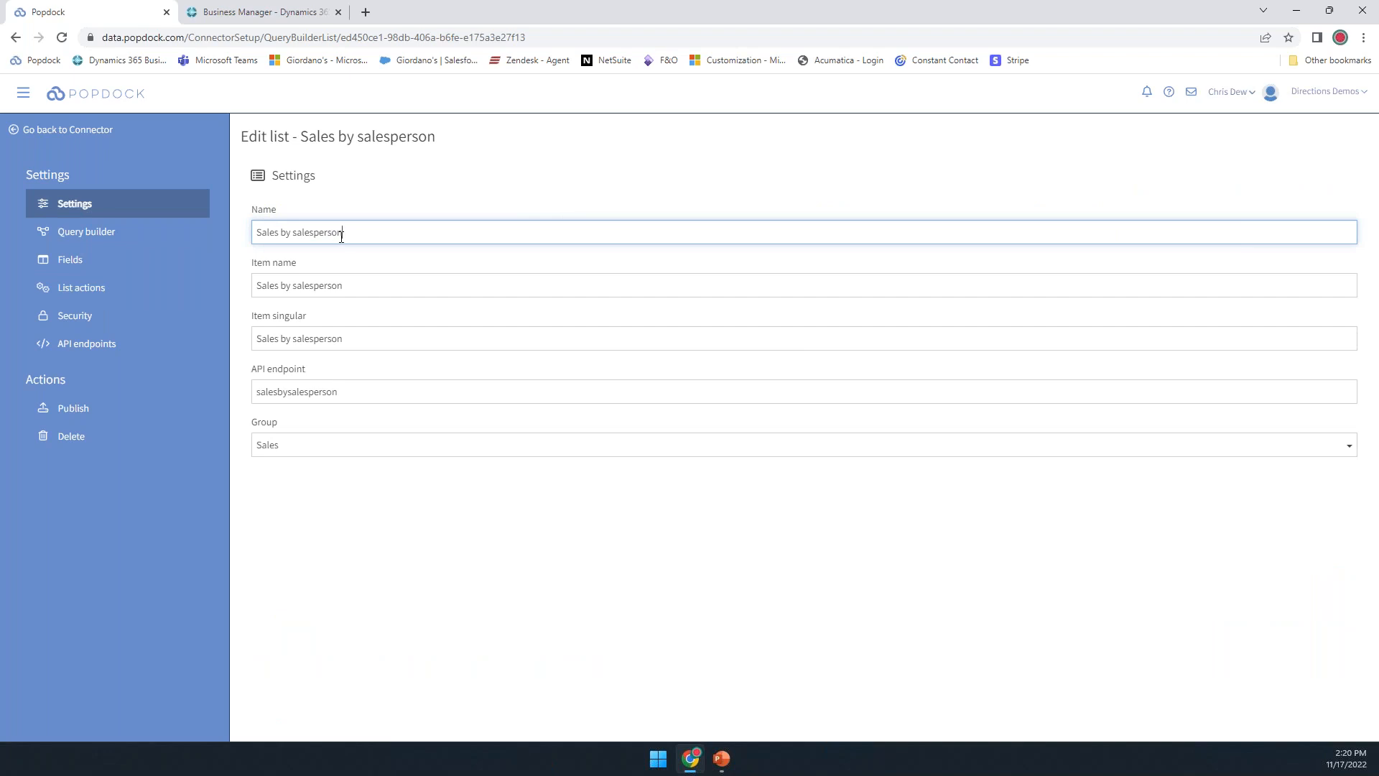
- From the home page, start a new tab found by connector and choose Dynamics 365 Business Central (Sandbox)
{"action": "left_click", "coordinate": [111, 97]}
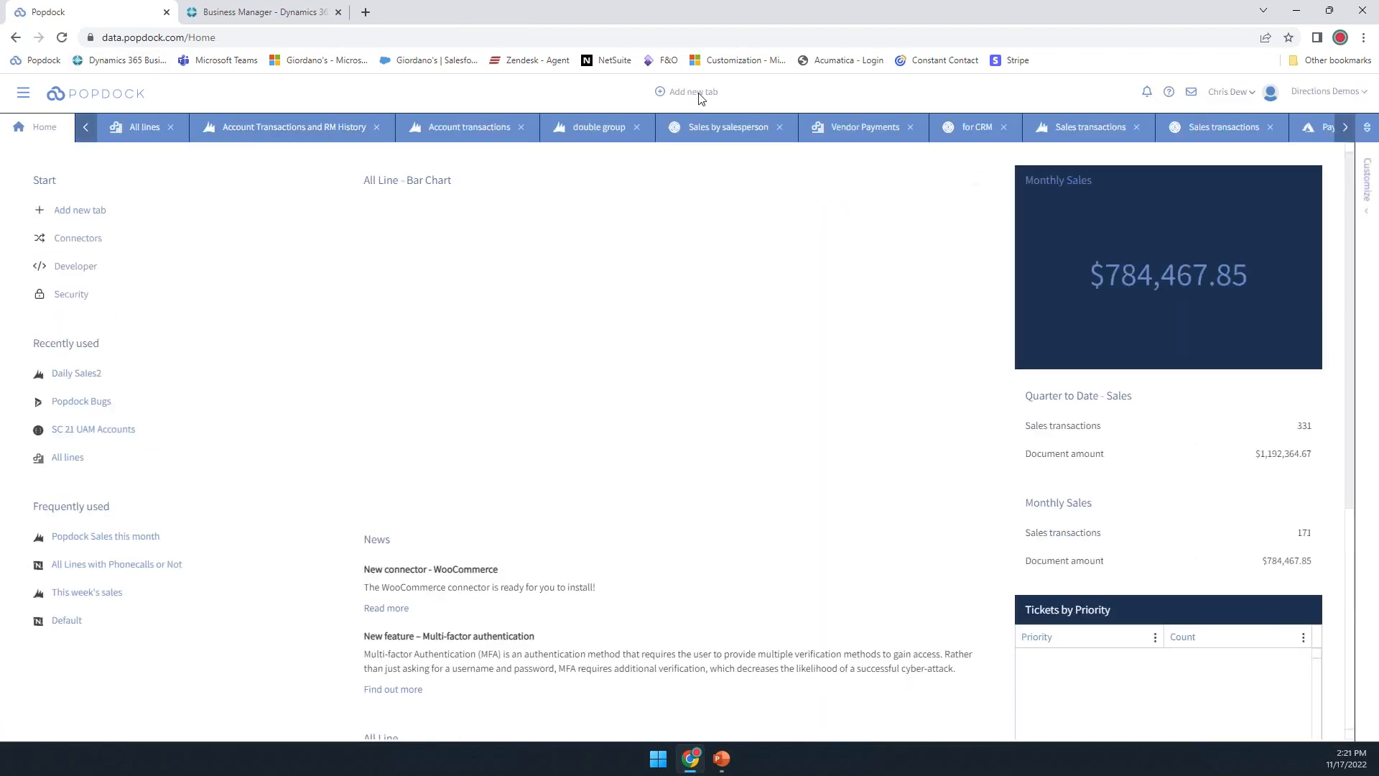
{"action": "left_click", "coordinate": [690, 95]}
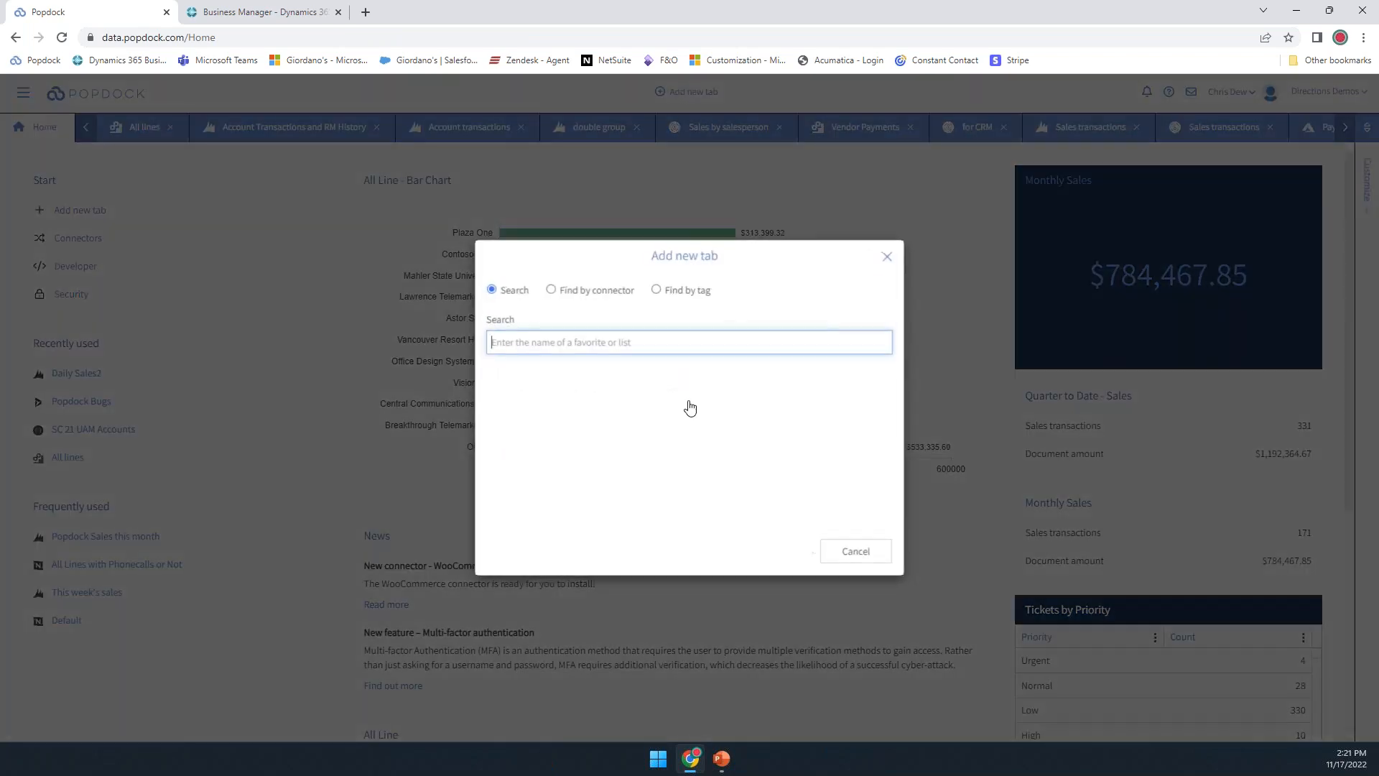
{"action": "left_click", "coordinate": [593, 291]}
{"action": "left_click", "coordinate": [548, 367]}
{"action": "scroll", "coordinate": [614, 486], "scroll_direction": "down", "scroll_amount": 2}
{"action": "scroll", "coordinate": [614, 486], "scroll_direction": "down", "scroll_amount": 5}
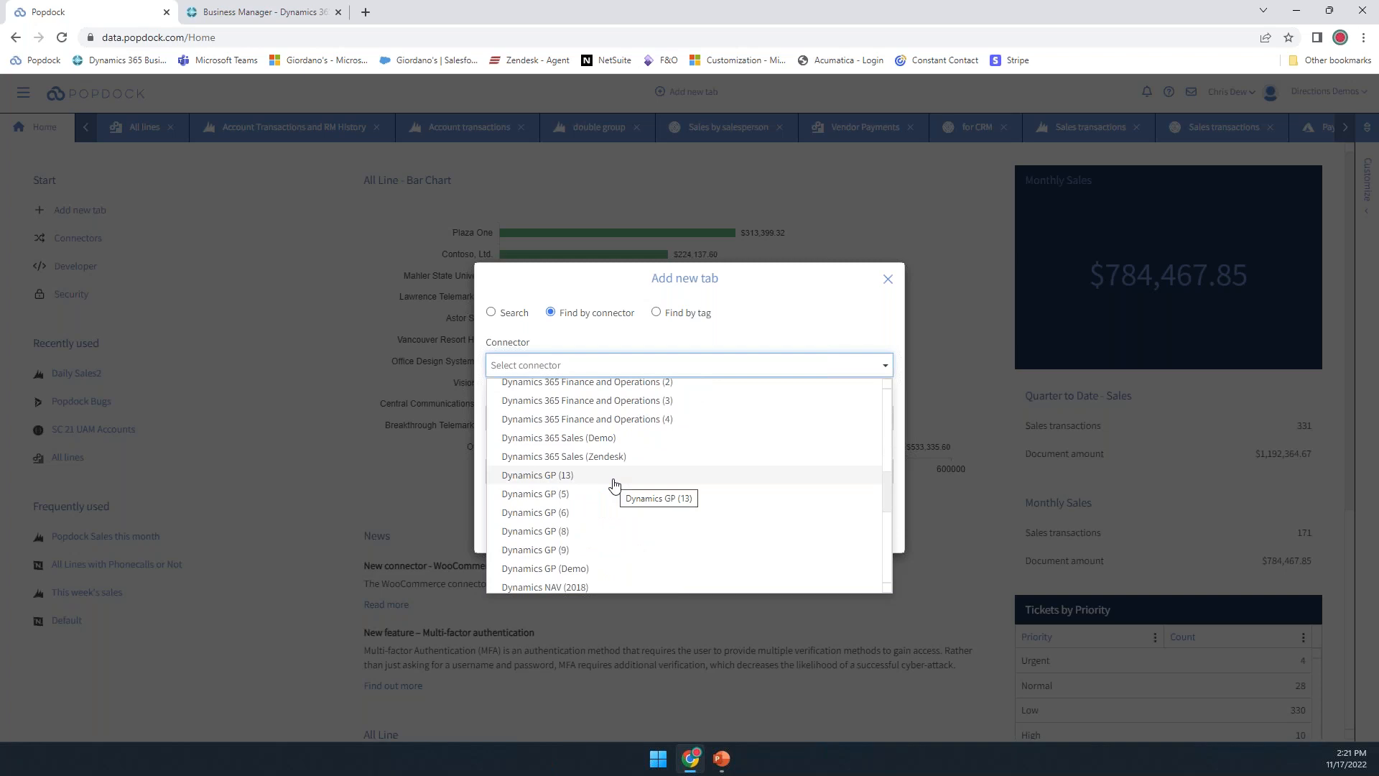
{"action": "scroll", "coordinate": [615, 487], "scroll_direction": "up", "scroll_amount": 5}
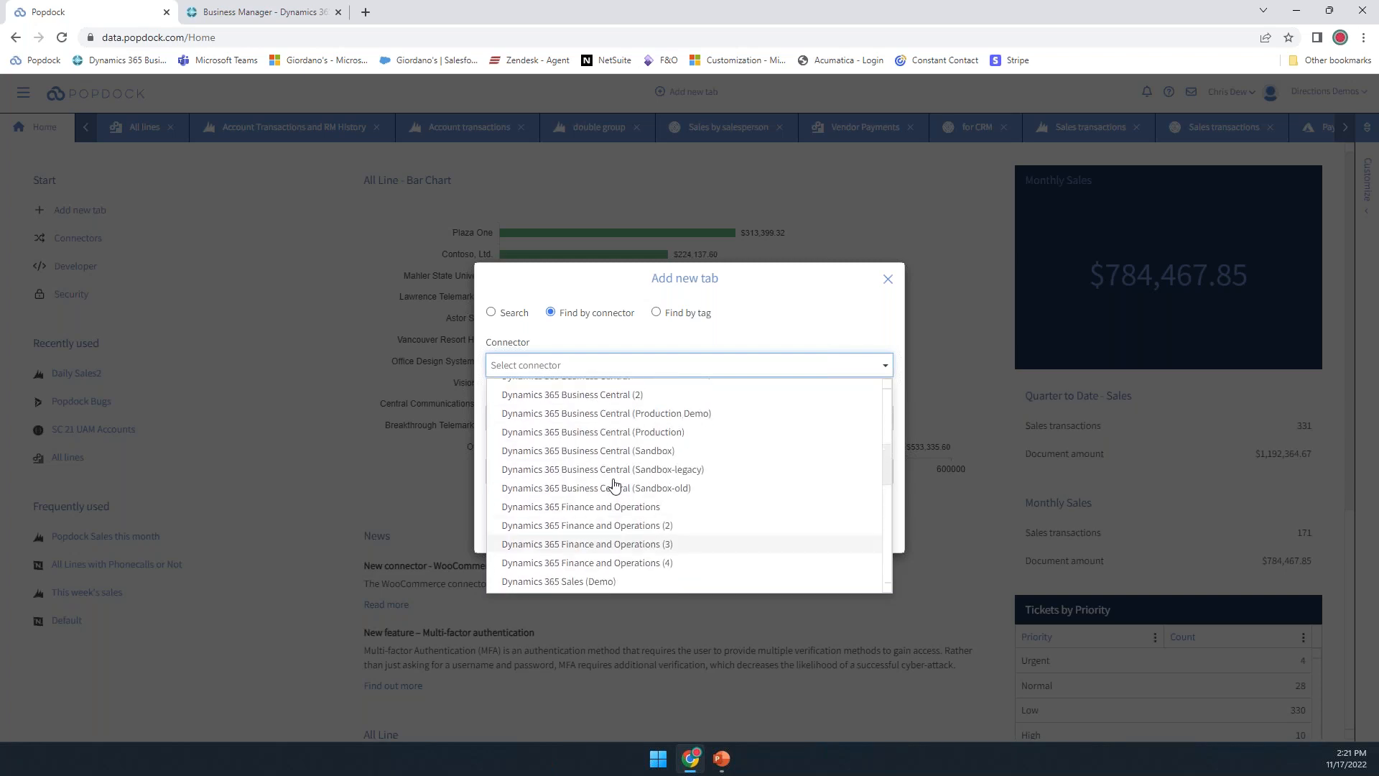
{"action": "left_click", "coordinate": [648, 451]}
- Choose company CRONUS USA, Inc., group Sales and the Sales by salesperson list in its default view, and add the tab
{"action": "left_click", "coordinate": [565, 365]}
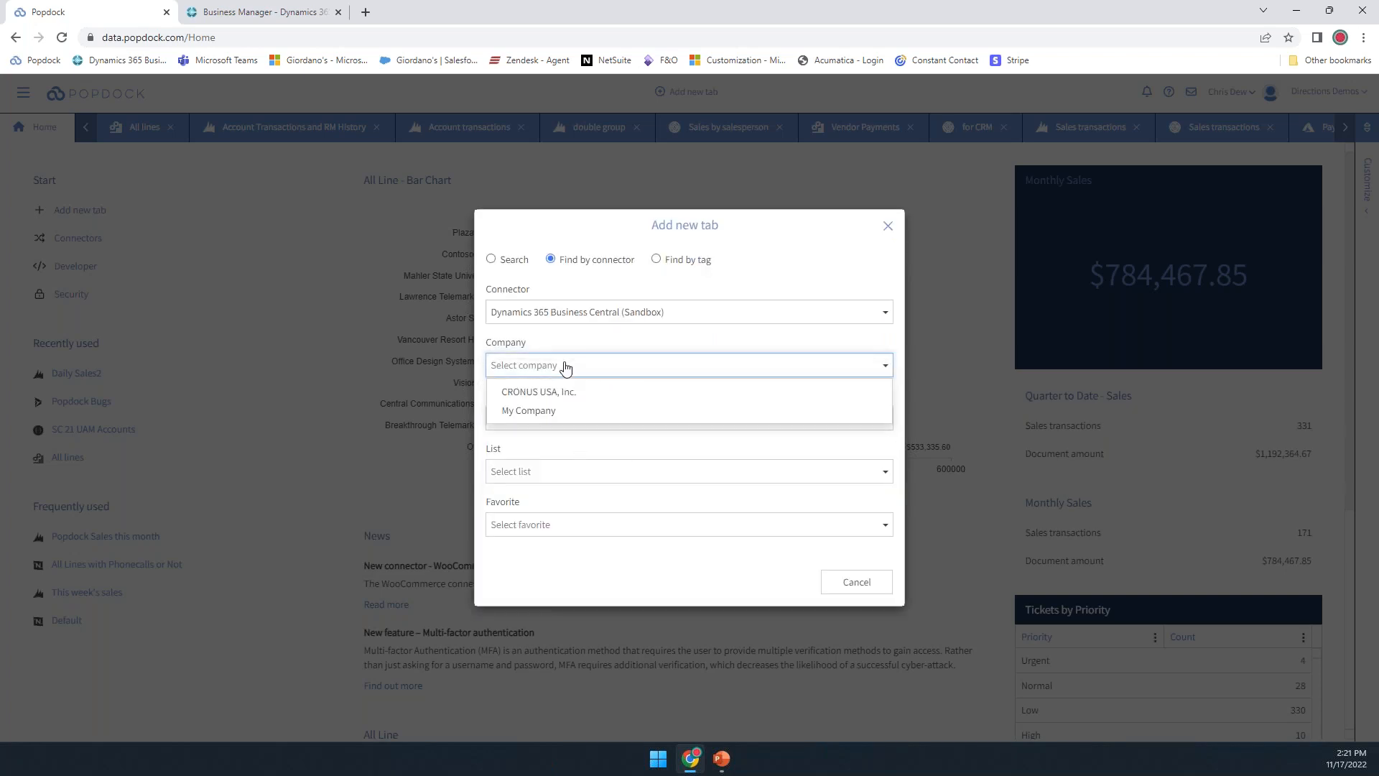
{"action": "left_click", "coordinate": [561, 393]}
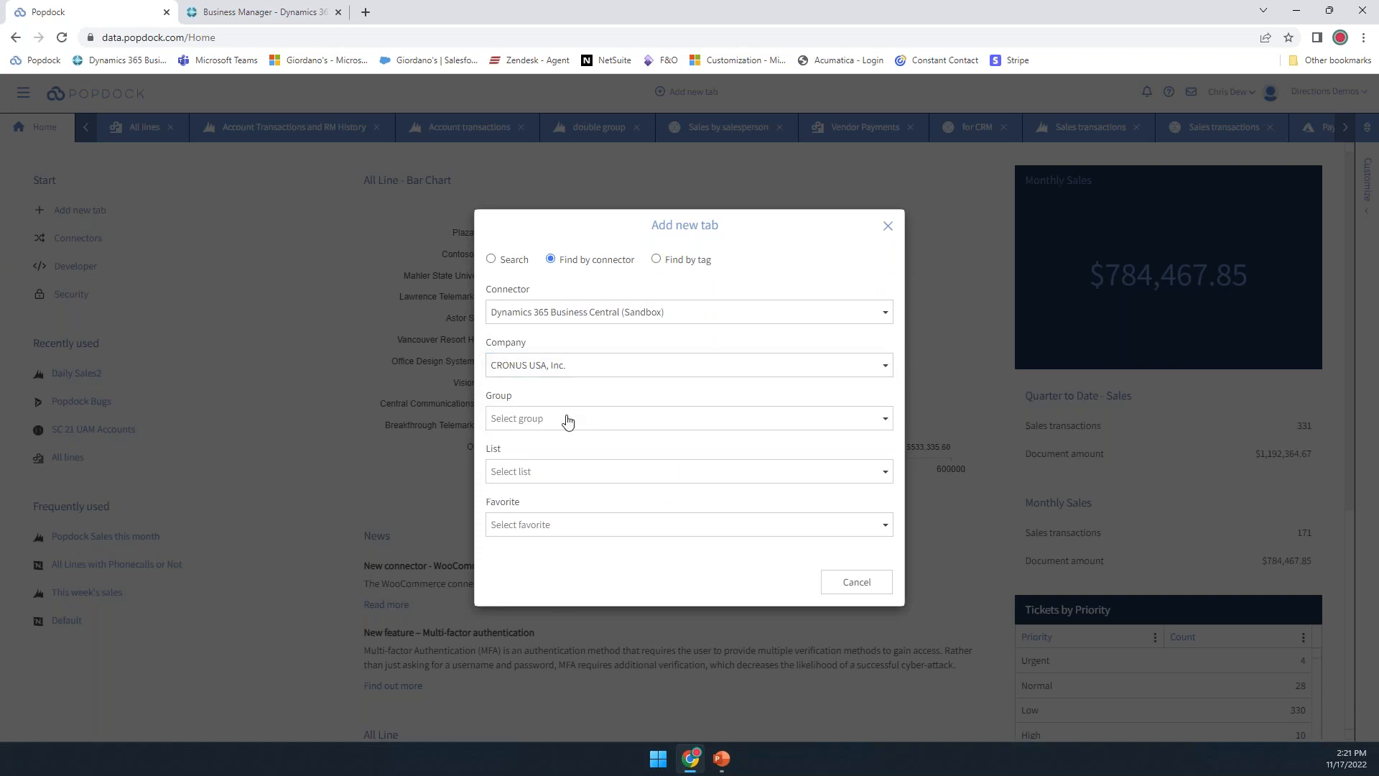
{"action": "left_click", "coordinate": [567, 419]}
{"action": "left_click", "coordinate": [523, 574]}
{"action": "left_click", "coordinate": [549, 475]}
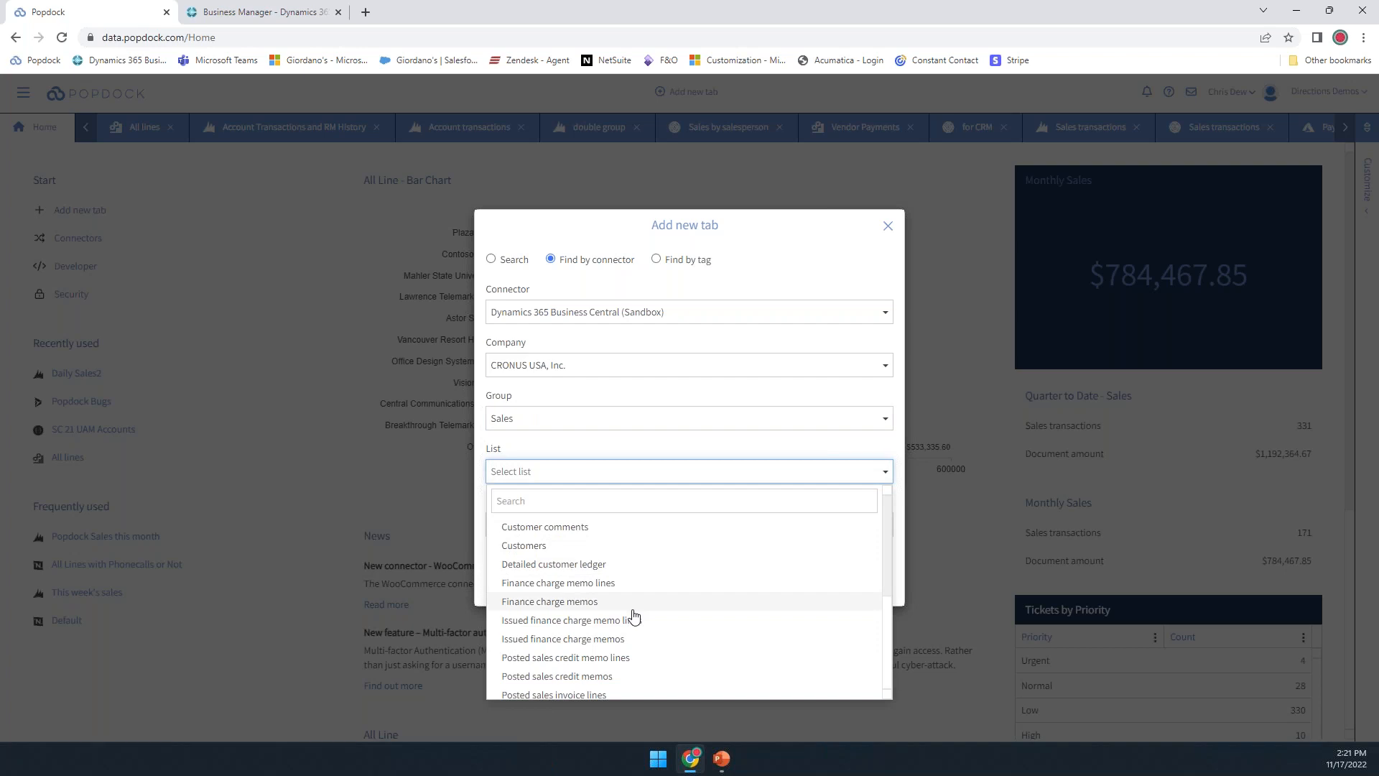
{"action": "scroll", "coordinate": [636, 615], "scroll_direction": "down", "scroll_amount": 3}
{"action": "scroll", "coordinate": [625, 611], "scroll_direction": "down", "scroll_amount": 1}
{"action": "left_click", "coordinate": [579, 597]}
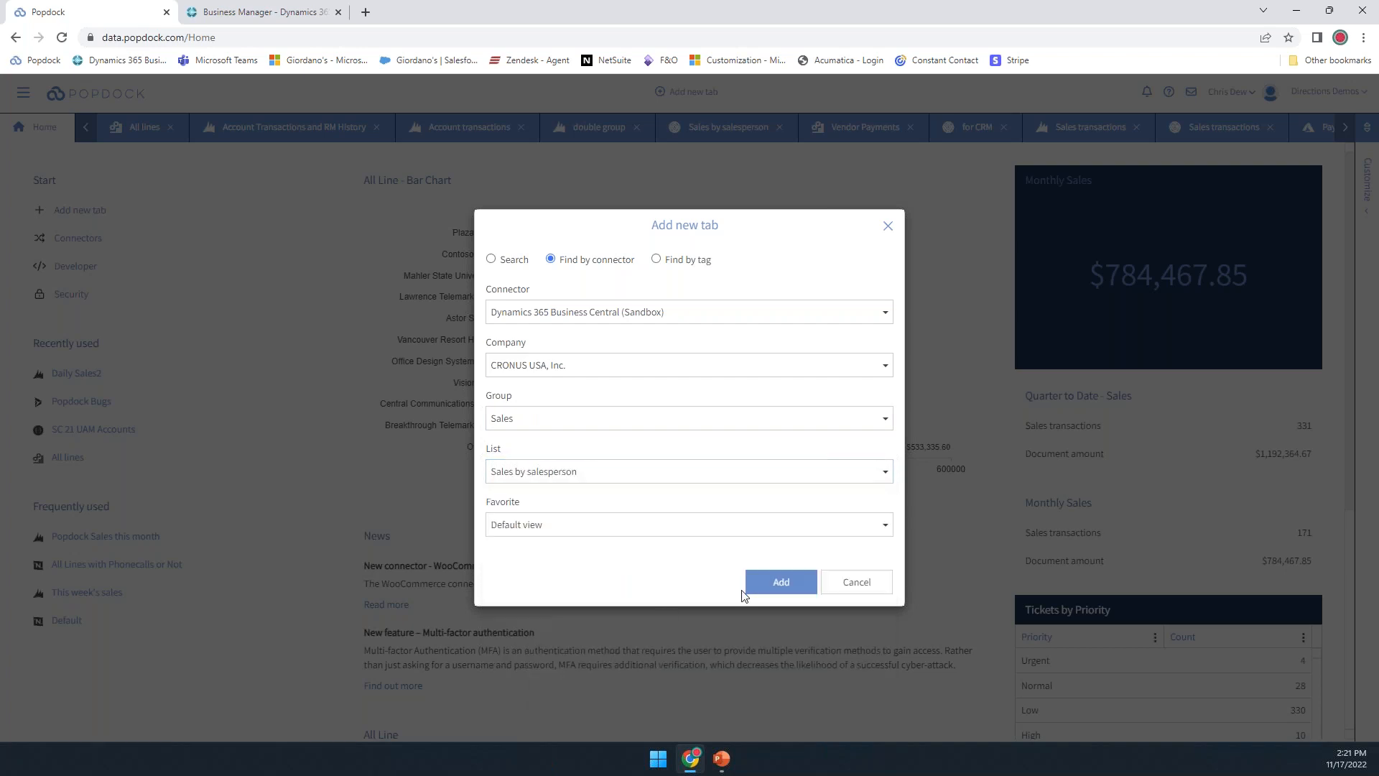
{"action": "left_click", "coordinate": [780, 580]}
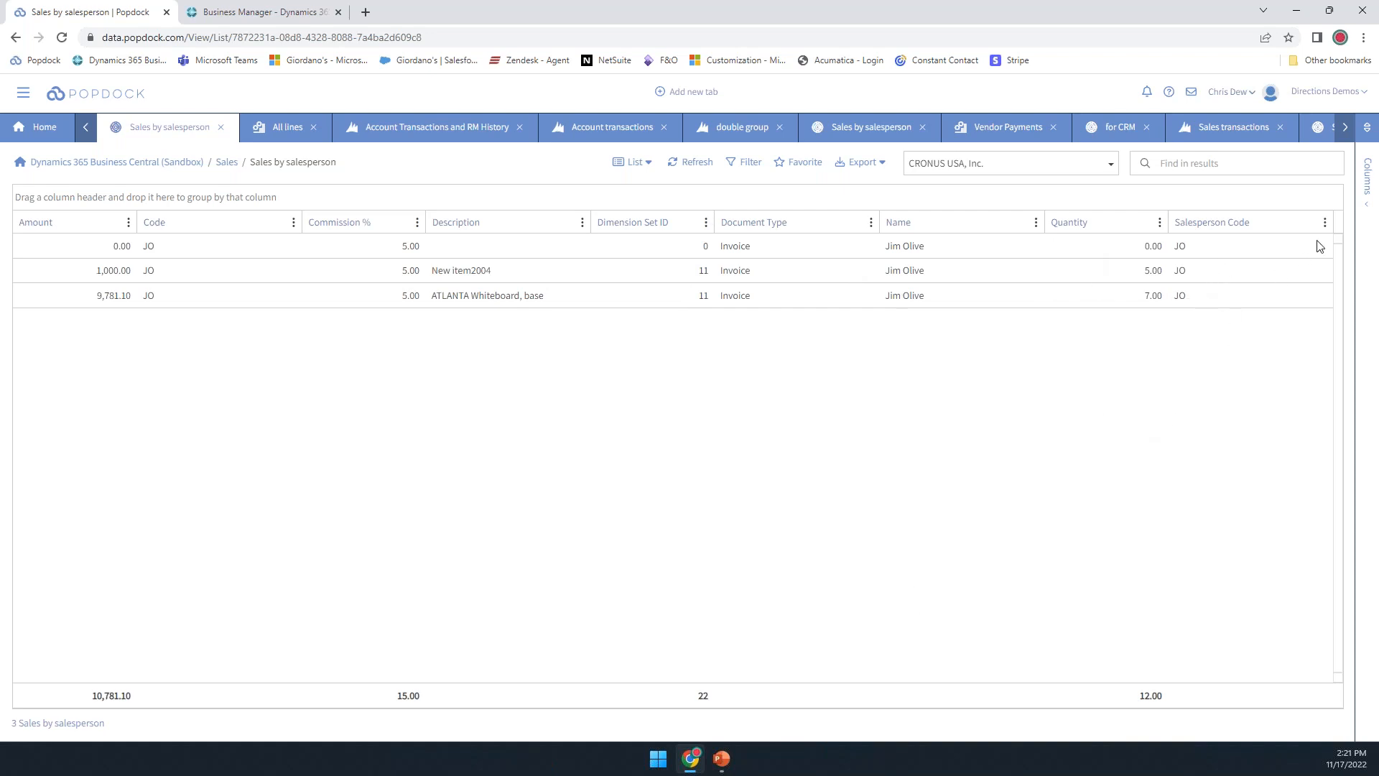
- Add the Business Group, Customer Group and Department columns to the Sales by salesperson list and review them
{"action": "left_click", "coordinate": [1366, 185]}
{"action": "left_click", "coordinate": [1089, 224]}
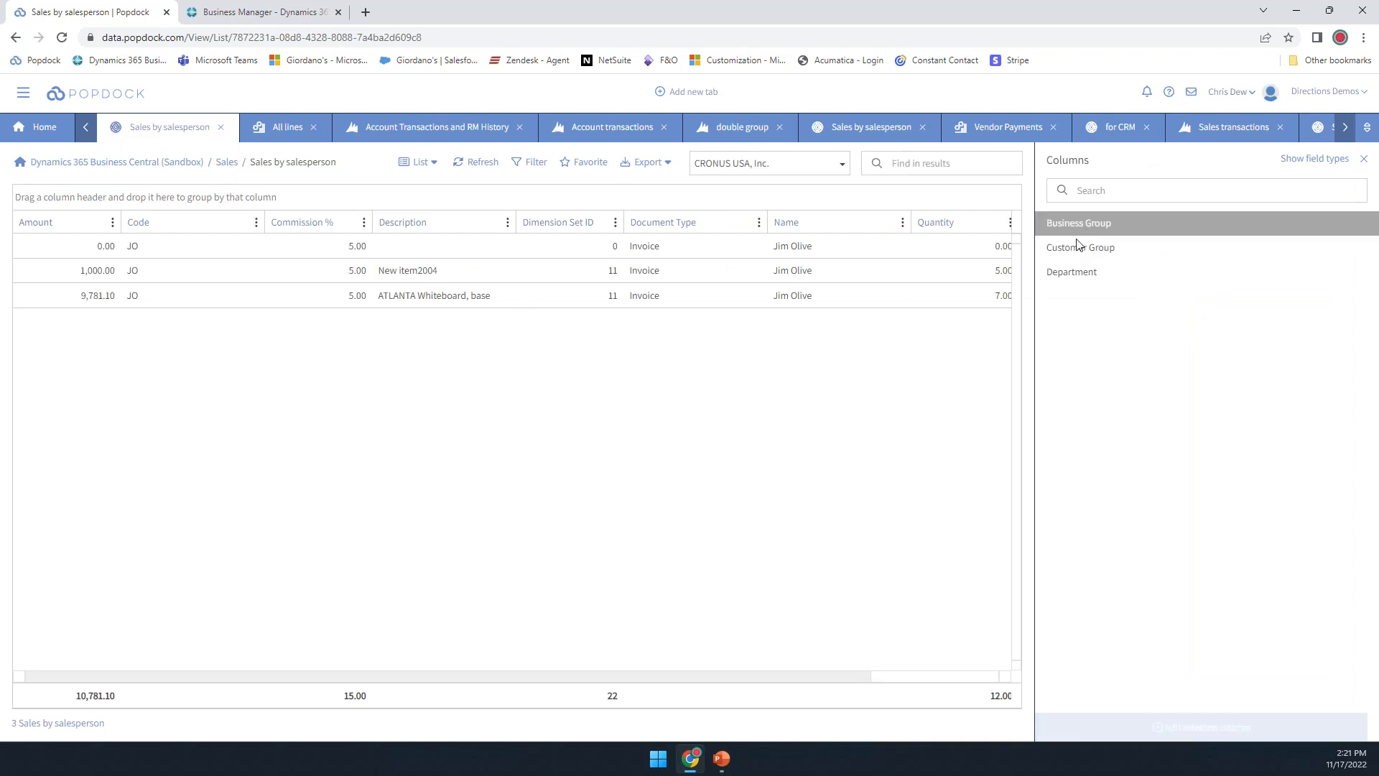
{"action": "left_click", "coordinate": [1080, 248]}
{"action": "left_click", "coordinate": [1078, 270]}
{"action": "left_click", "coordinate": [1150, 717]}
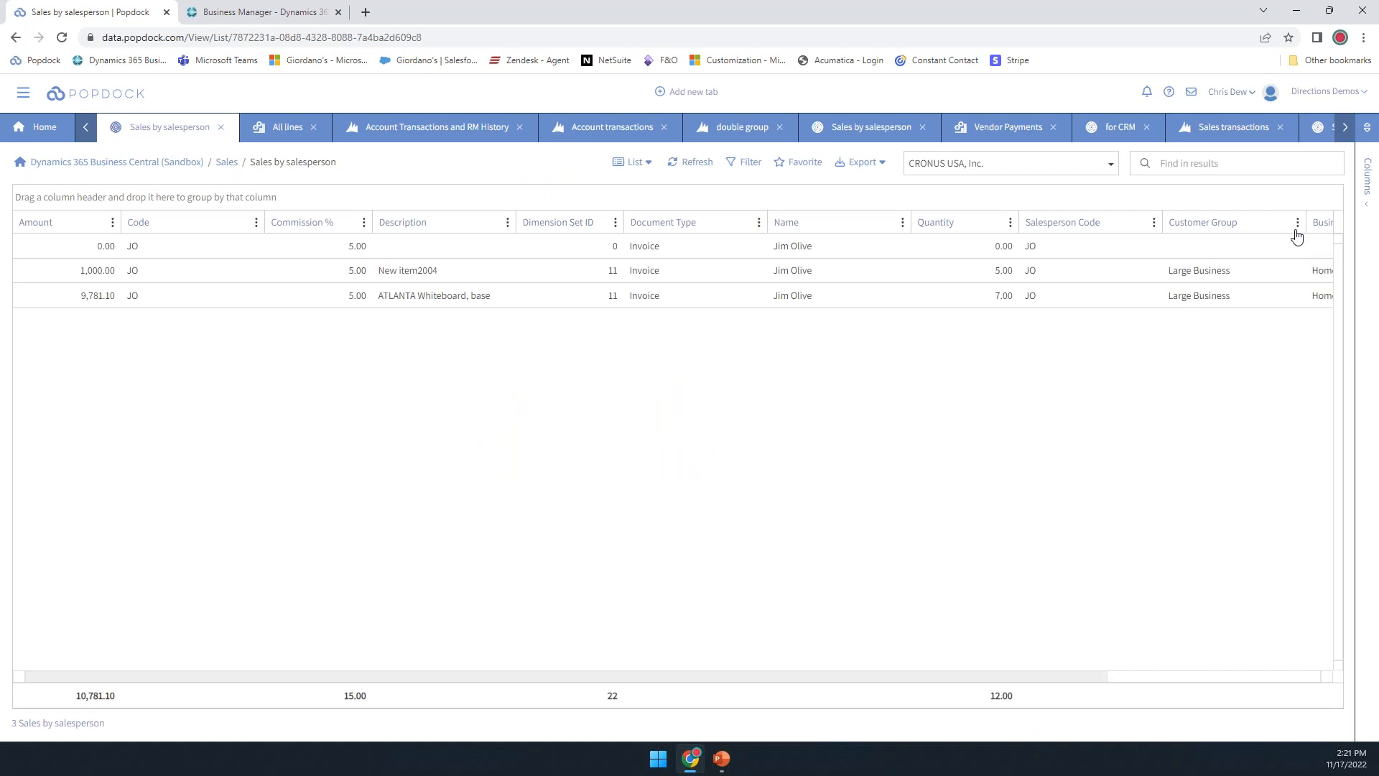
{"action": "left_click_drag", "start_coordinate": [957, 686], "coordinate": [1171, 686]}
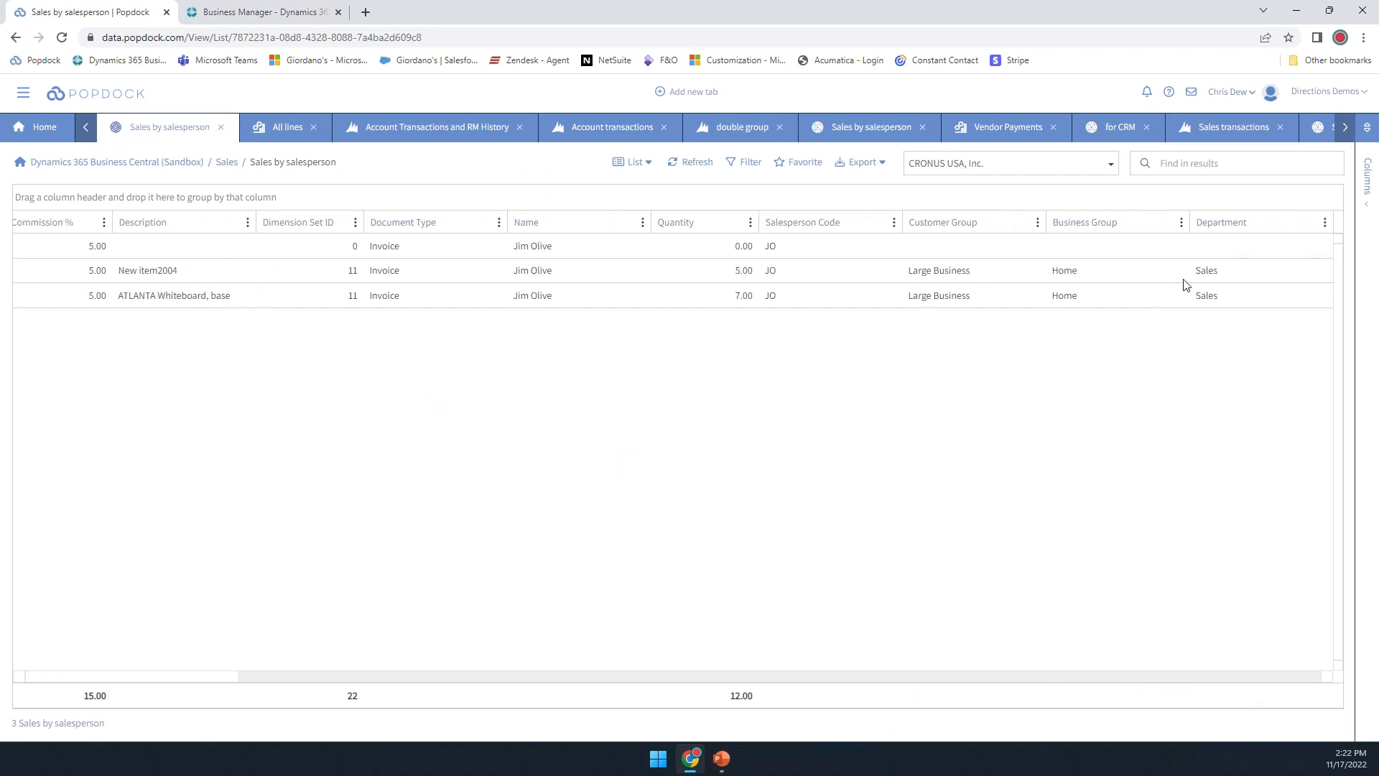
{"action": "left_click_drag", "start_coordinate": [867, 682], "coordinate": [440, 711]}
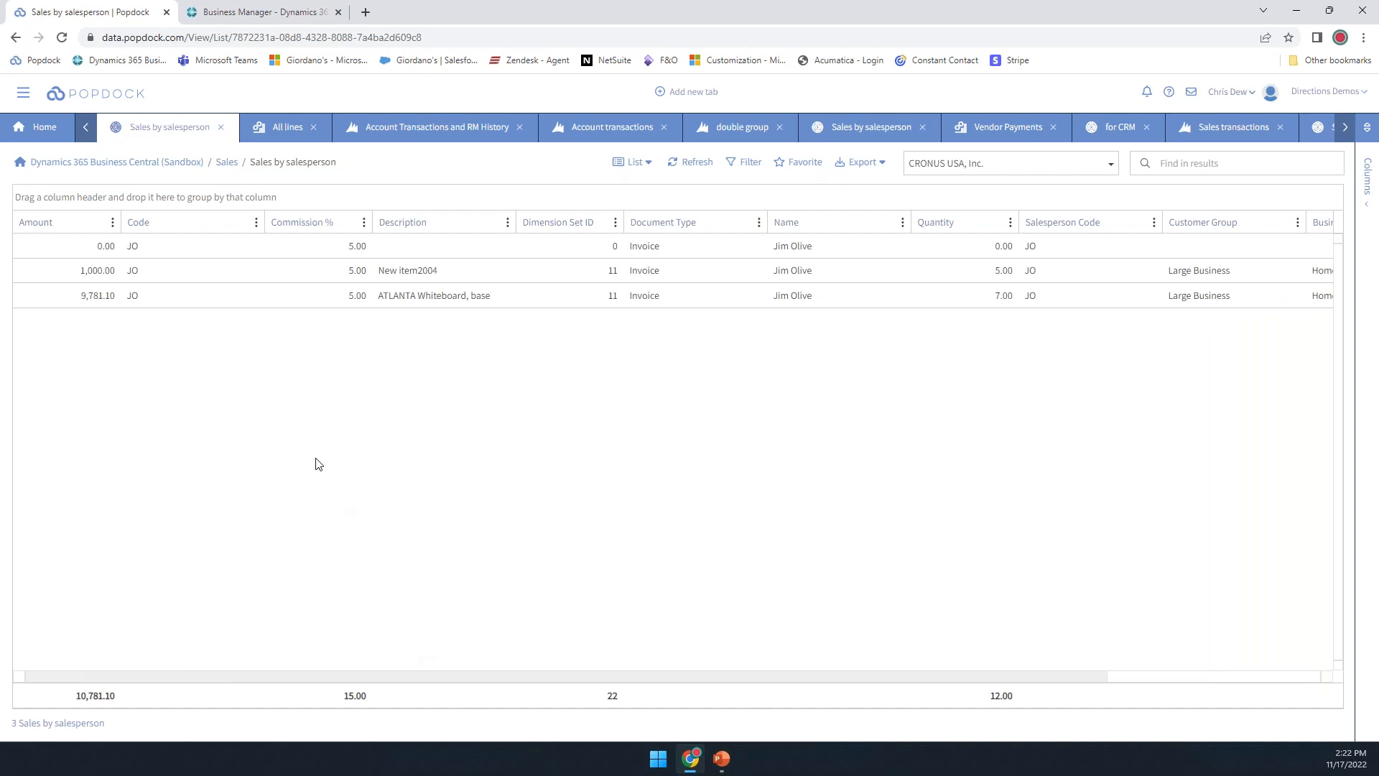
- Find the Dynamics 365 Business Central (Sandbox) connector with the search term "sand", edit it and show its extension settings
{"action": "left_click", "coordinate": [23, 95]}
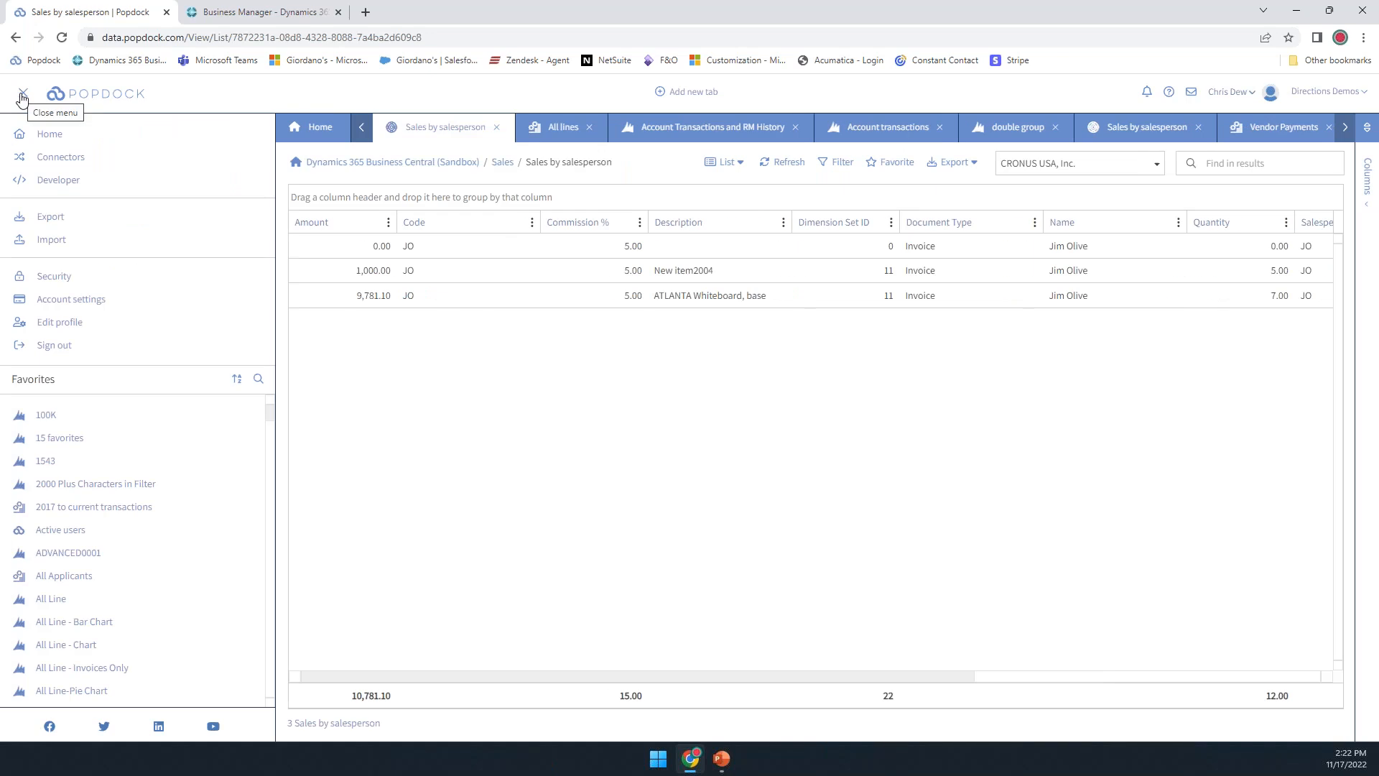
{"action": "left_click", "coordinate": [58, 158]}
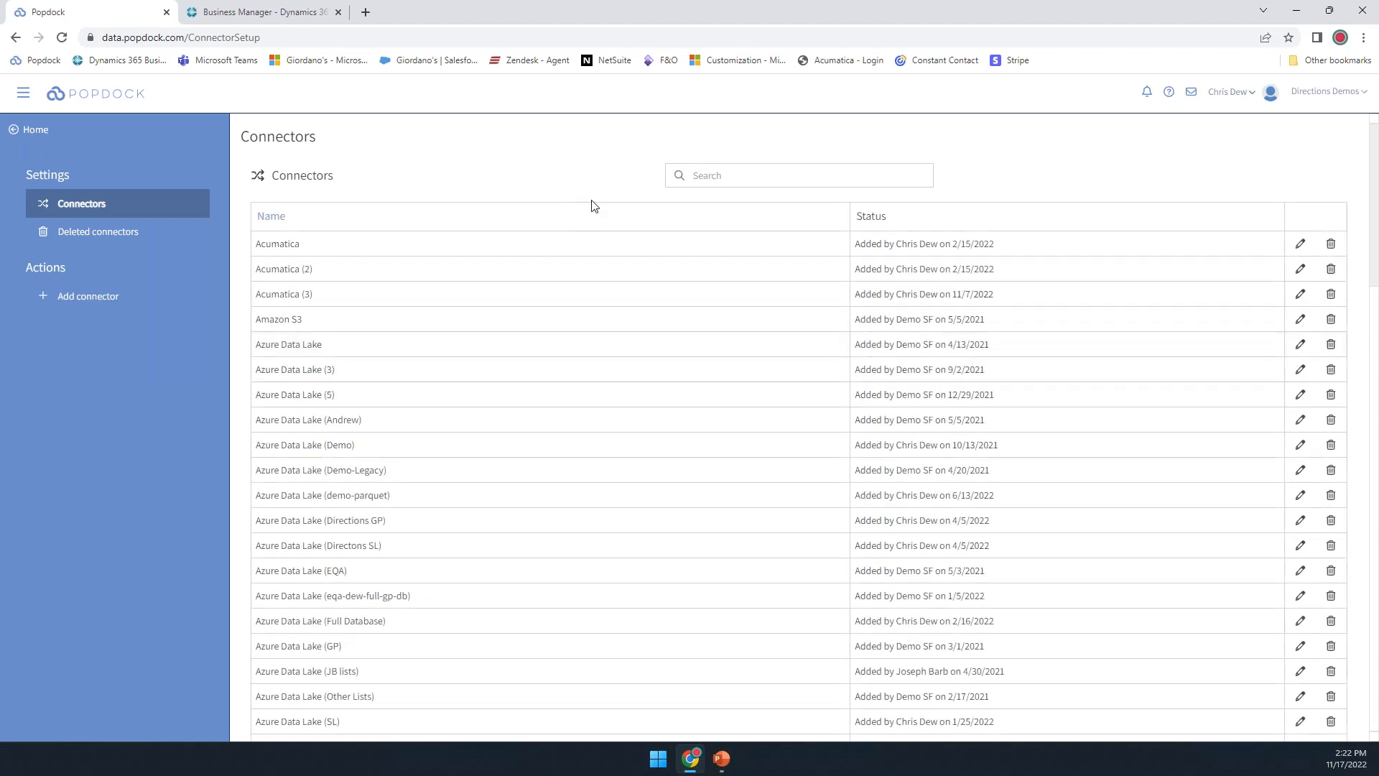
{"action": "left_click", "coordinate": [765, 176]}
{"action": "type", "text": "sand"}
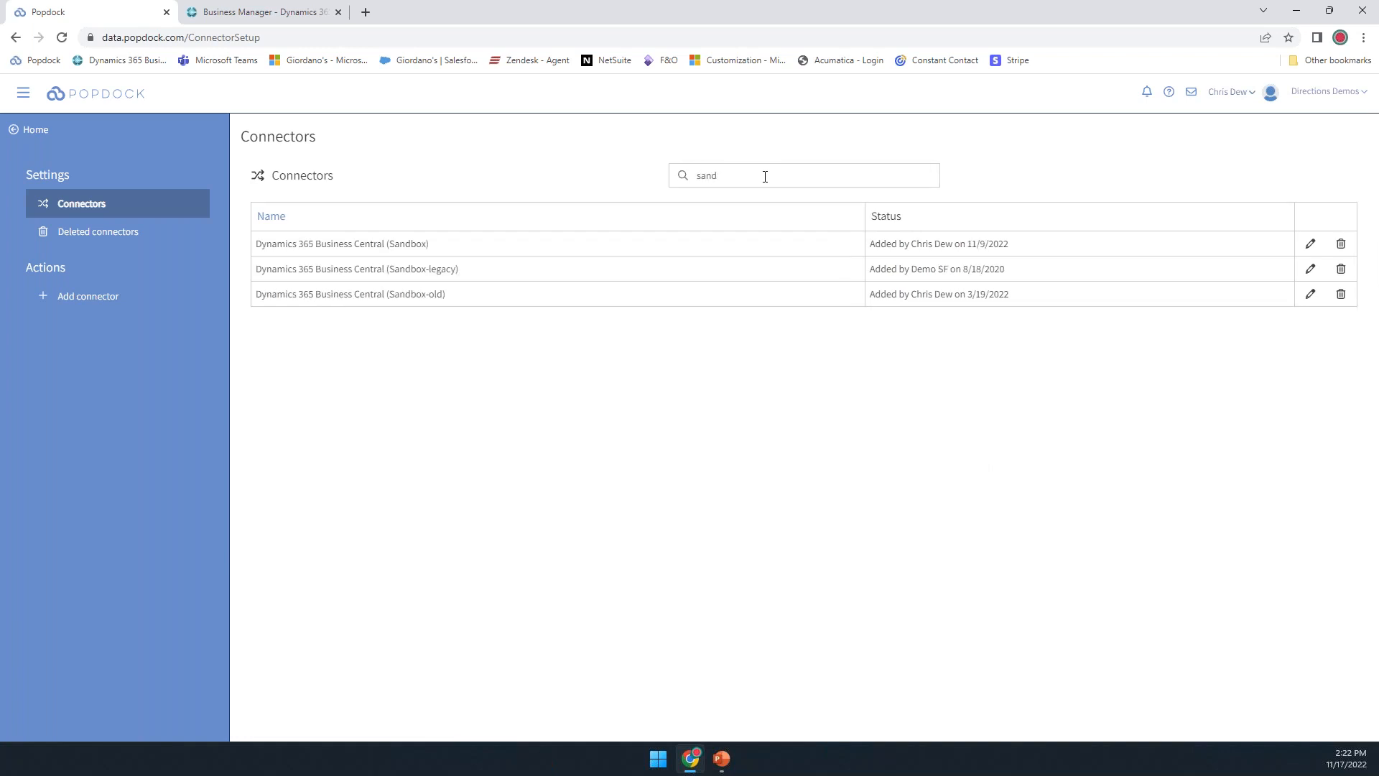
{"action": "left_click", "coordinate": [1310, 243]}
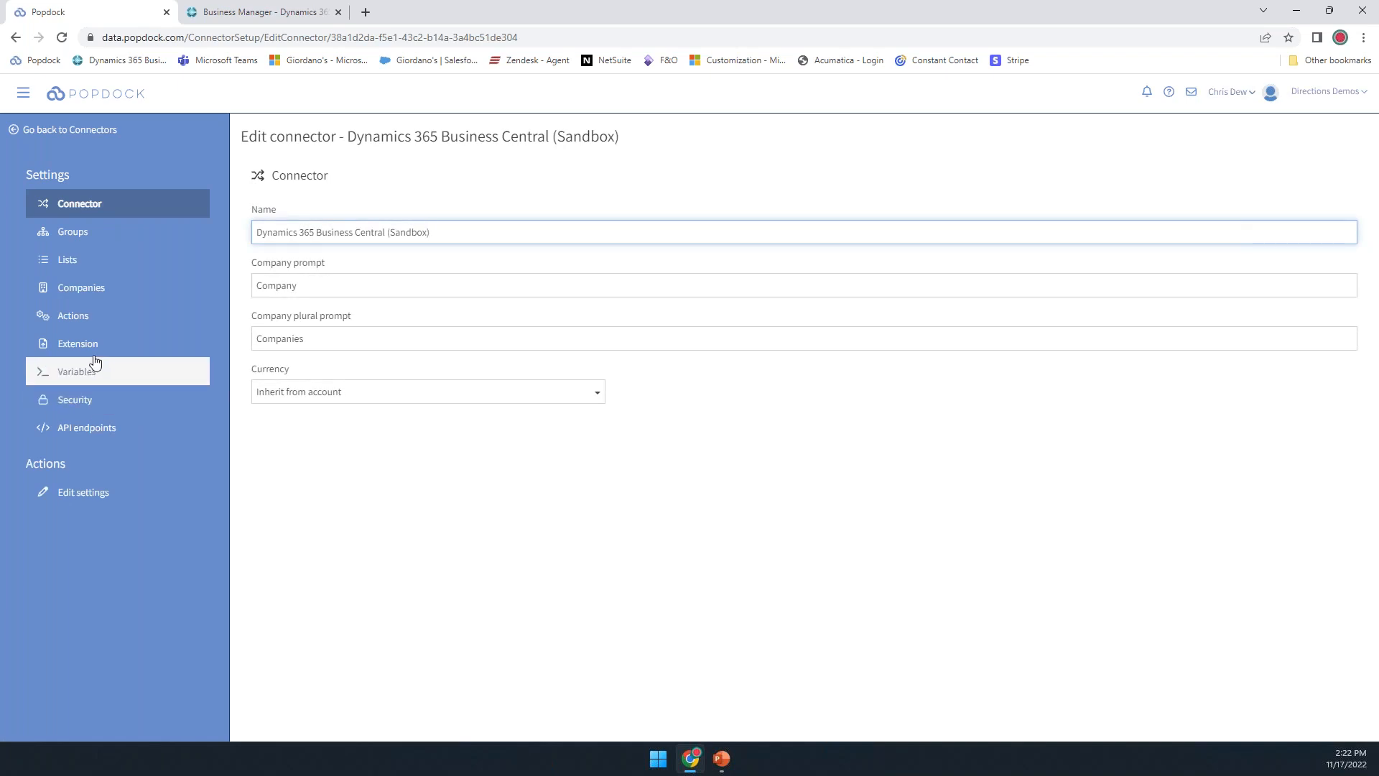
{"action": "left_click", "coordinate": [90, 350]}
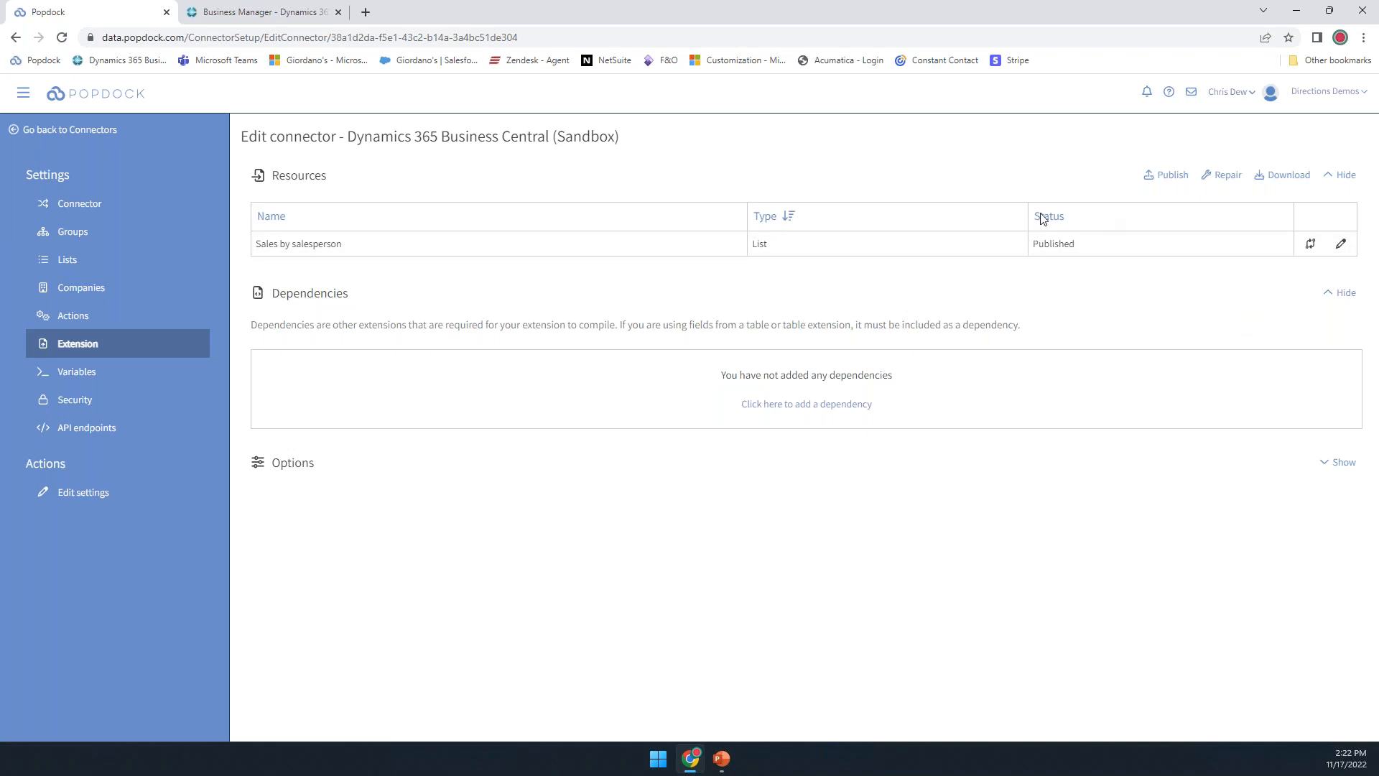
- Look through the extensions that can be added as dependencies, and leave without adding one
{"action": "left_click", "coordinate": [790, 404]}
{"action": "left_click", "coordinate": [699, 403]}
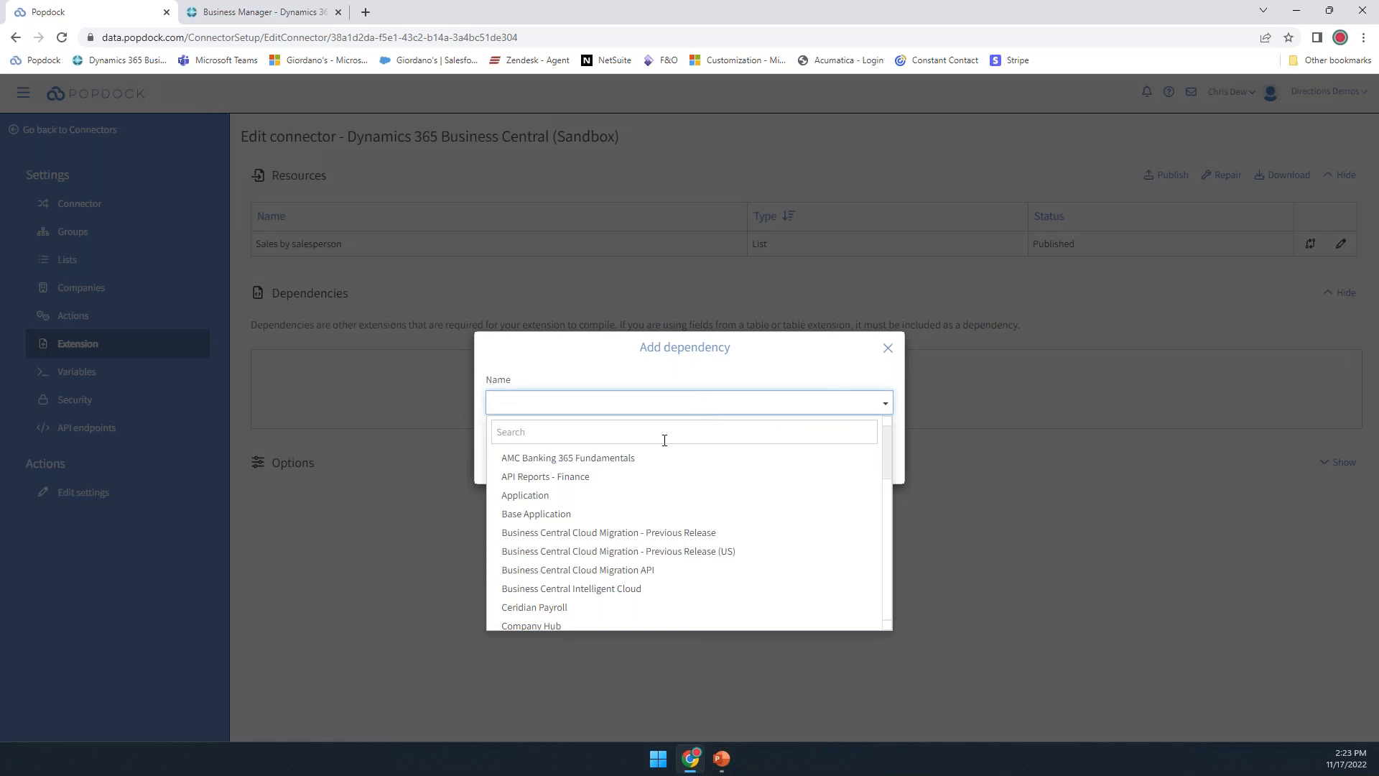
{"action": "scroll", "coordinate": [693, 538], "scroll_direction": "down", "scroll_amount": 6}
{"action": "scroll", "coordinate": [694, 544], "scroll_direction": "down", "scroll_amount": 1}
{"action": "scroll", "coordinate": [603, 611], "scroll_direction": "up", "scroll_amount": 7}
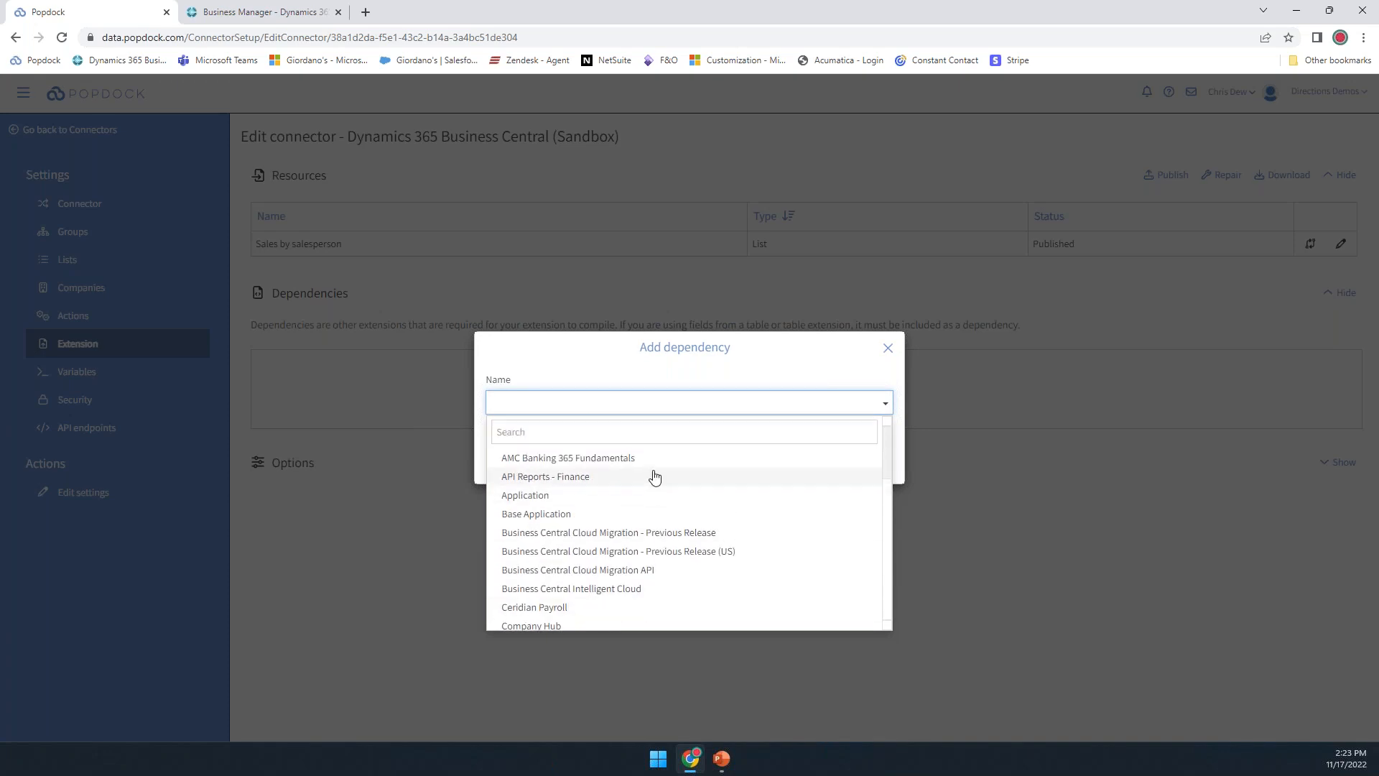
{"action": "scroll", "coordinate": [655, 482], "scroll_direction": "down", "scroll_amount": 1}
{"action": "scroll", "coordinate": [740, 510], "scroll_direction": "down", "scroll_amount": 1}
{"action": "scroll", "coordinate": [739, 511], "scroll_direction": "down", "scroll_amount": 3}
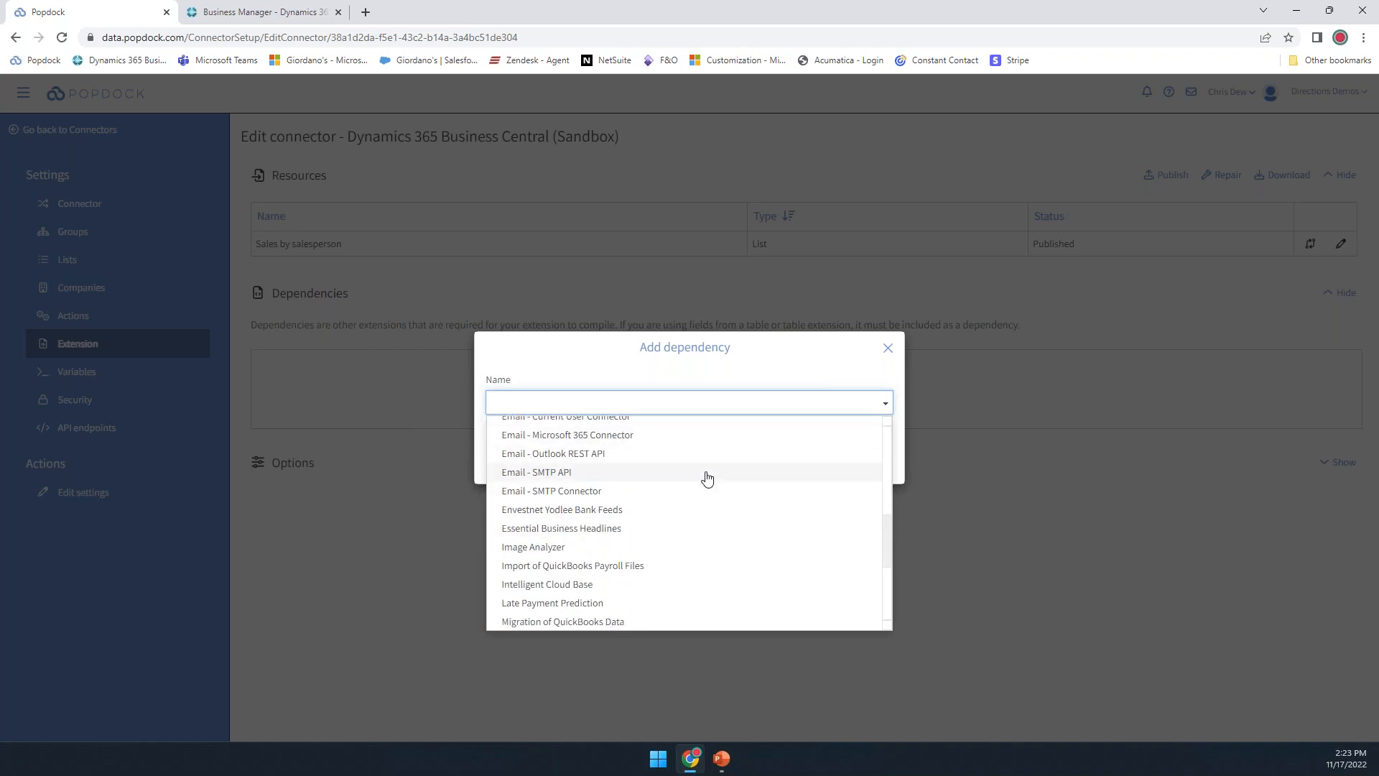
{"action": "left_click", "coordinate": [819, 362]}
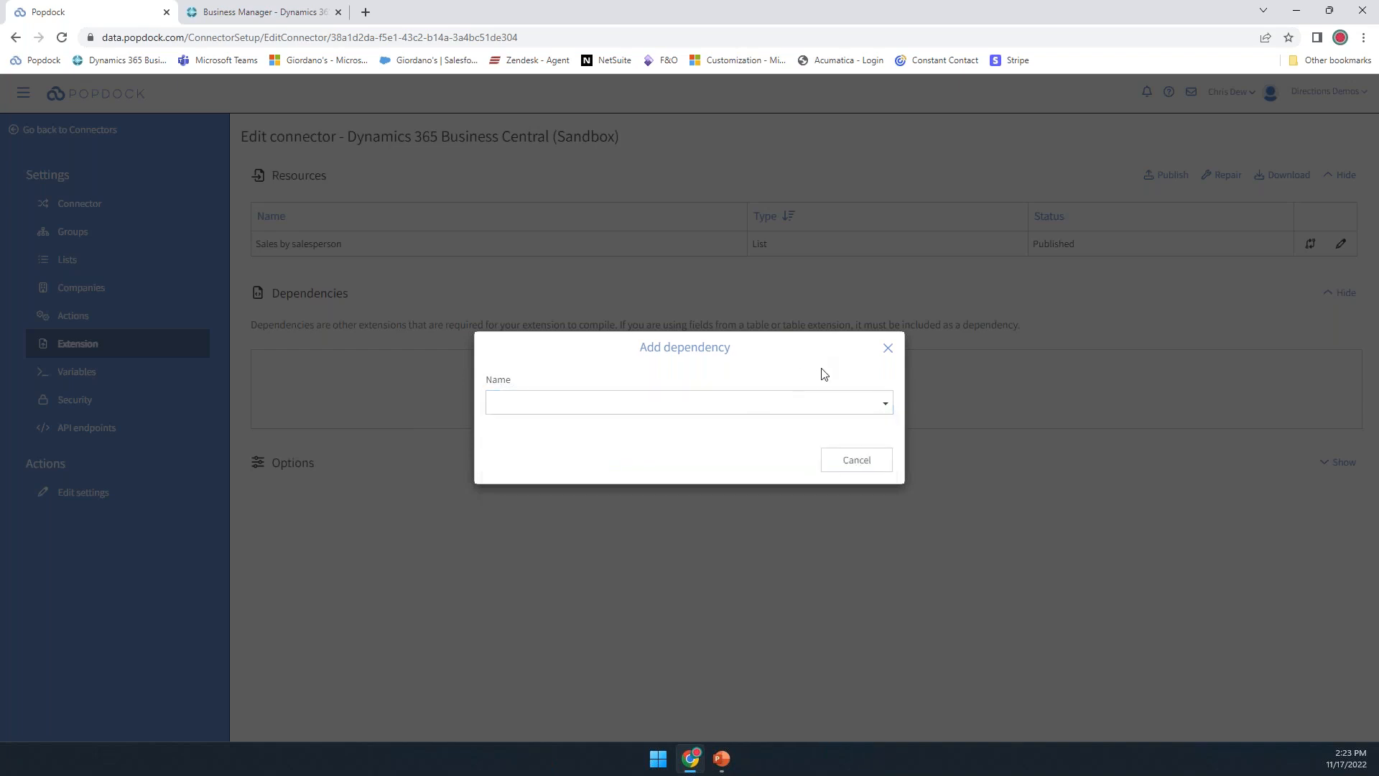
{"action": "left_click", "coordinate": [864, 464]}
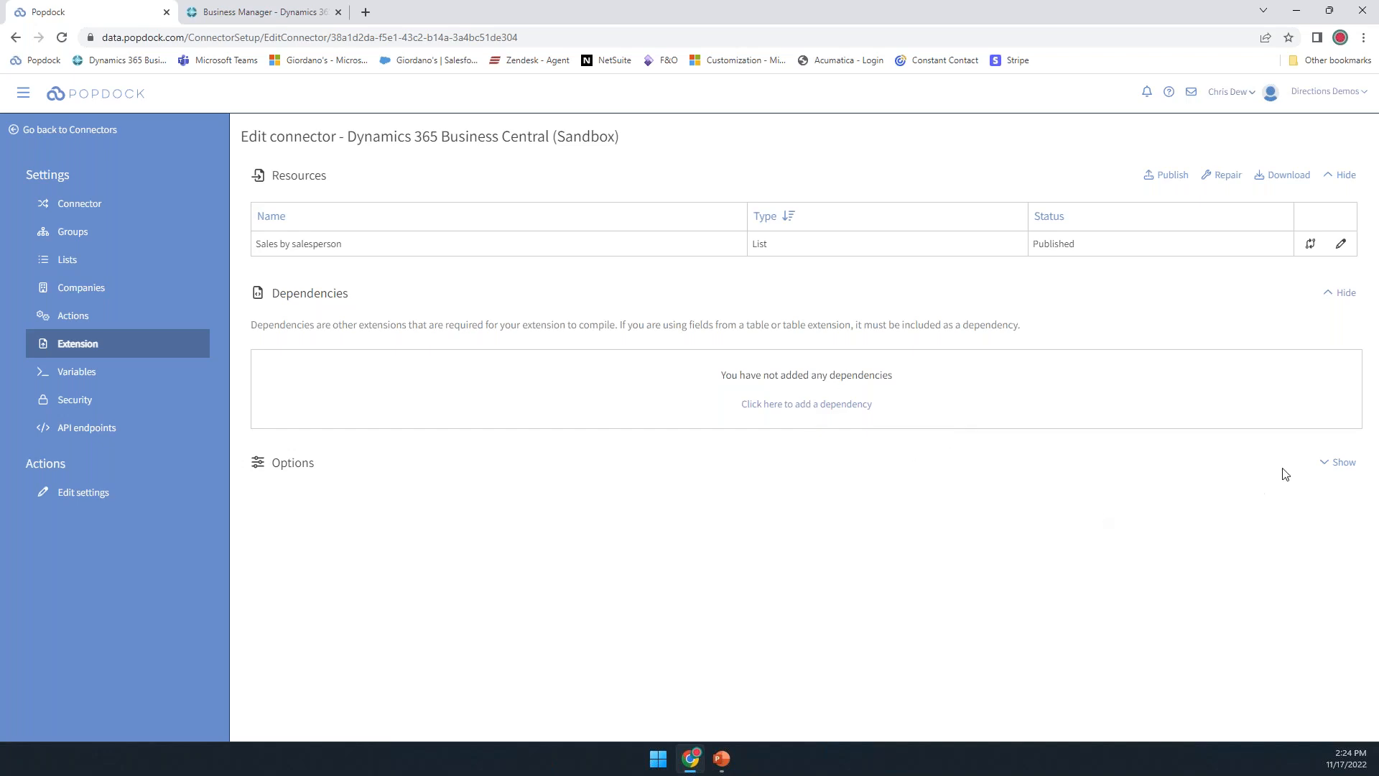
- Review the extension's version and first resource ID options, and return to the list of connectors
{"action": "left_click", "coordinate": [1352, 462]}
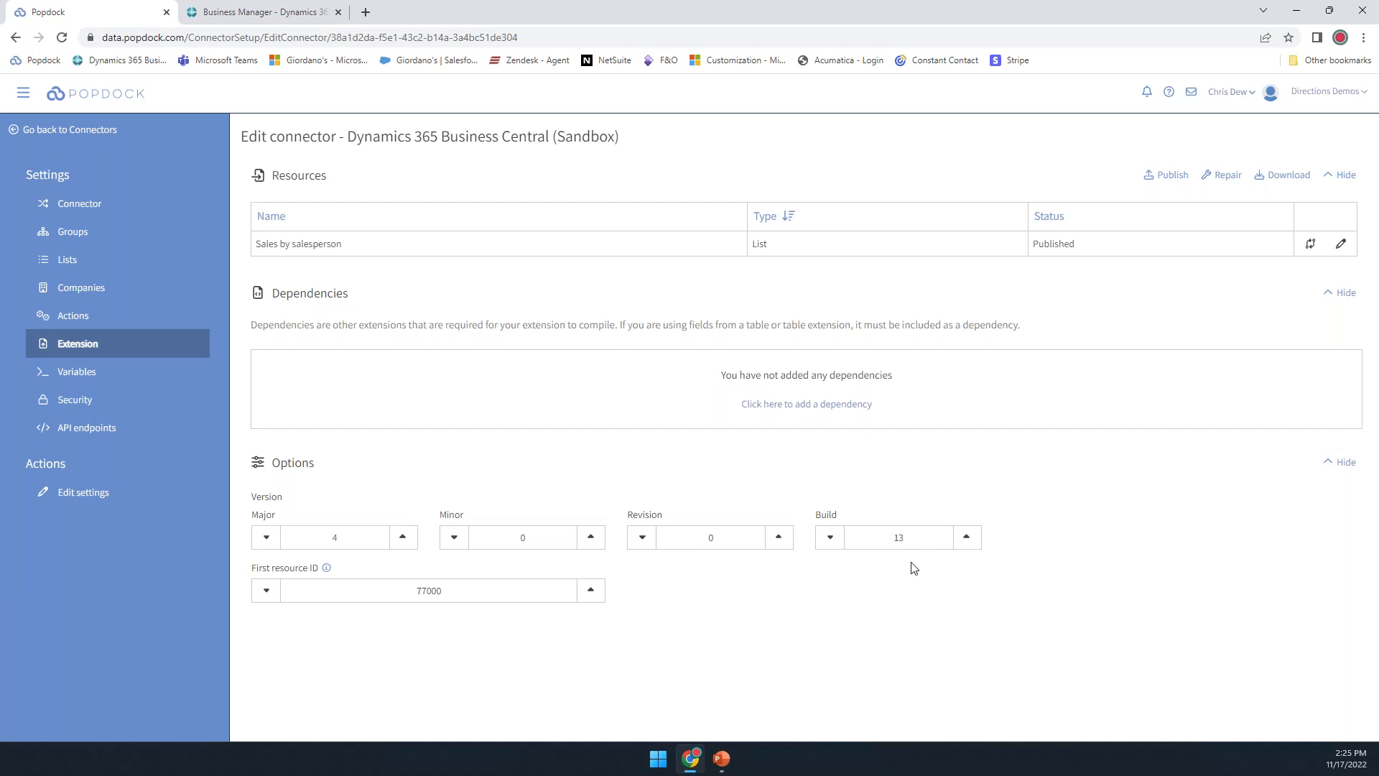
{"action": "left_click", "coordinate": [1346, 464]}
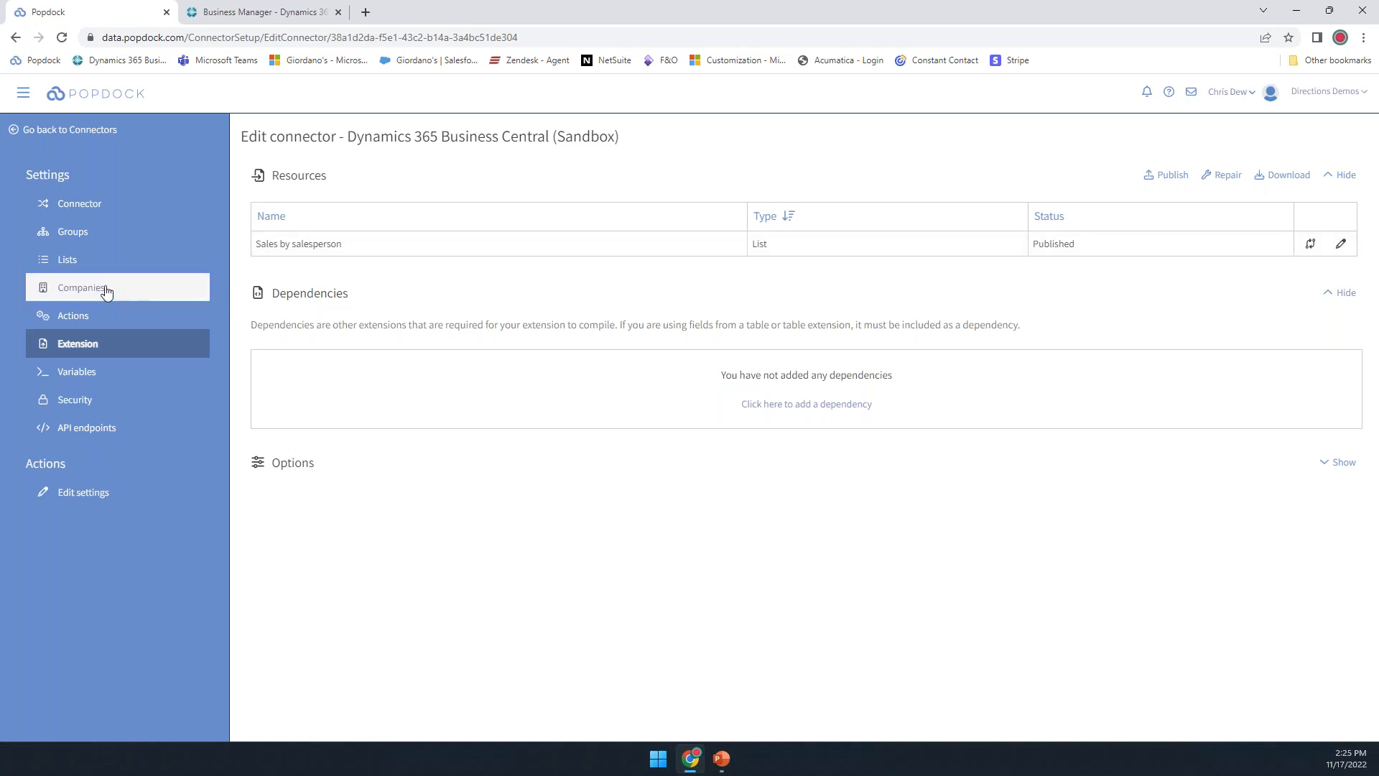
{"action": "left_click", "coordinate": [77, 132]}
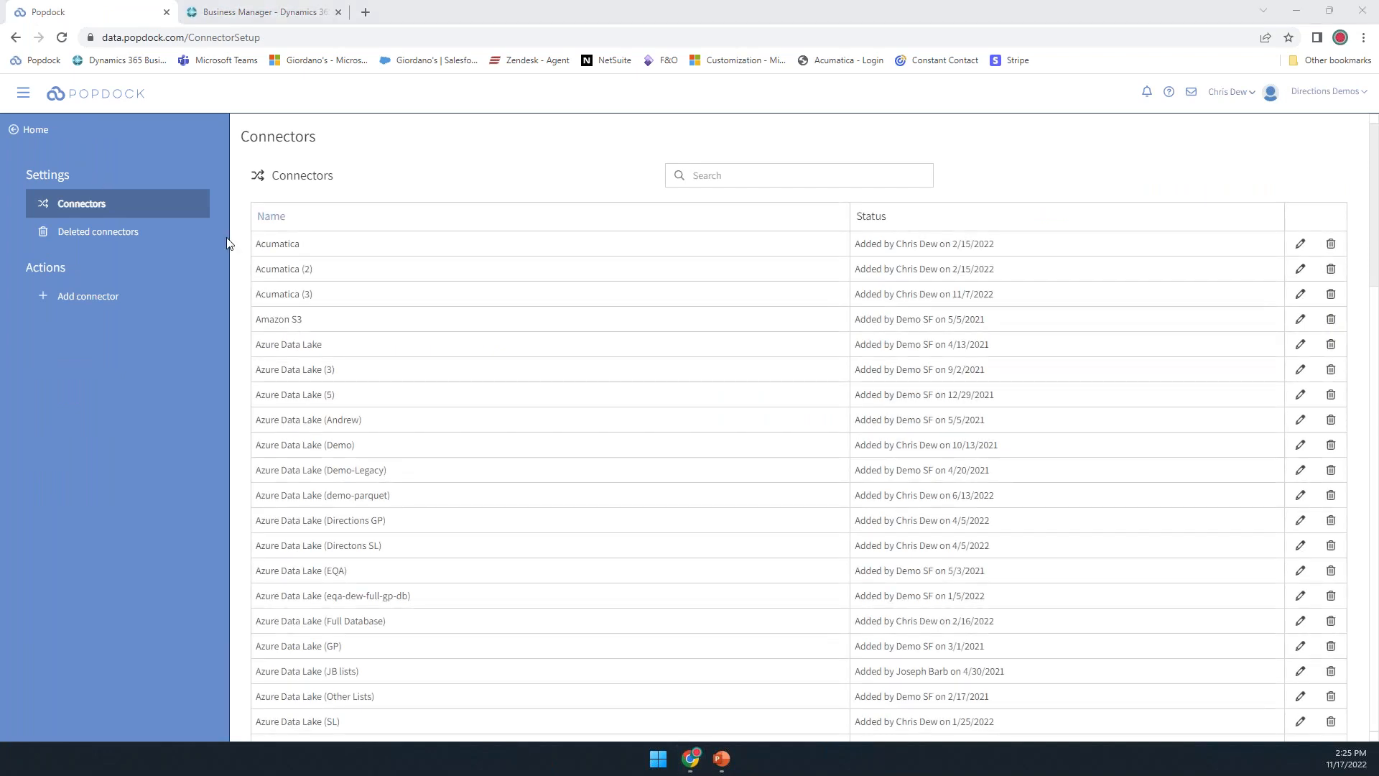
- Find the Dynamics 365 Business Central (Production Demo) connector with the search term "pro" and open it for editing
{"action": "left_click", "coordinate": [773, 177]}
{"action": "type", "text": "pro"}
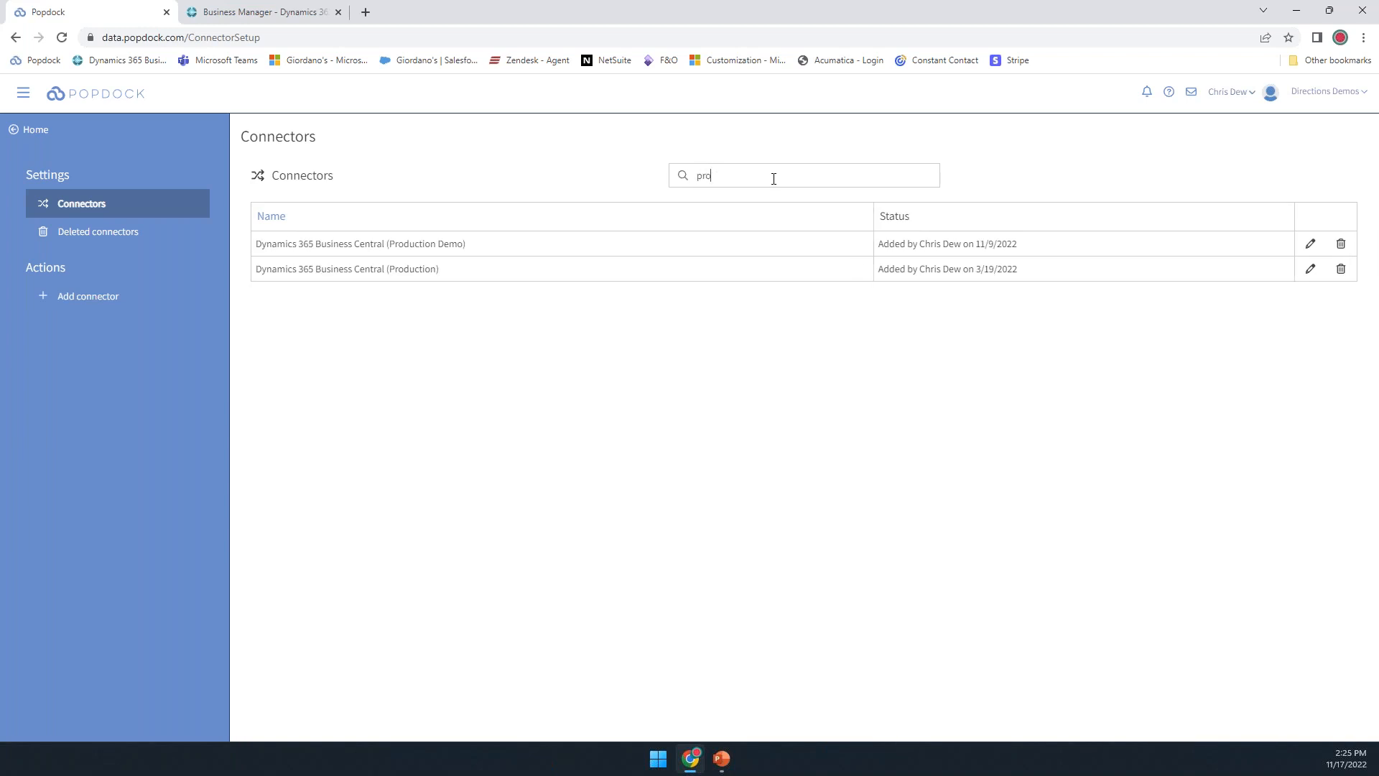
{"action": "left_click", "coordinate": [1310, 244]}
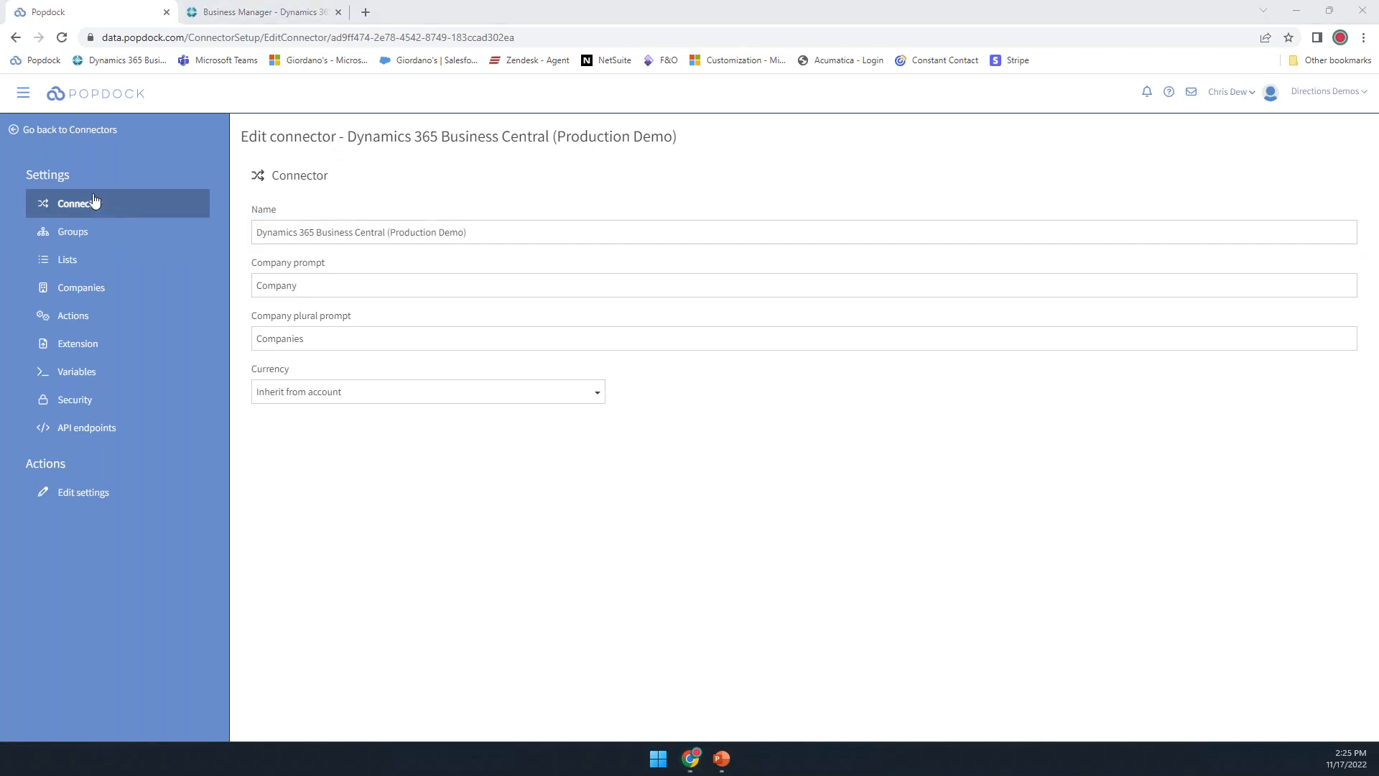
- Check the connector's lists and custom lists, and set its extension's sandbox connector to Dynamics 365 Business Central (Sandbox)
{"action": "left_click", "coordinate": [79, 262]}
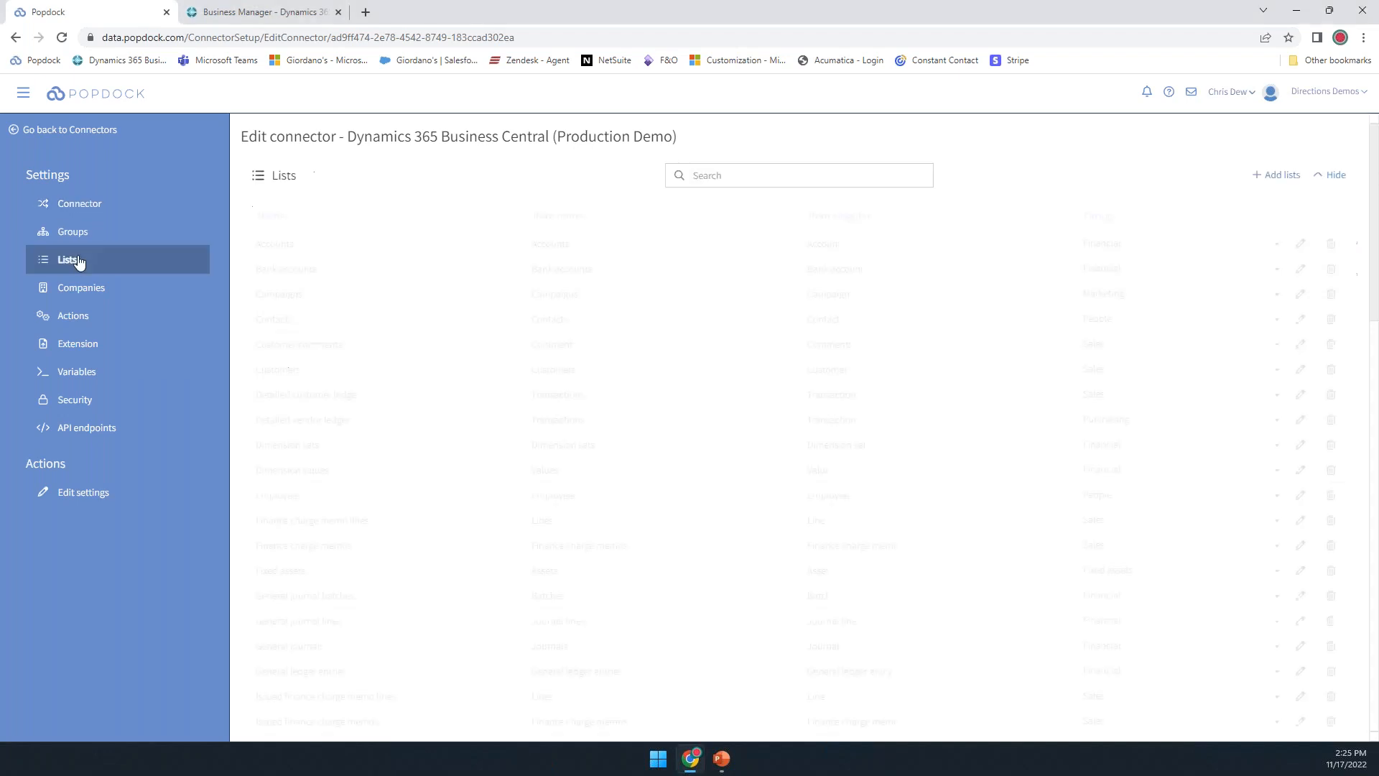
{"action": "left_click", "coordinate": [1330, 176]}
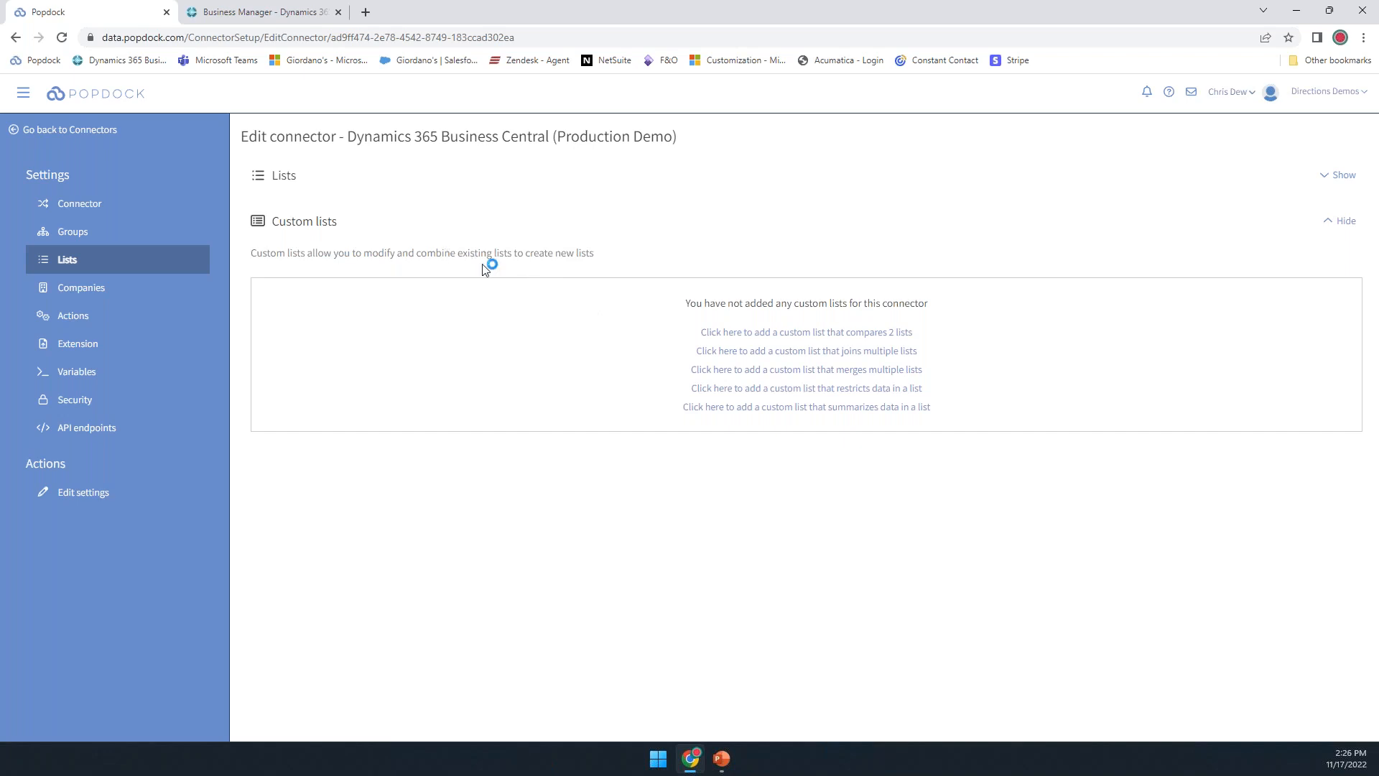
{"action": "left_click", "coordinate": [100, 351]}
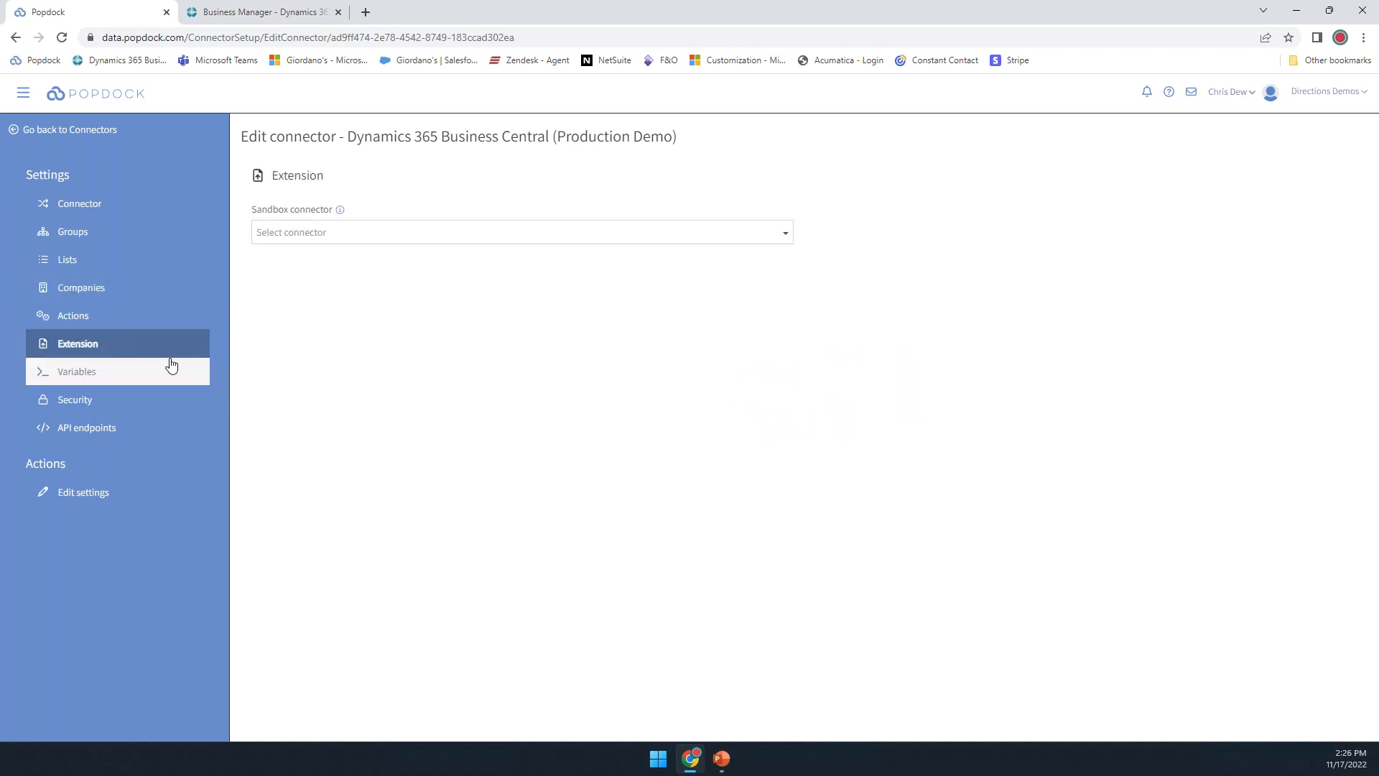
{"action": "left_click", "coordinate": [785, 237]}
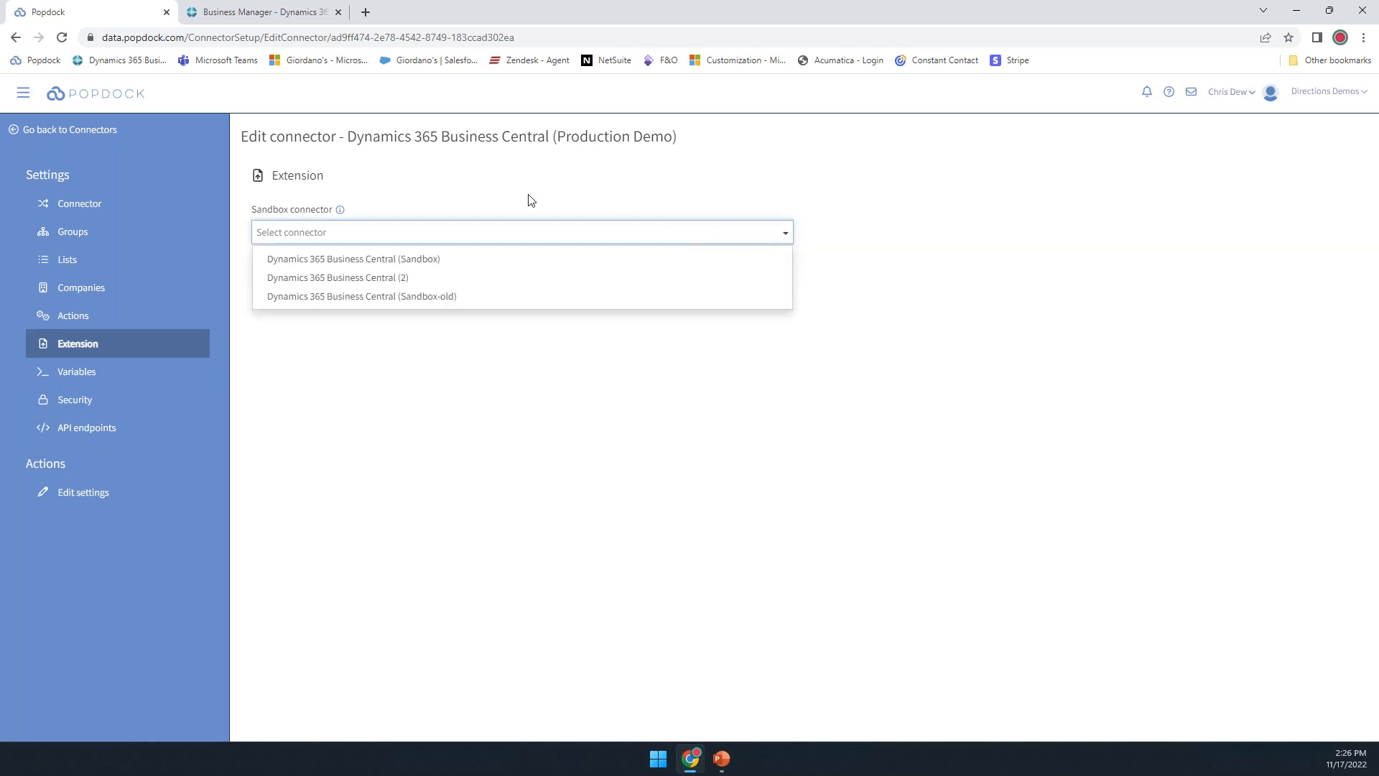
{"action": "left_click", "coordinate": [413, 263]}
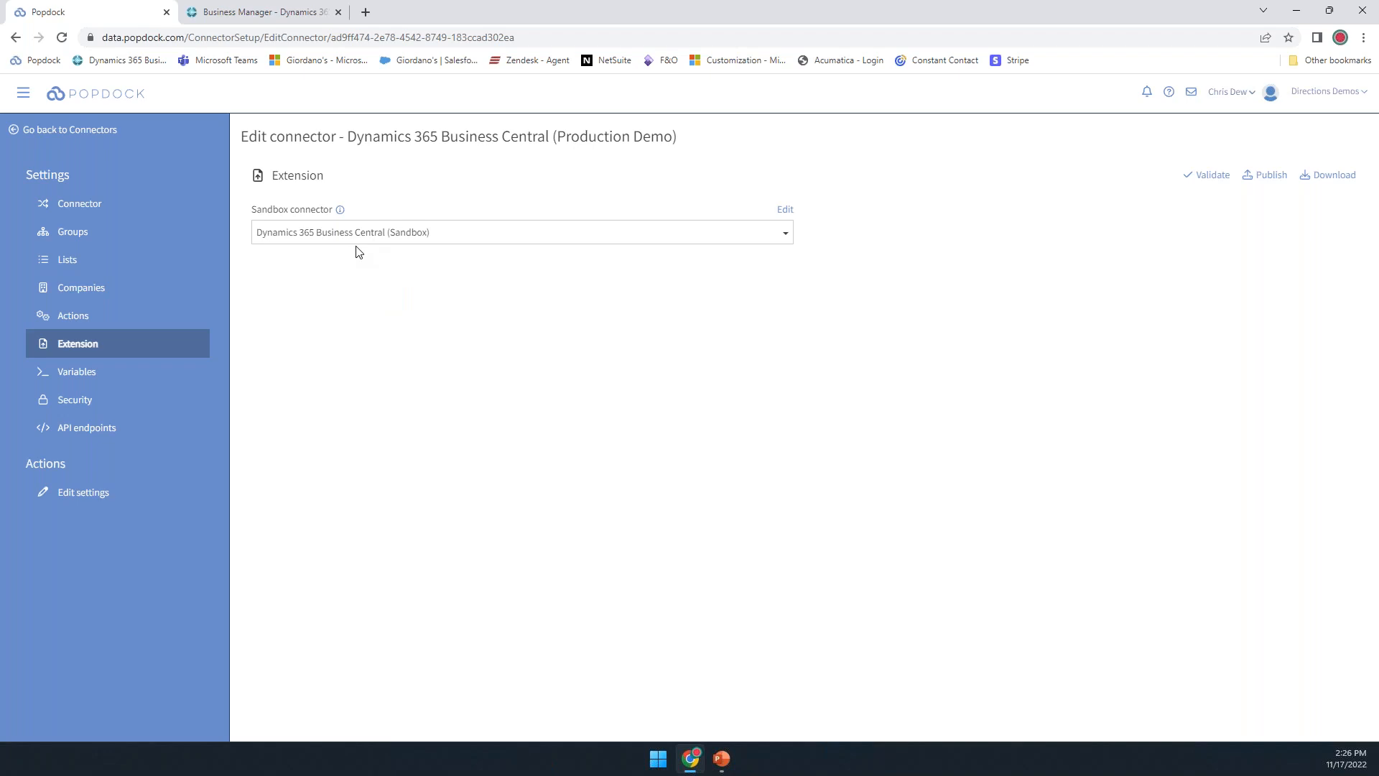
- Validate the Production Demo connector's extension and publish it
{"action": "left_click", "coordinate": [1209, 176]}
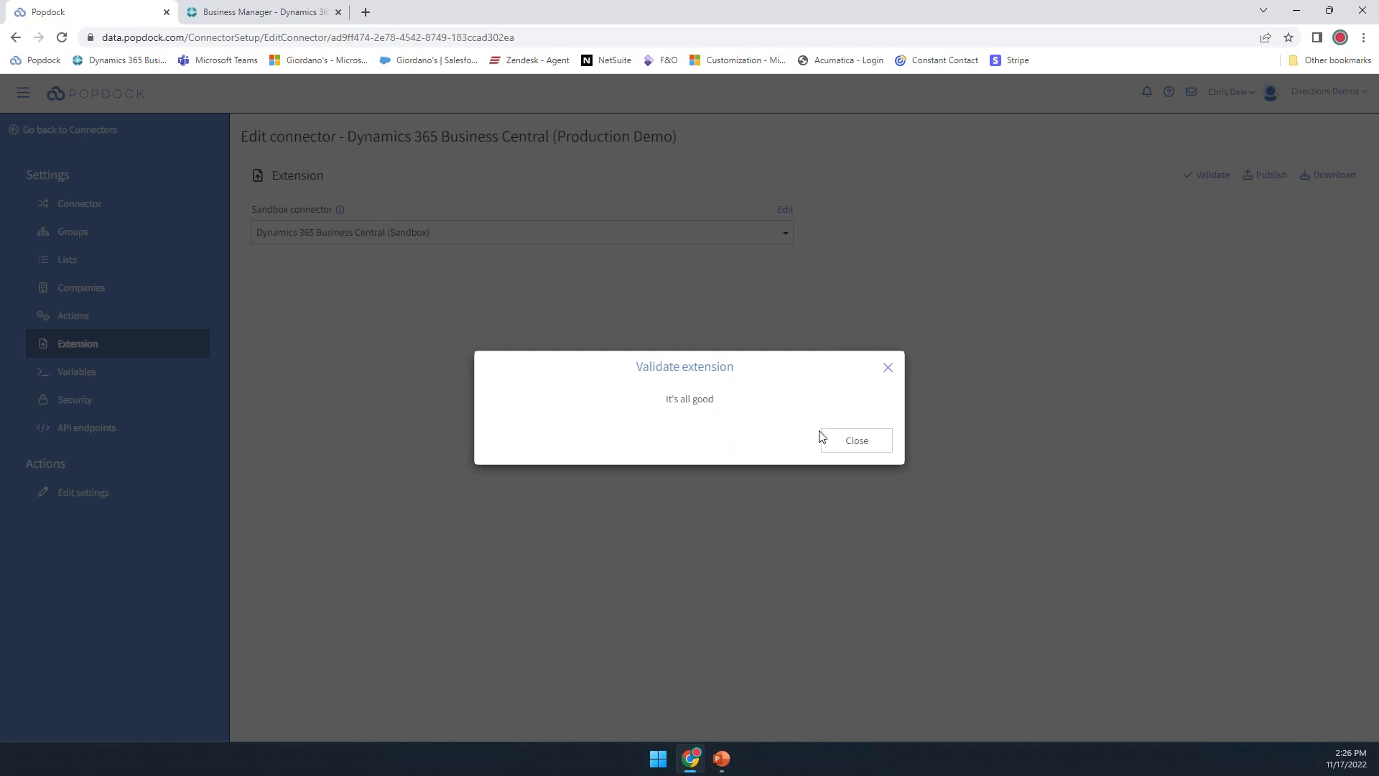
{"action": "left_click", "coordinate": [853, 445]}
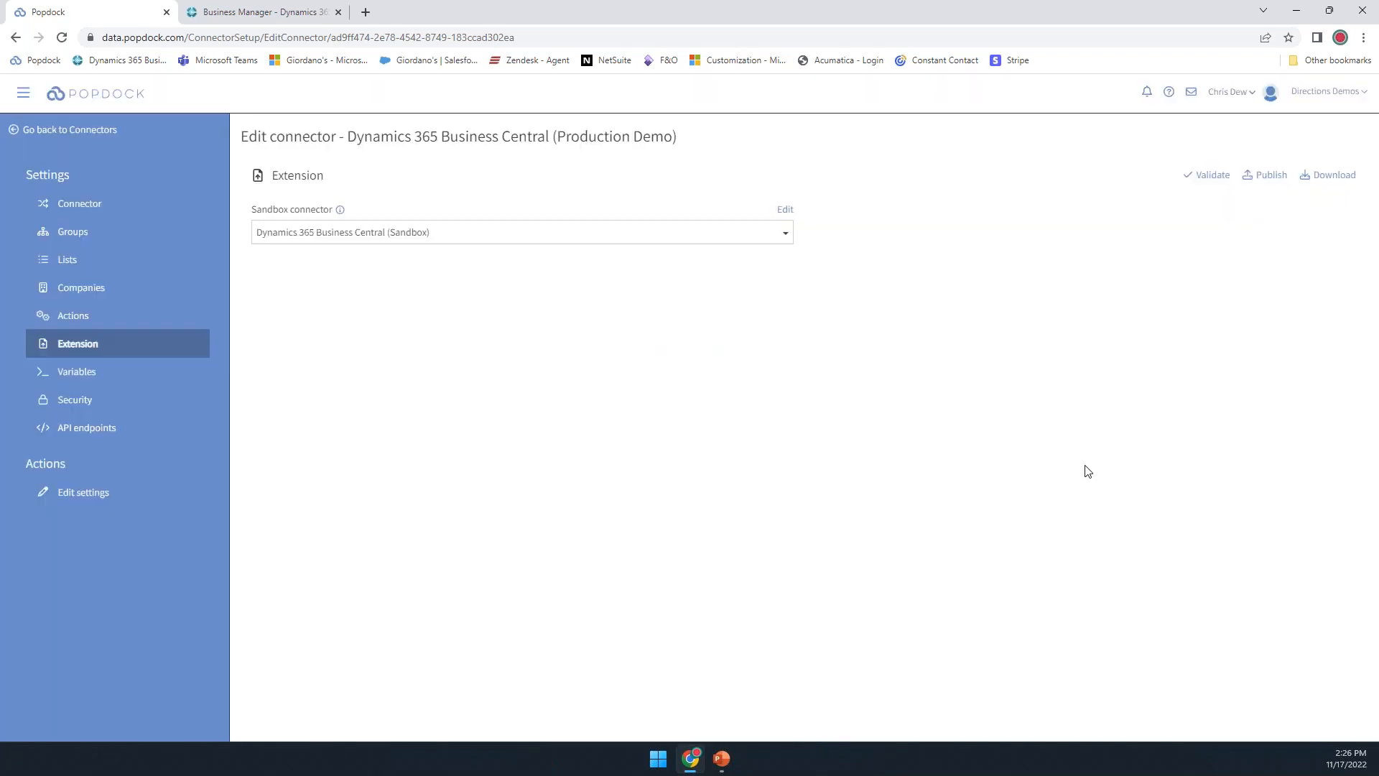
{"action": "left_click", "coordinate": [1268, 180]}
{"action": "left_click", "coordinate": [775, 435]}
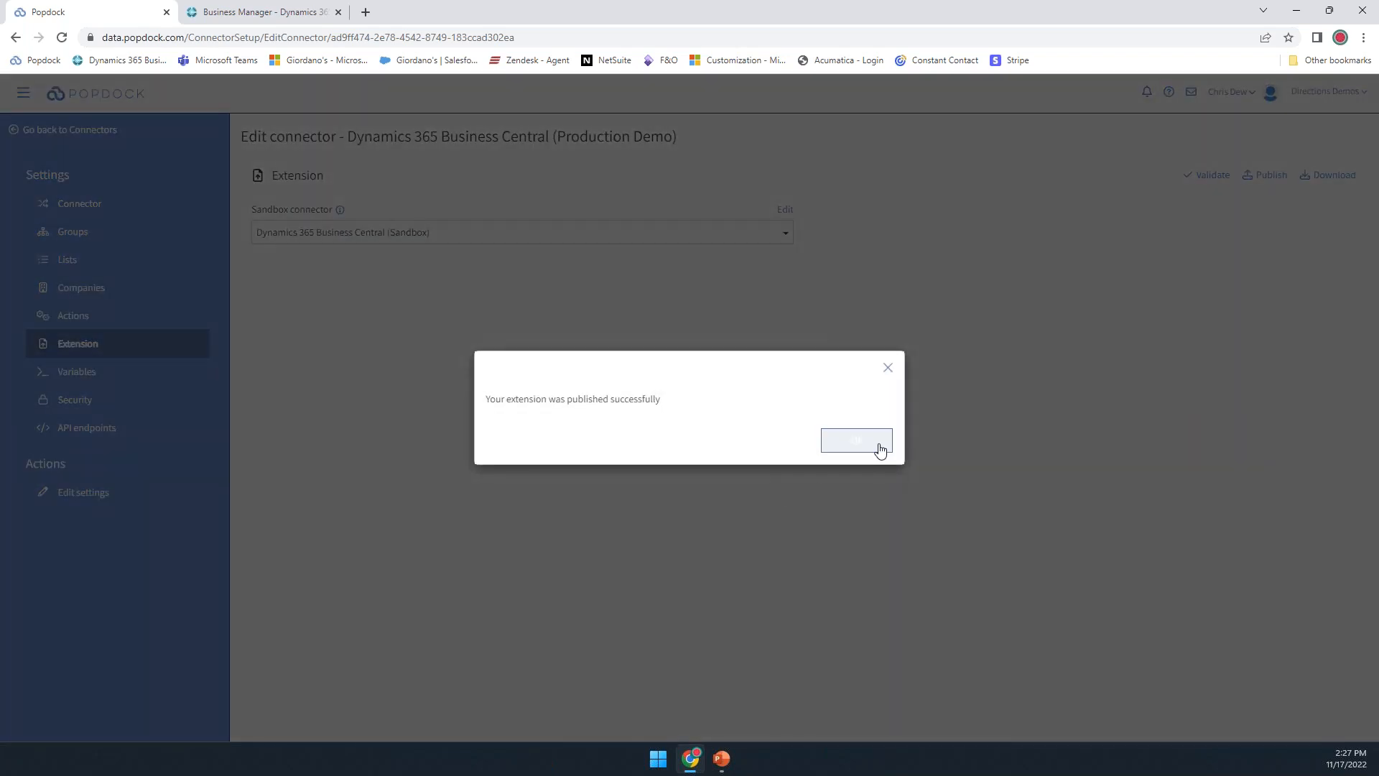
{"action": "left_click", "coordinate": [858, 442]}
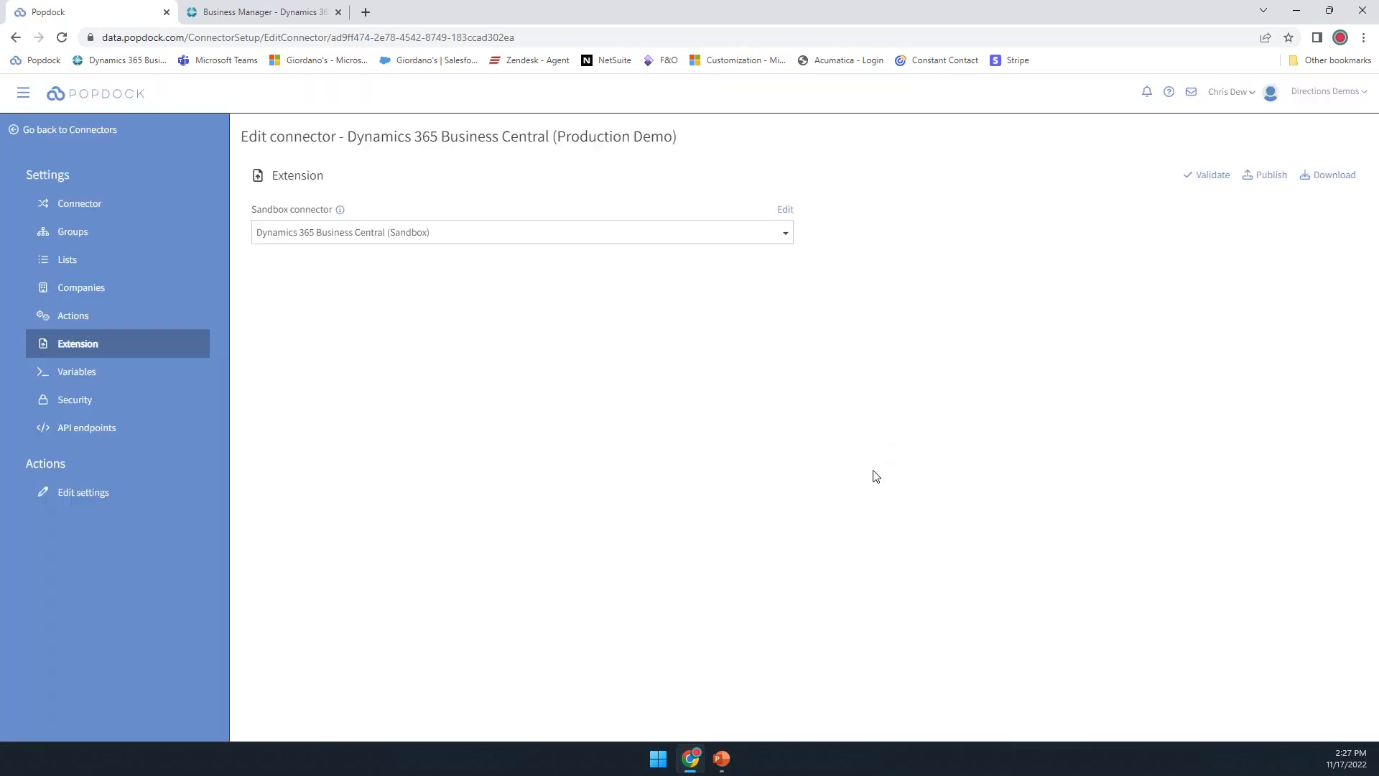
- From the home page, start a new tab found by connector, choosing Dynamics 365 Business Central (Production Demo) with the search term "pro"
{"action": "left_click", "coordinate": [115, 95]}
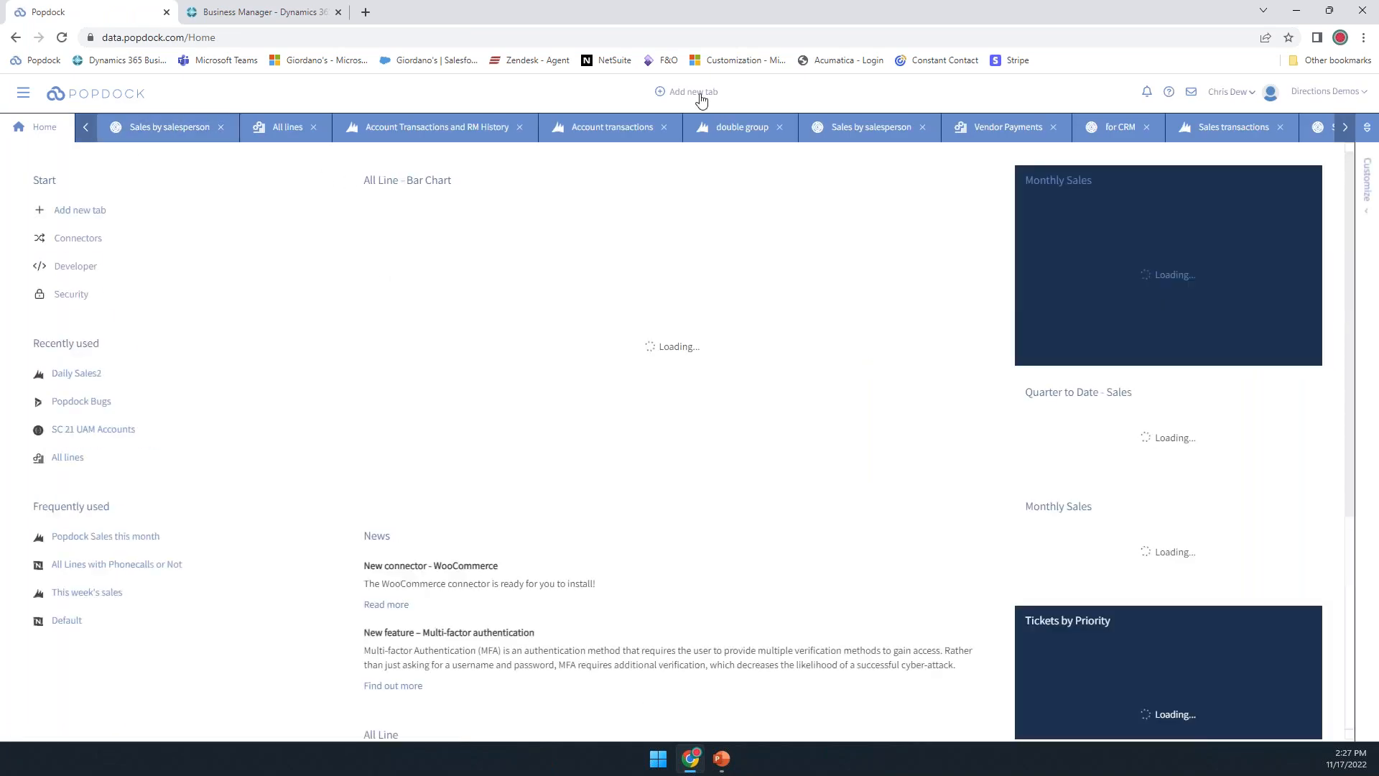
{"action": "left_click", "coordinate": [700, 97]}
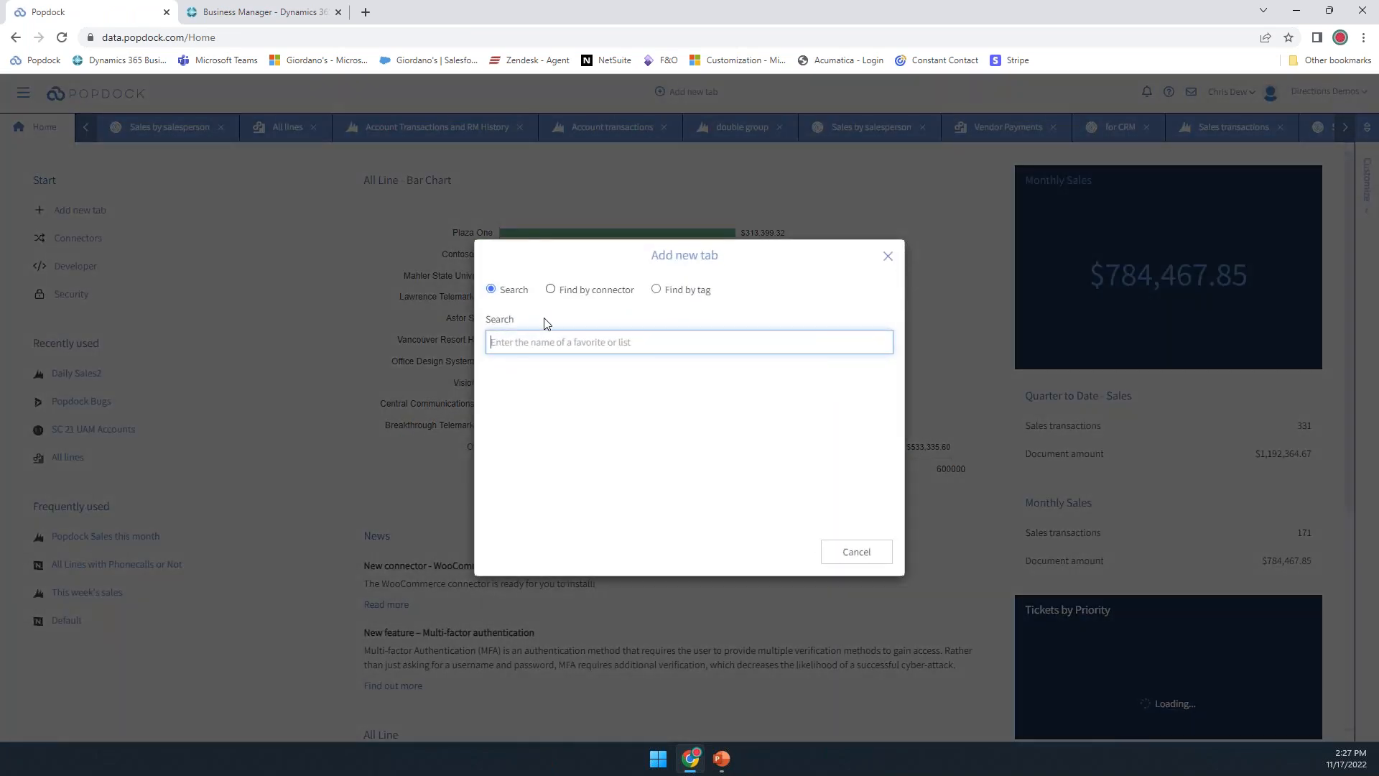
{"action": "left_click", "coordinate": [550, 311]}
{"action": "left_click", "coordinate": [526, 365]}
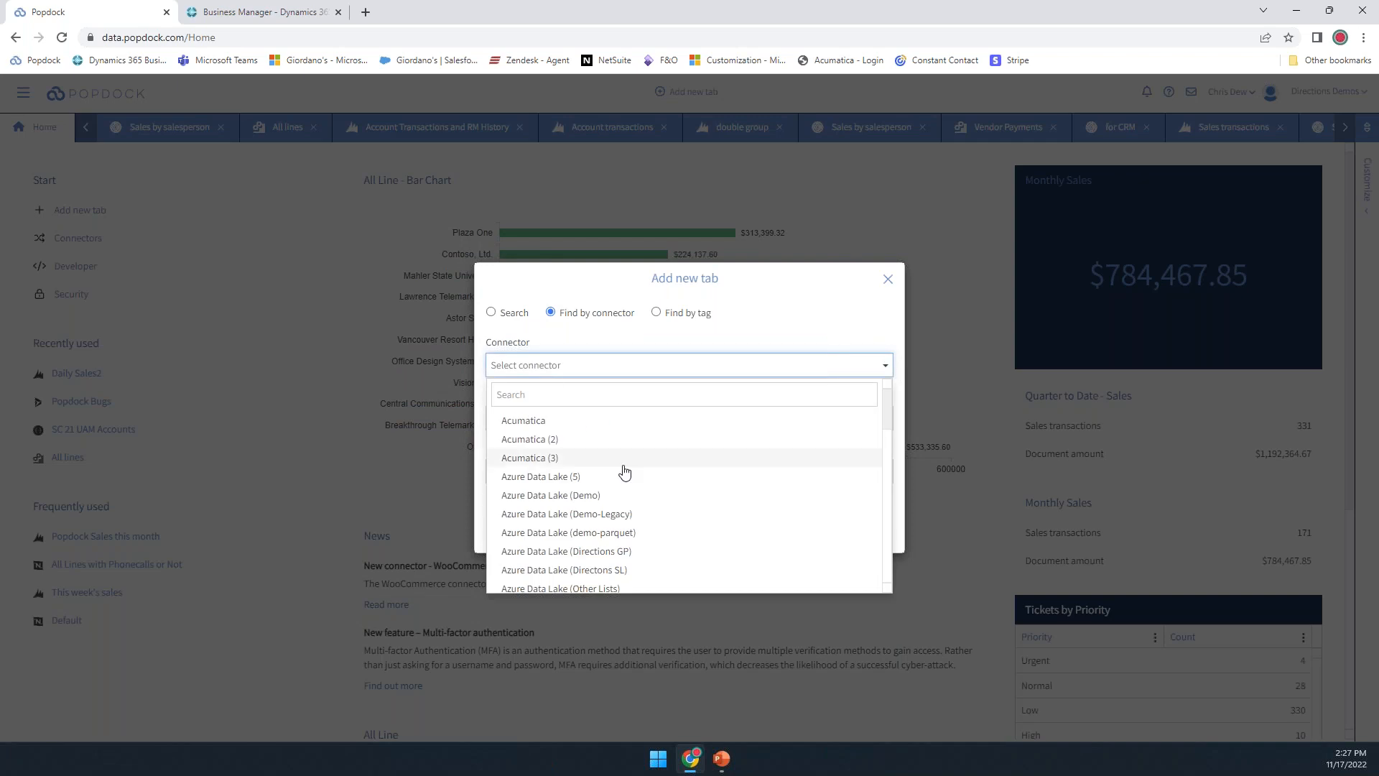
{"action": "left_click", "coordinate": [620, 384]}
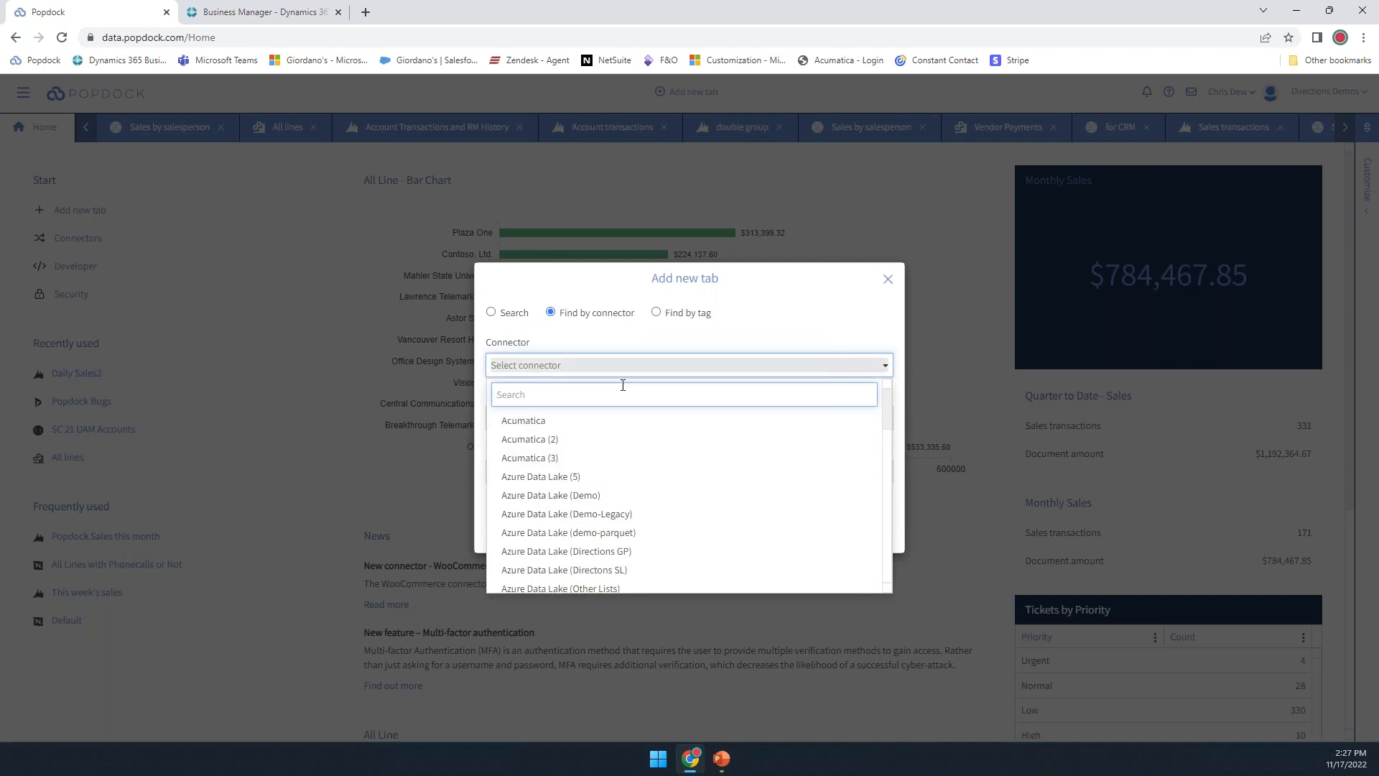
{"action": "type", "text": "pro"}
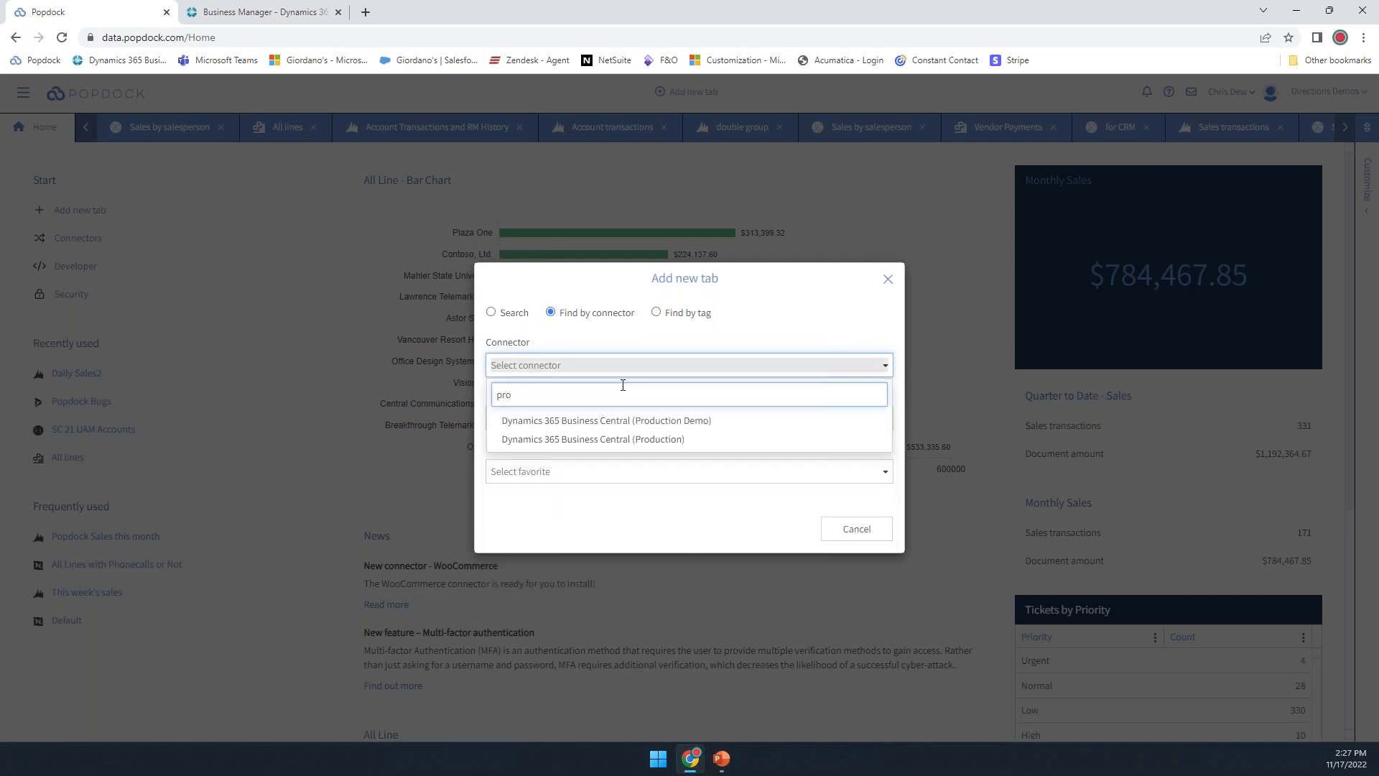
{"action": "left_click", "coordinate": [644, 420]}
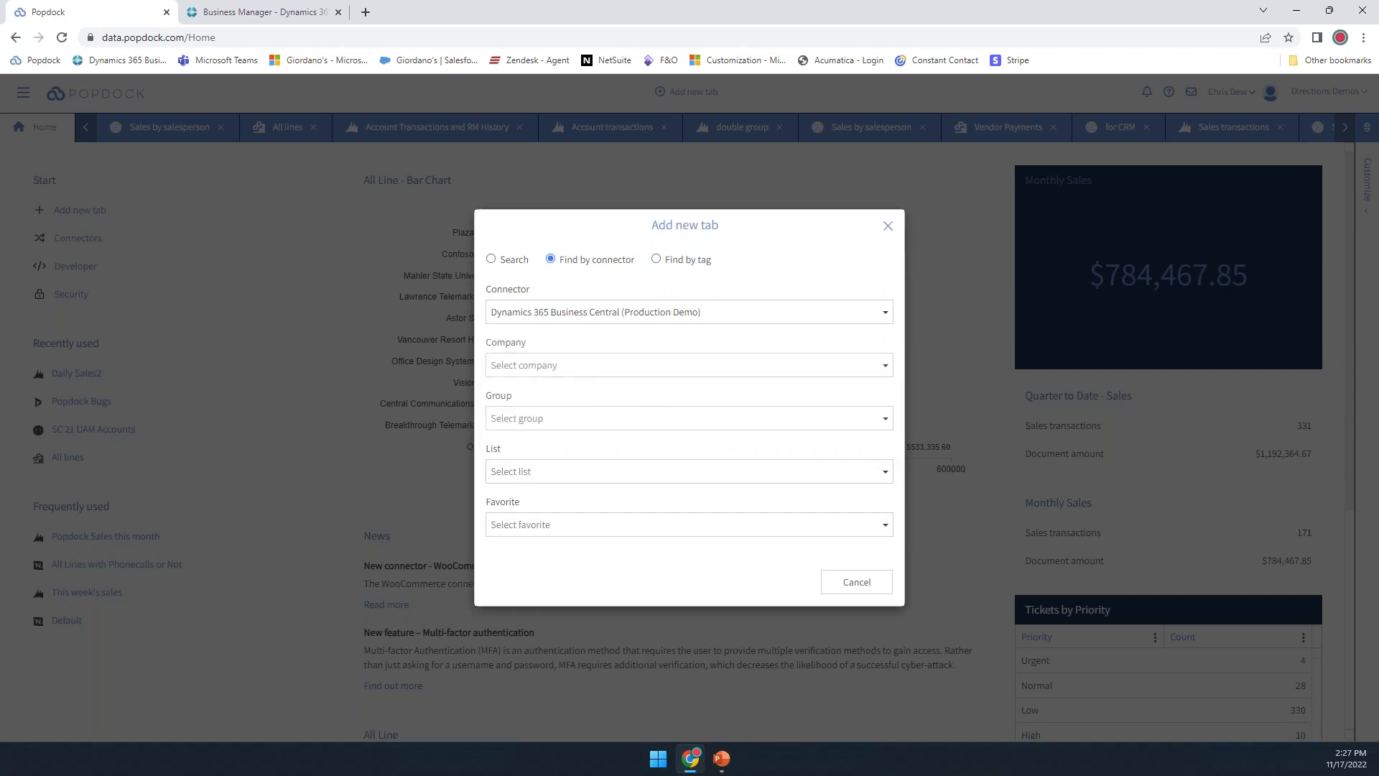
- Choose company CRONUS USA, Inc., group Sales and list Sales by salesperson, and open the list in the new tab
{"action": "left_click", "coordinate": [557, 429]}
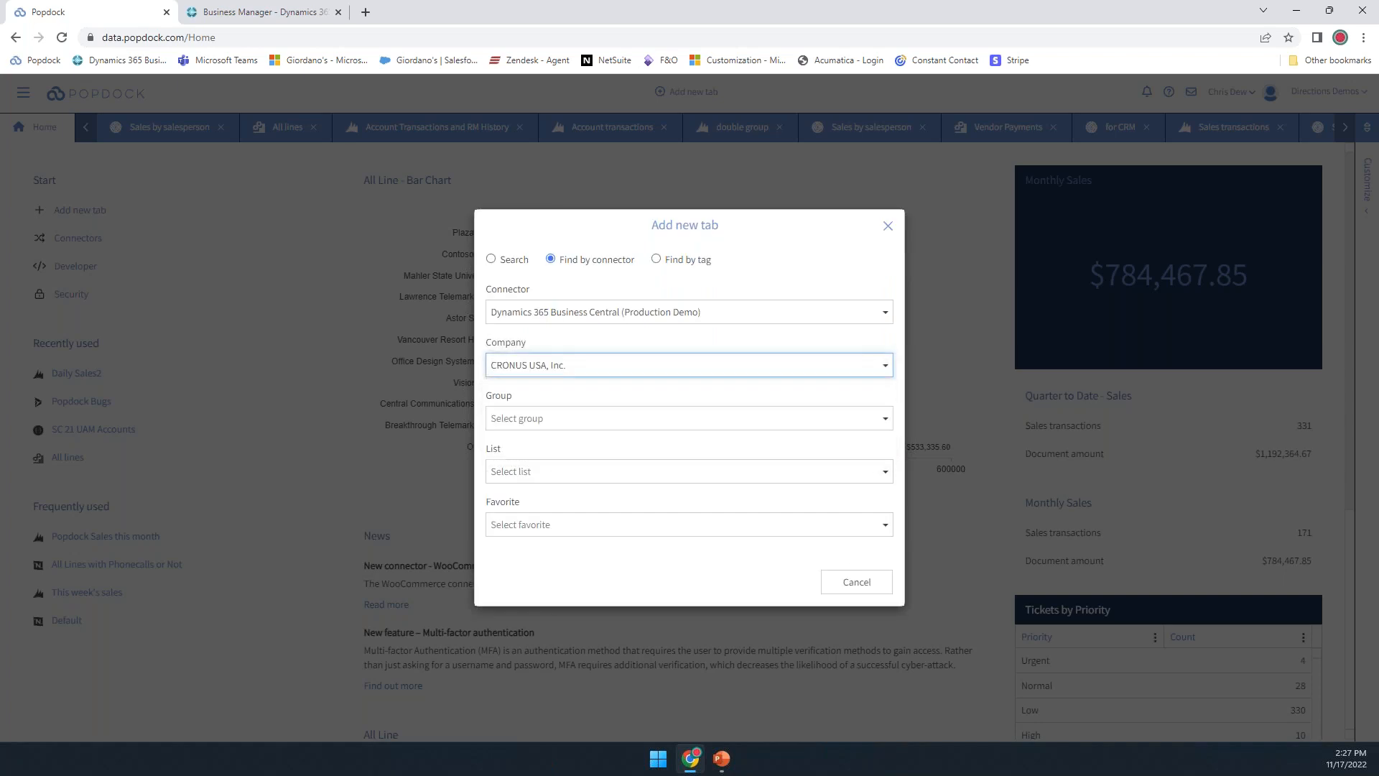
{"action": "left_click", "coordinate": [568, 424]}
{"action": "left_click", "coordinate": [516, 579]}
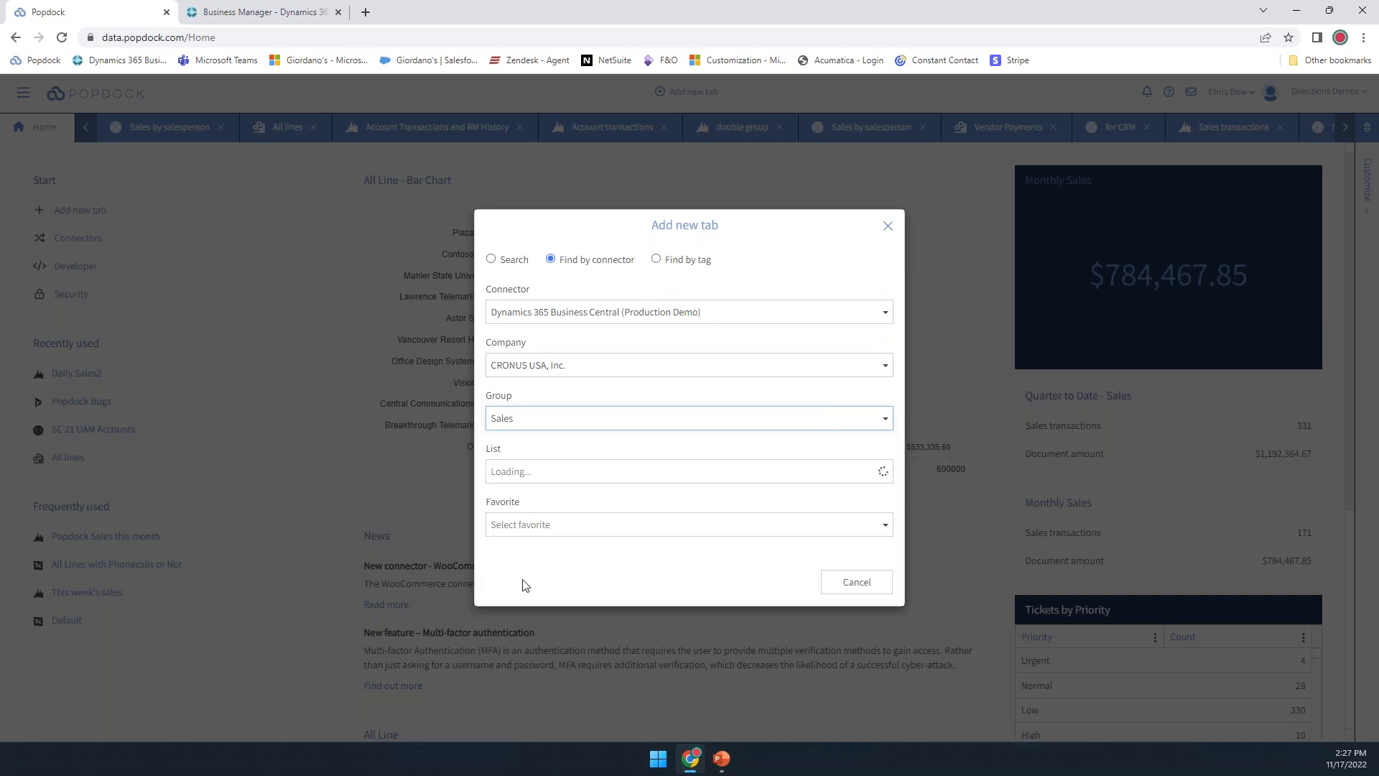
{"action": "left_click", "coordinate": [533, 480]}
{"action": "scroll", "coordinate": [617, 616], "scroll_direction": "down", "scroll_amount": 1}
{"action": "scroll", "coordinate": [618, 616], "scroll_direction": "down", "scroll_amount": 2}
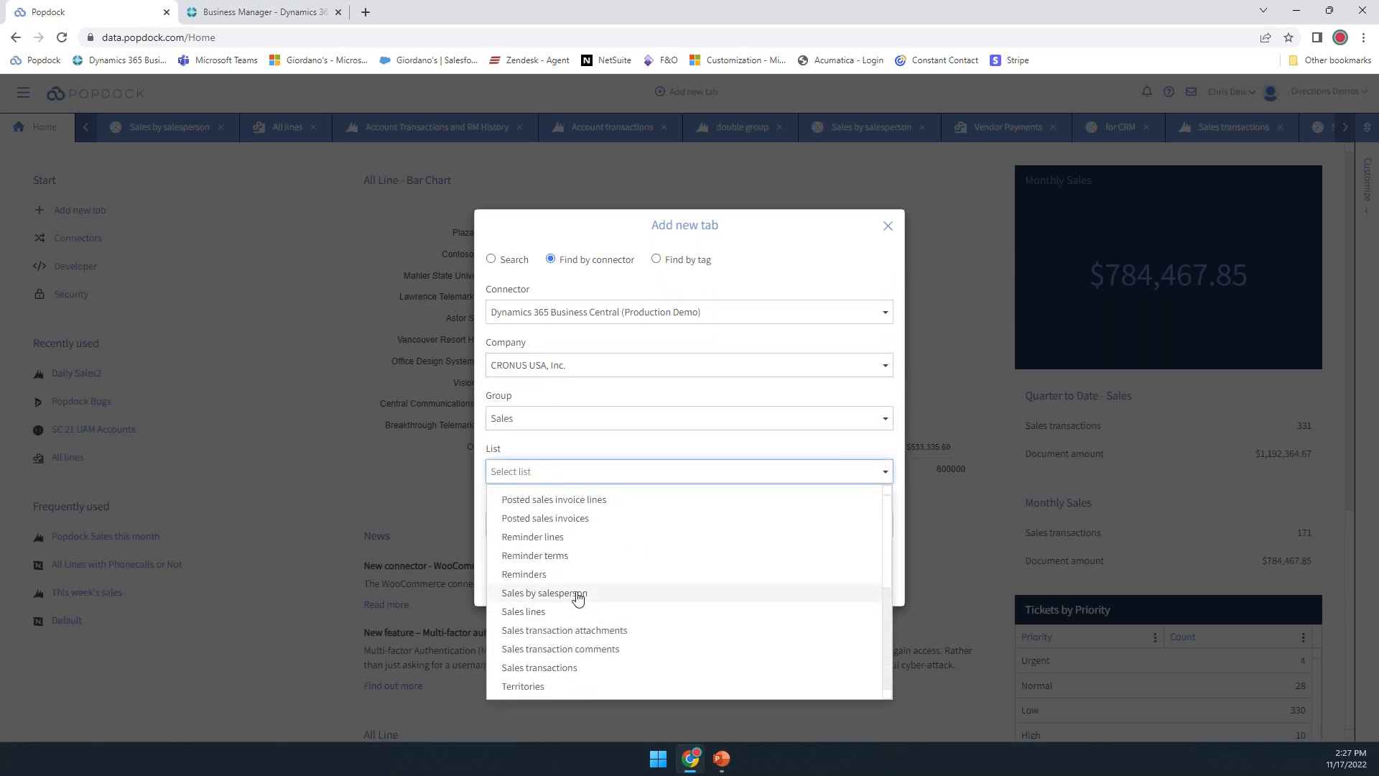
{"action": "left_click", "coordinate": [579, 599]}
{"action": "left_click", "coordinate": [790, 580]}
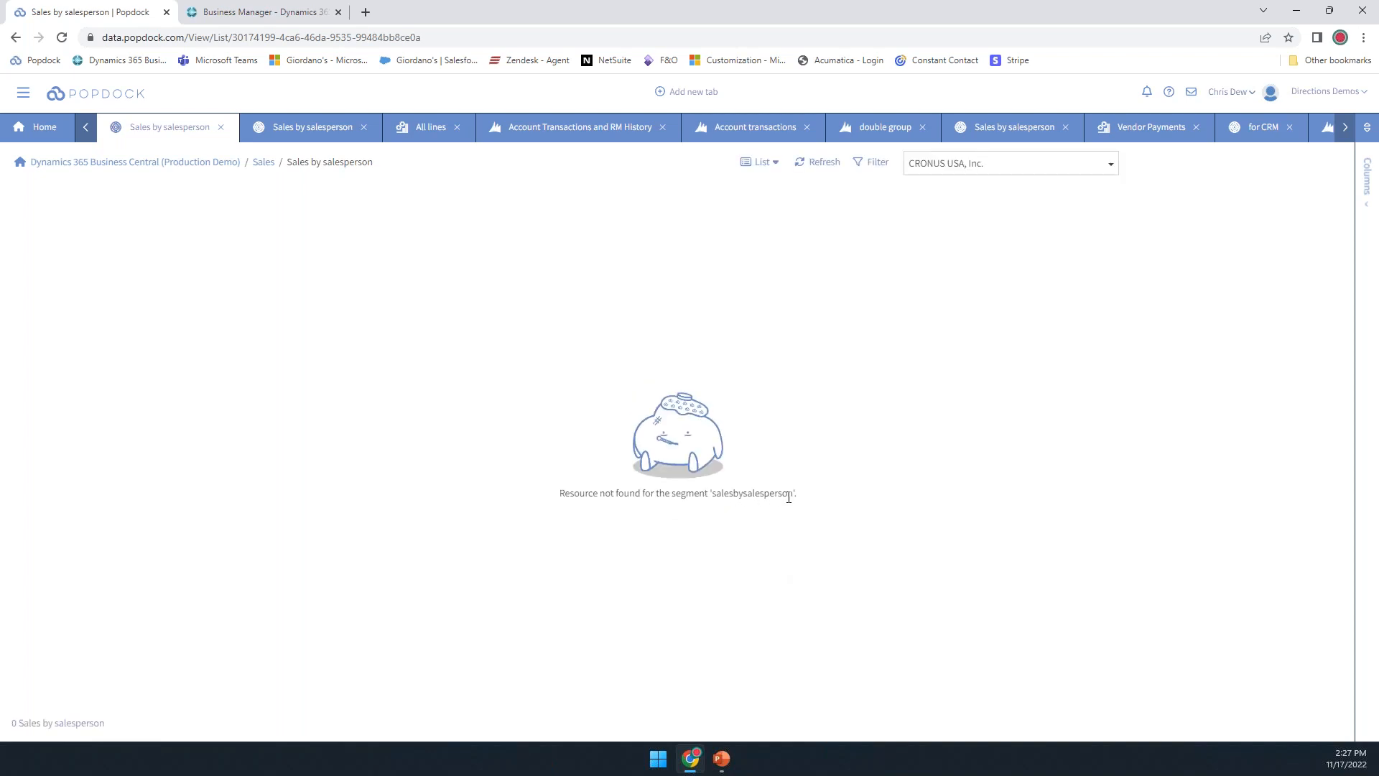
{"action": "left_click_drag", "start_coordinate": [793, 492], "coordinate": [714, 496]}
- Switch to the sandbox's Sales by salesperson tab and examine its Customer Group, Business Group and Department dimension columns
{"action": "left_click", "coordinate": [306, 134]}
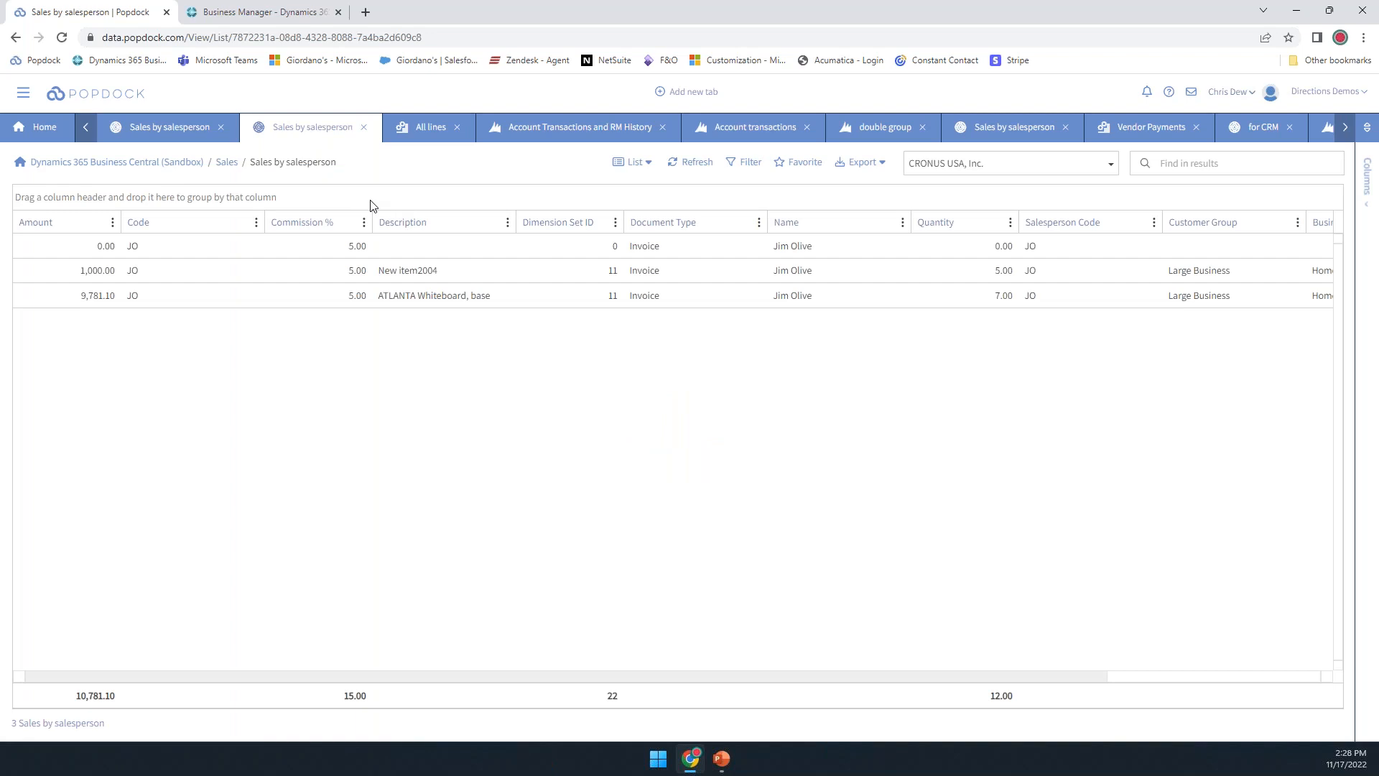
{"action": "left_click", "coordinate": [1054, 679]}
{"action": "left_click_drag", "start_coordinate": [1052, 679], "coordinate": [1231, 692]}
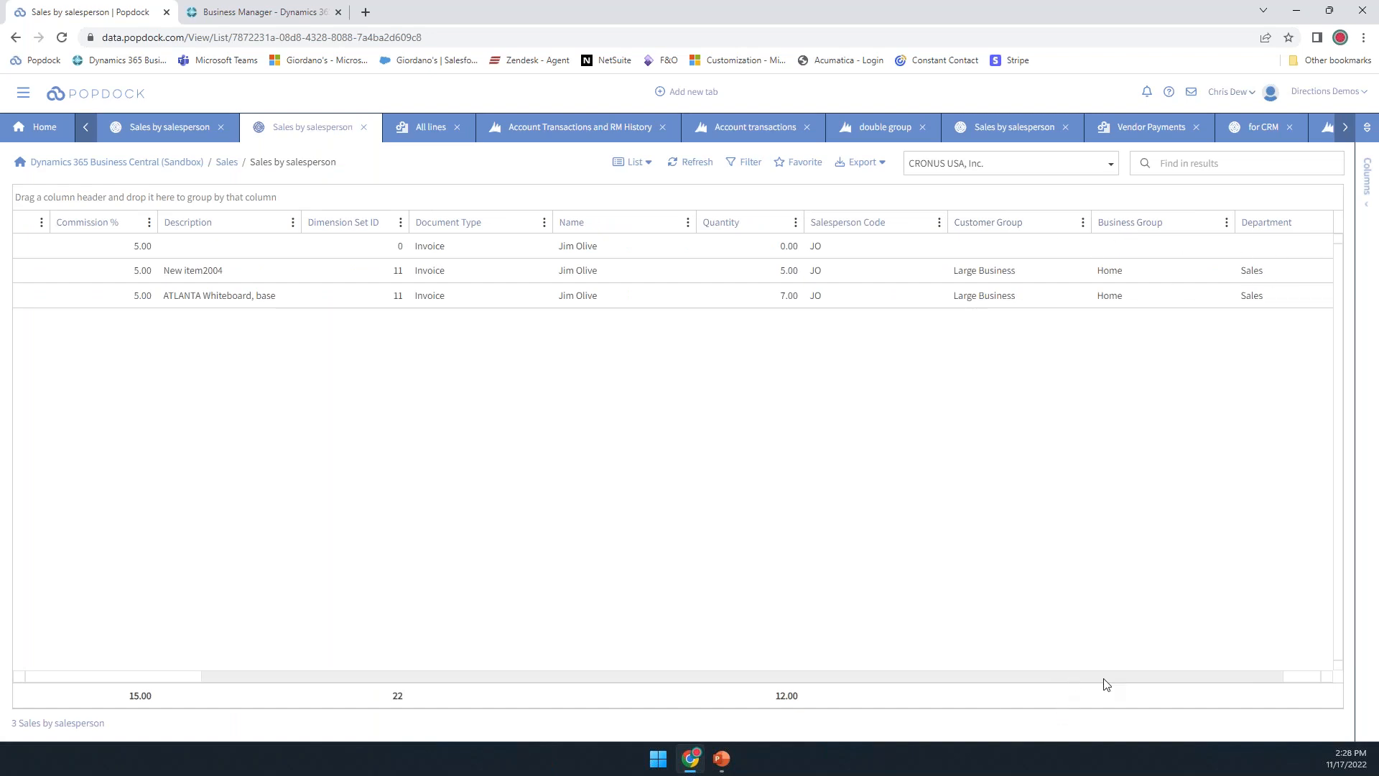
{"action": "left_click_drag", "start_coordinate": [1071, 683], "coordinate": [1164, 682]}
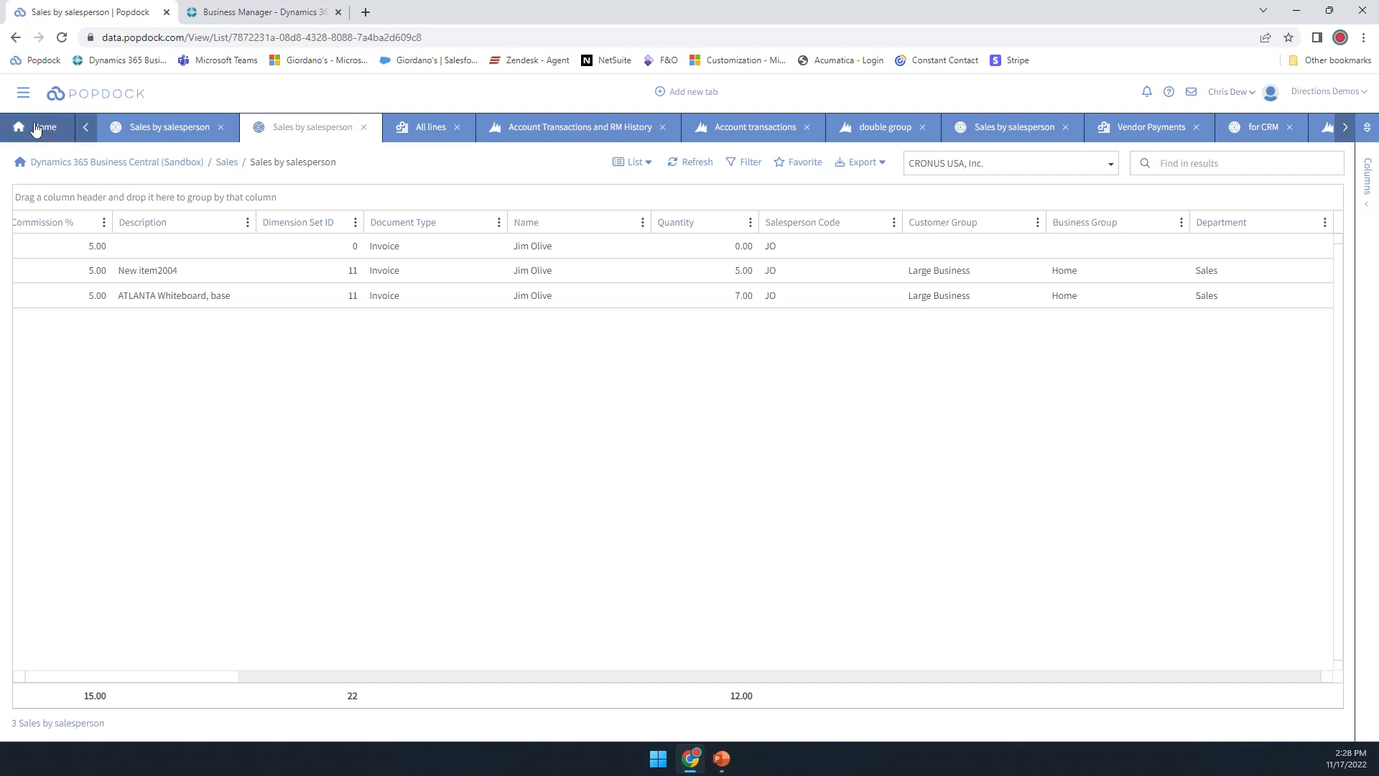
- Add an API endpoint named QueryBuilder in the Developer area
{"action": "left_click", "coordinate": [23, 95]}
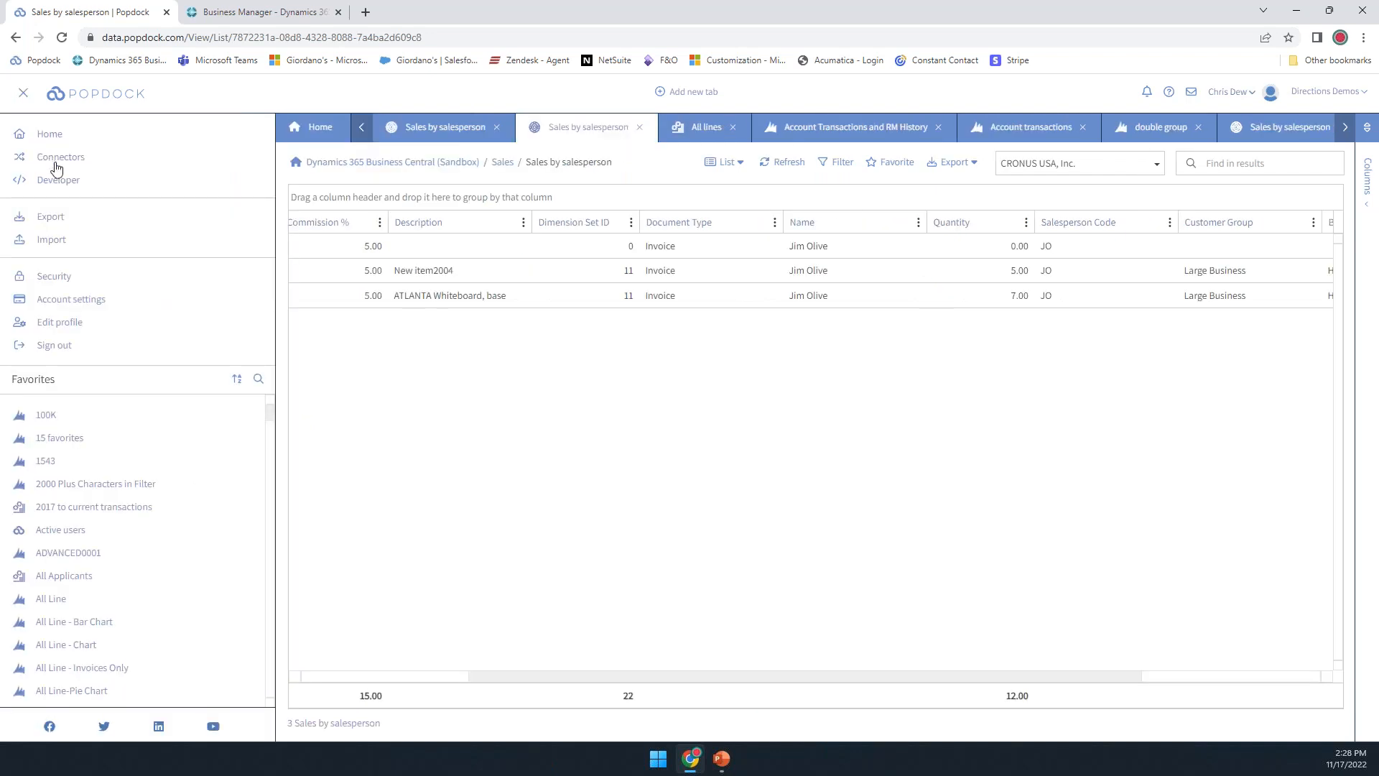
{"action": "left_click", "coordinate": [59, 181]}
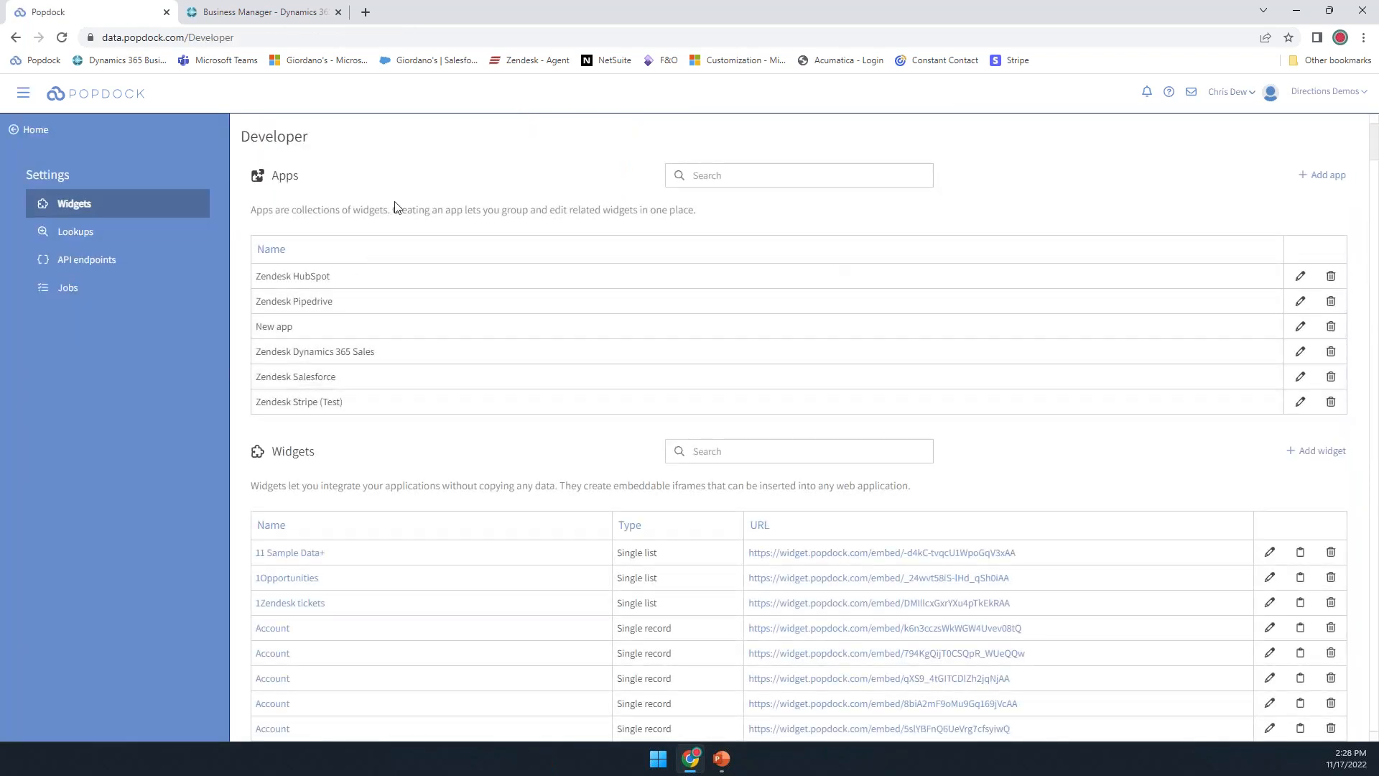
{"action": "left_click", "coordinate": [87, 273]}
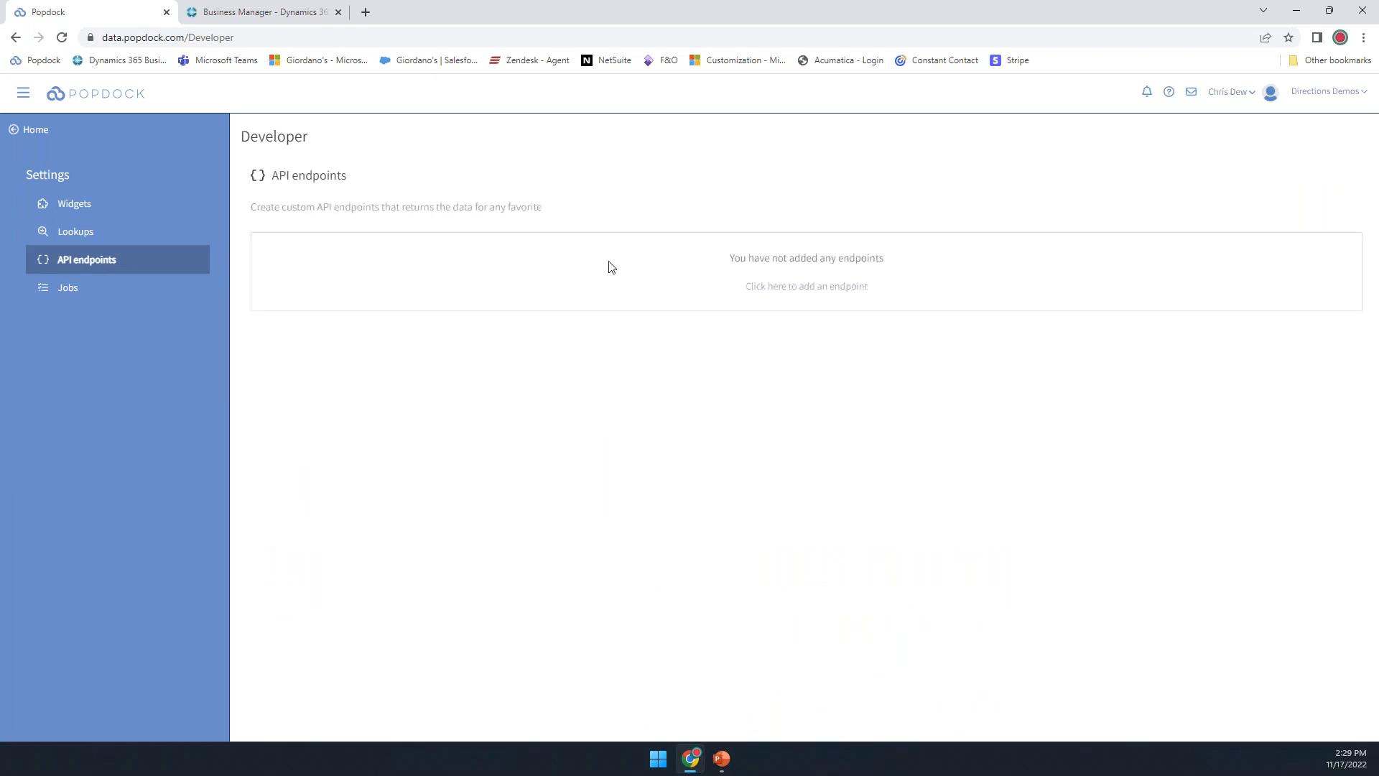
{"action": "left_click", "coordinate": [854, 288]}
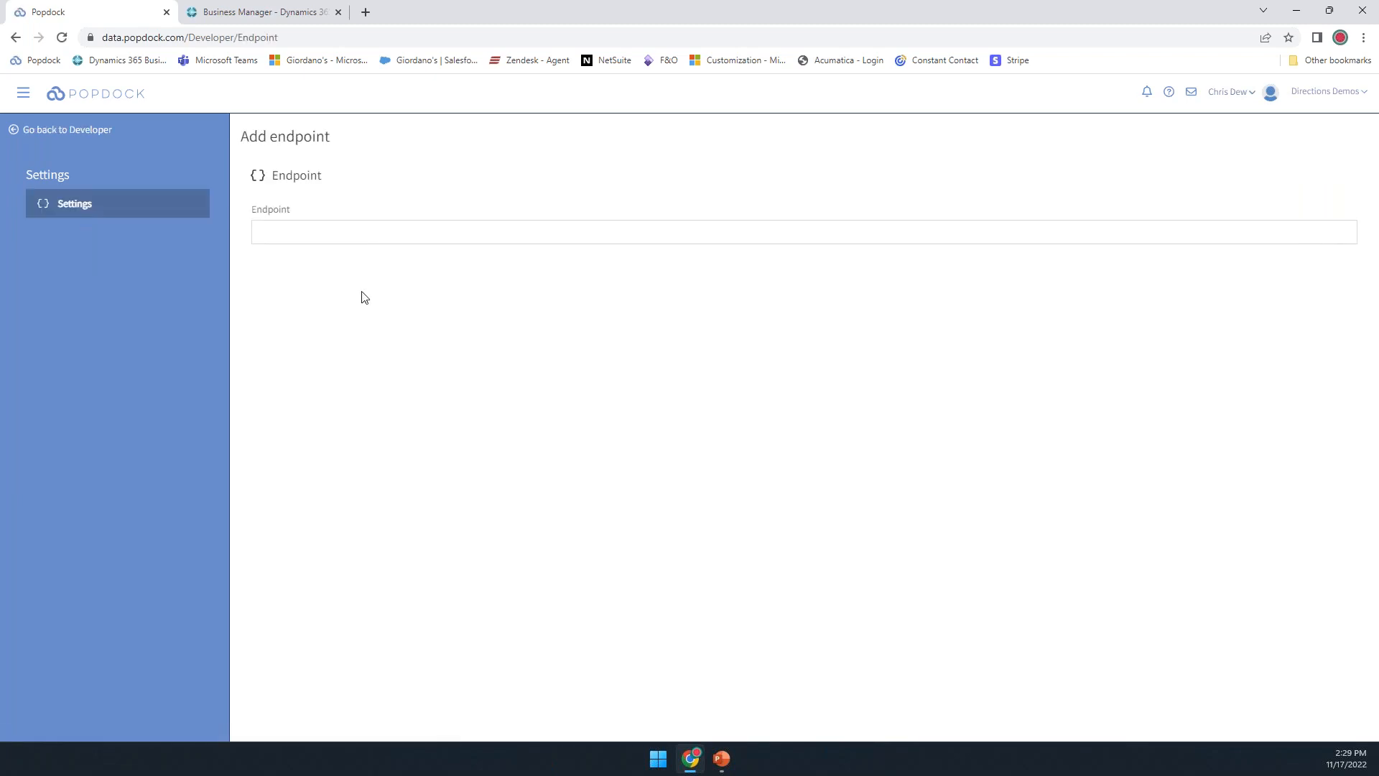
{"action": "left_click", "coordinate": [476, 232]}
{"action": "type", "text": "QueryBuilder"}
{"action": "key", "text": "Return"}
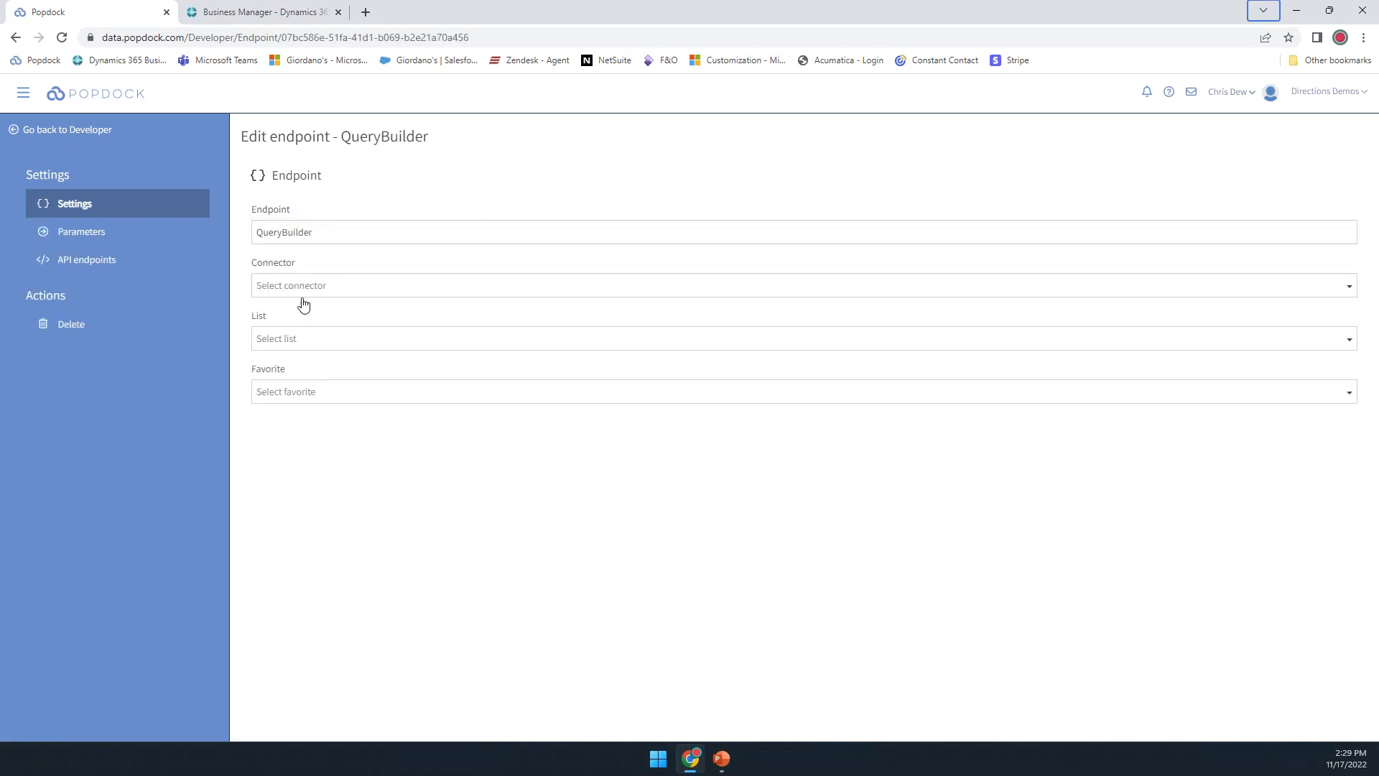
- Set the endpoint's connector to Dynamics 365 Business Central (Sandbox) and its company to CRONUS USA, Inc
{"action": "left_click", "coordinate": [313, 287]}
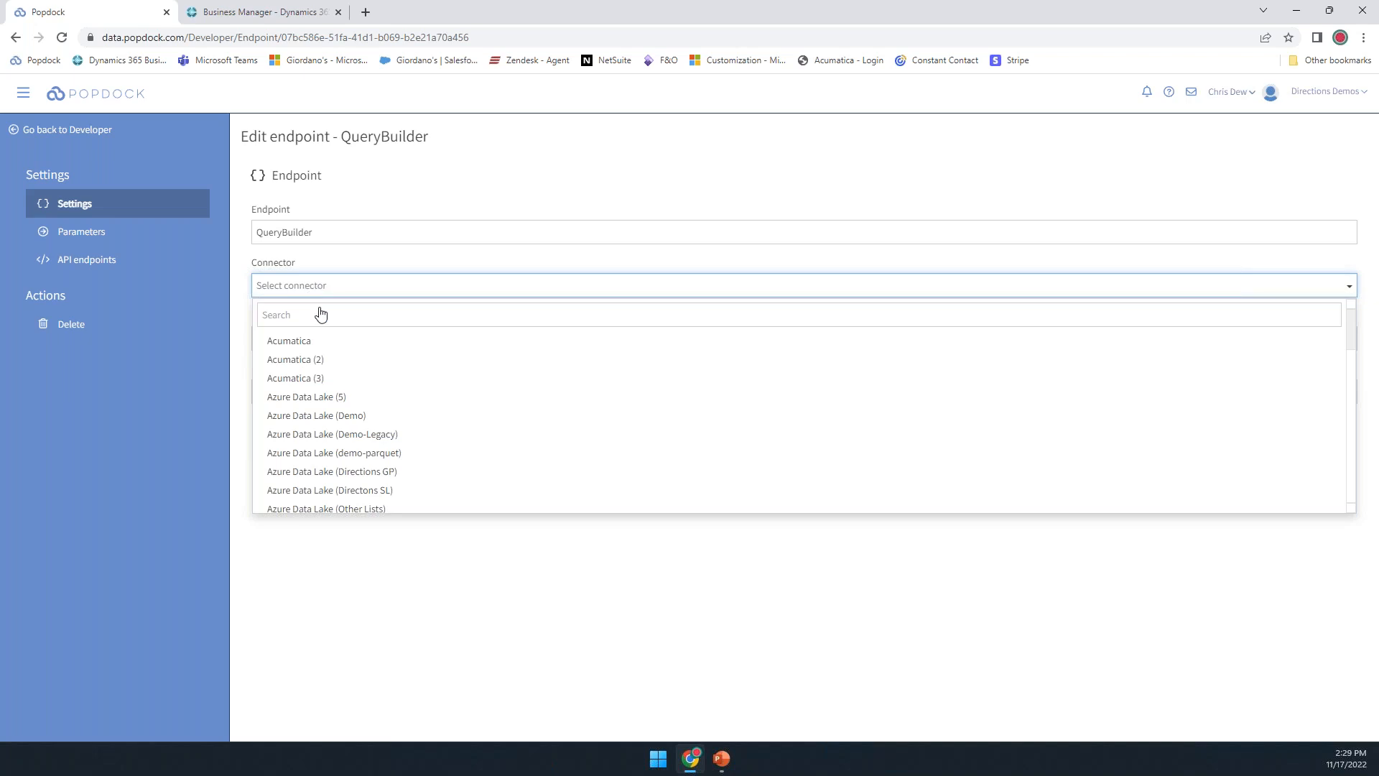
{"action": "scroll", "coordinate": [387, 359], "scroll_direction": "down", "scroll_amount": 5}
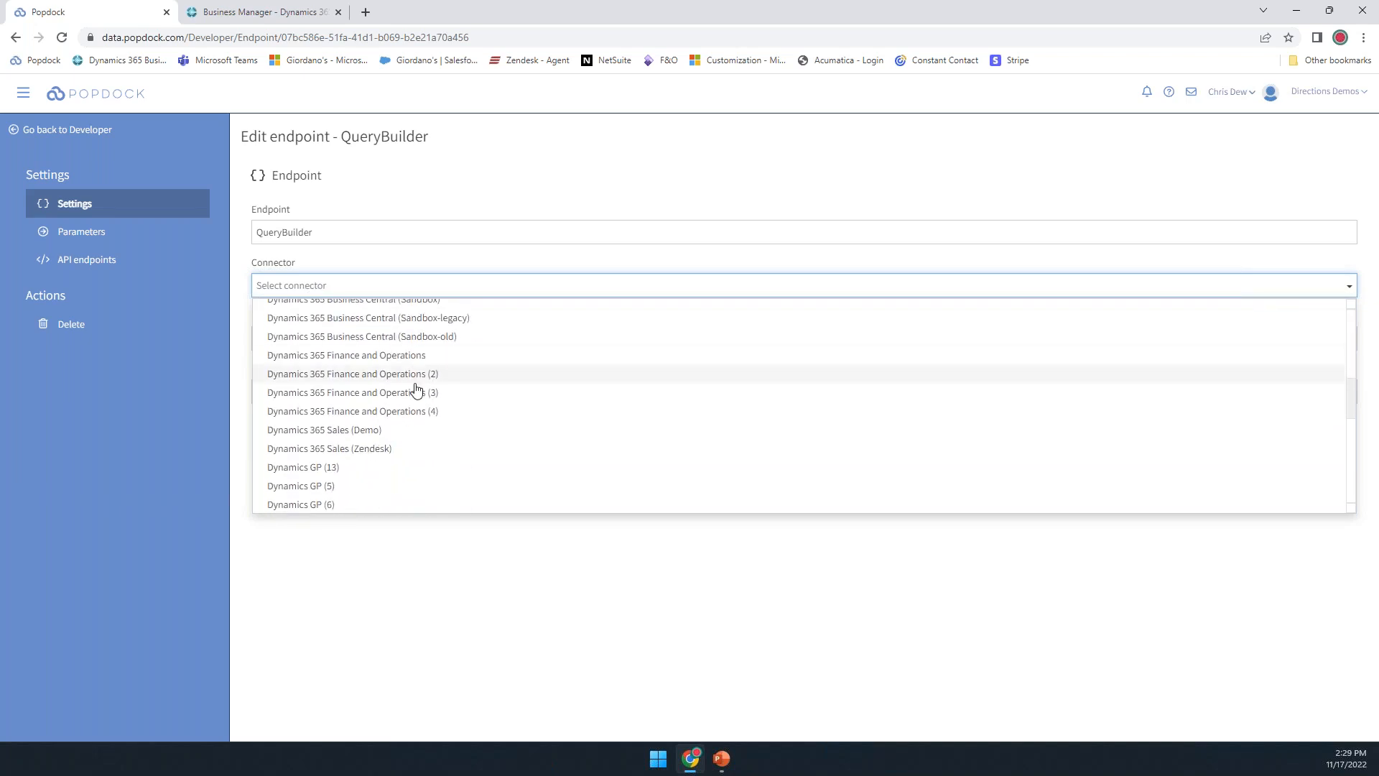
{"action": "scroll", "coordinate": [438, 363], "scroll_direction": "up", "scroll_amount": 1}
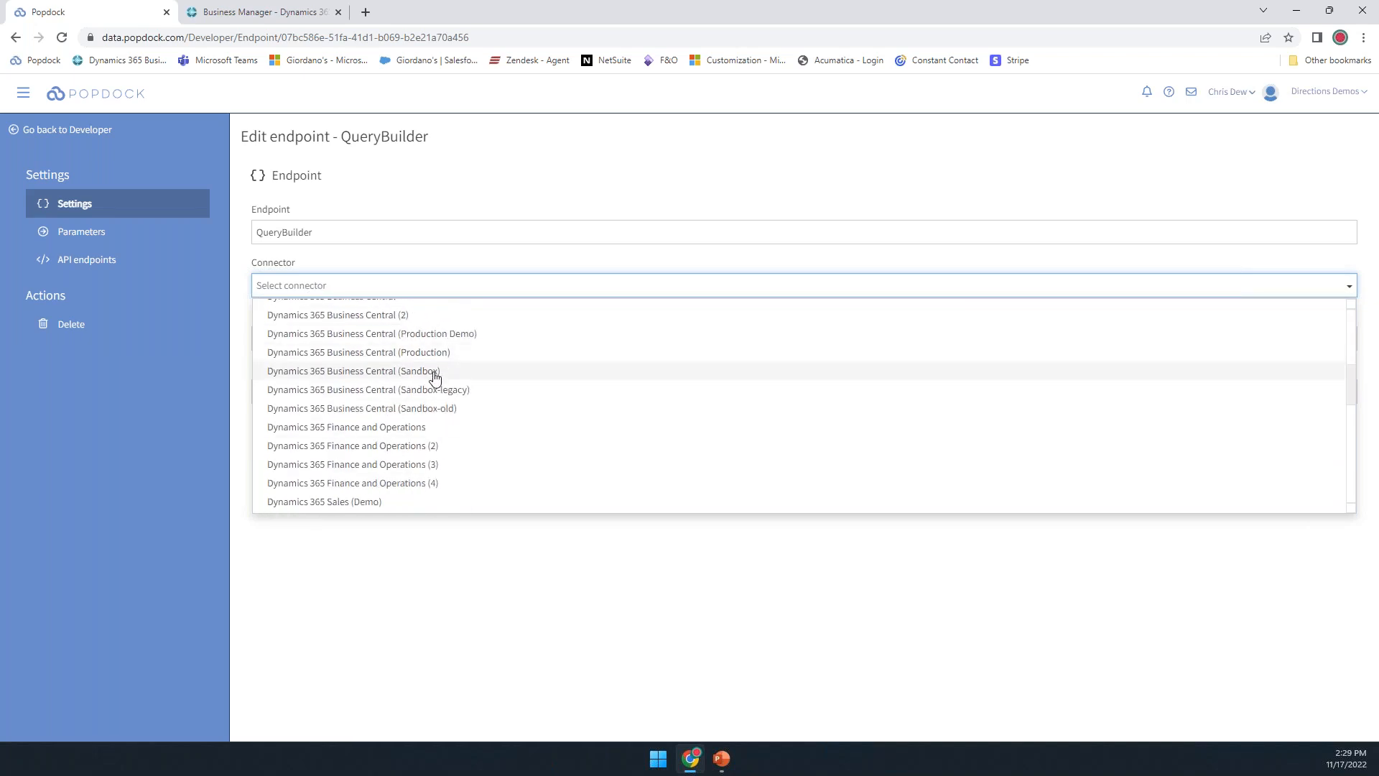
{"action": "left_click", "coordinate": [439, 372]}
{"action": "left_click", "coordinate": [313, 344]}
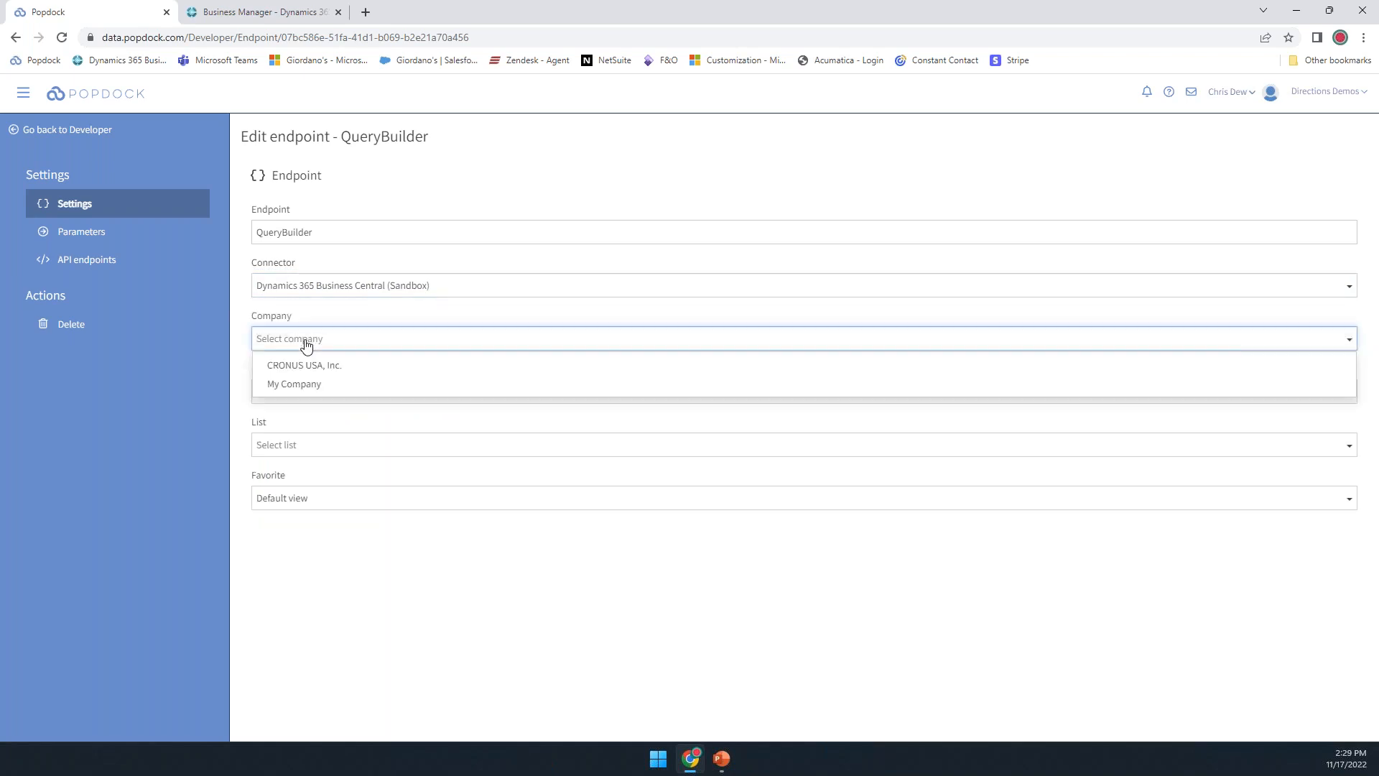
{"action": "left_click", "coordinate": [314, 362]}
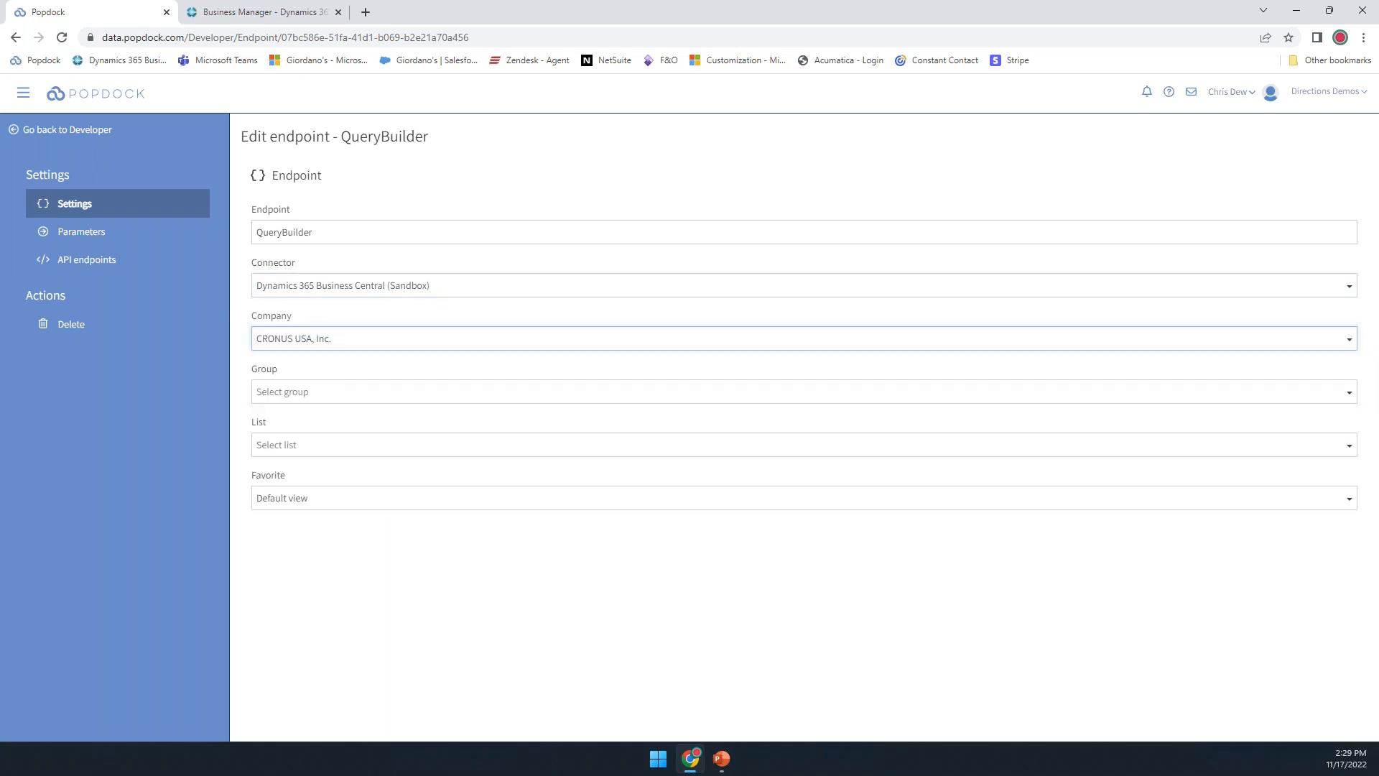
- Set the endpoint's group to Sales and its list to Sales by salesperson
{"action": "left_click", "coordinate": [280, 395]}
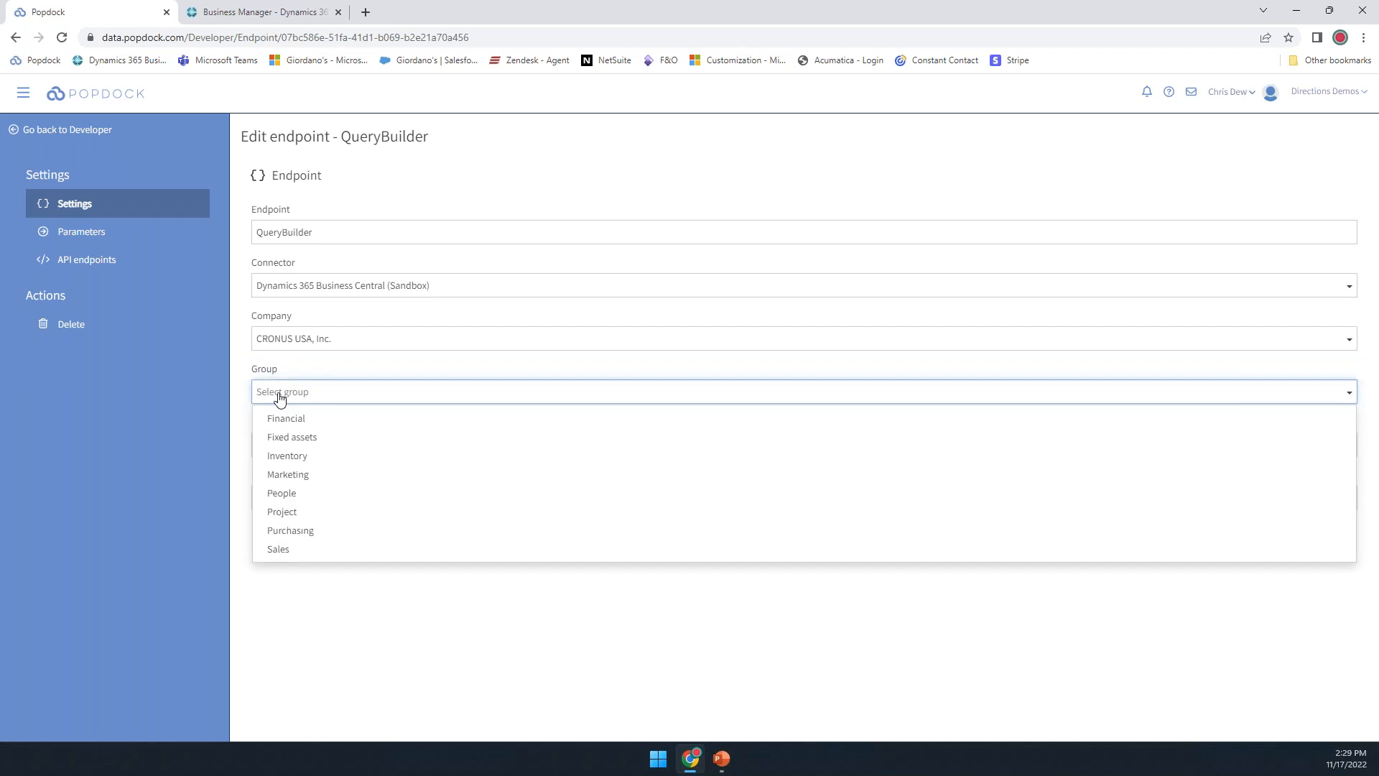
{"action": "left_click", "coordinate": [280, 550]}
{"action": "left_click", "coordinate": [290, 444]}
{"action": "scroll", "coordinate": [320, 553], "scroll_direction": "down", "scroll_amount": 5}
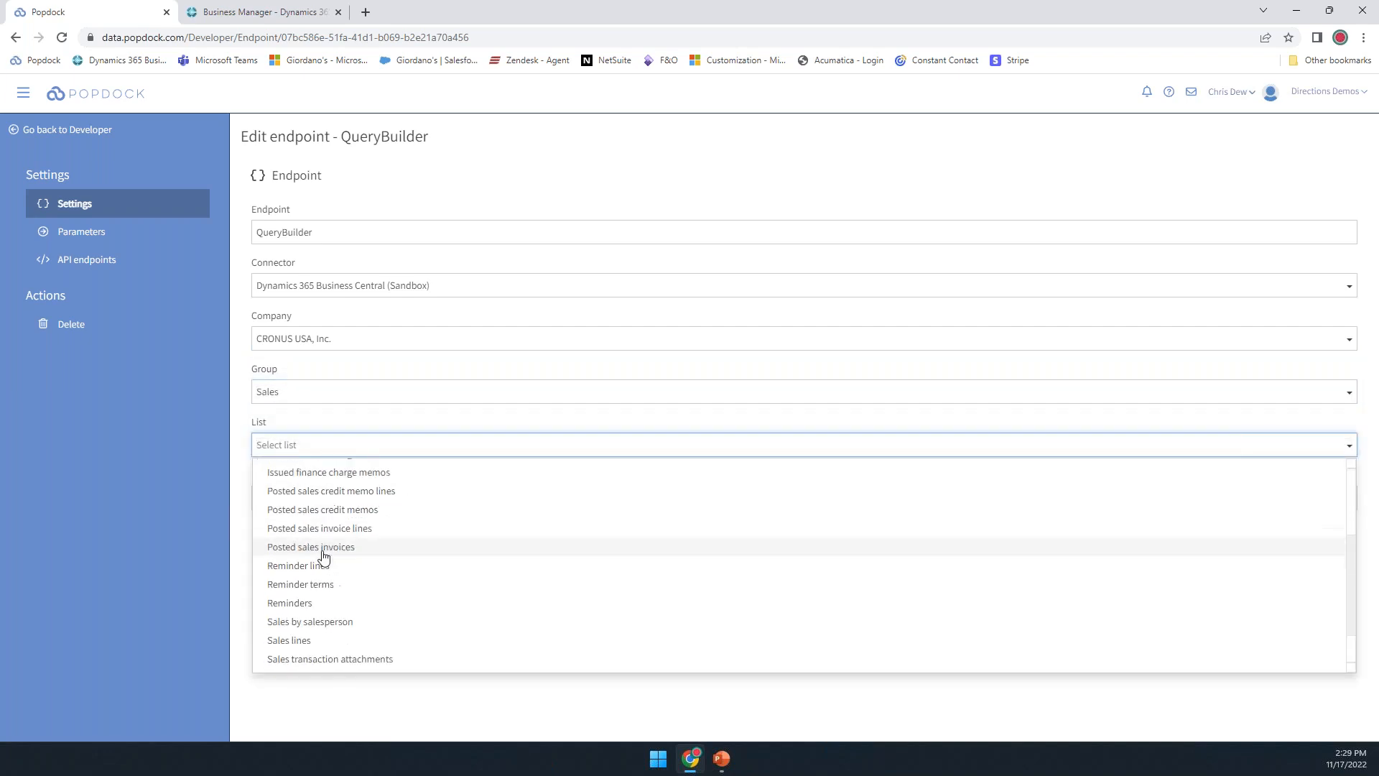
{"action": "left_click", "coordinate": [344, 572]}
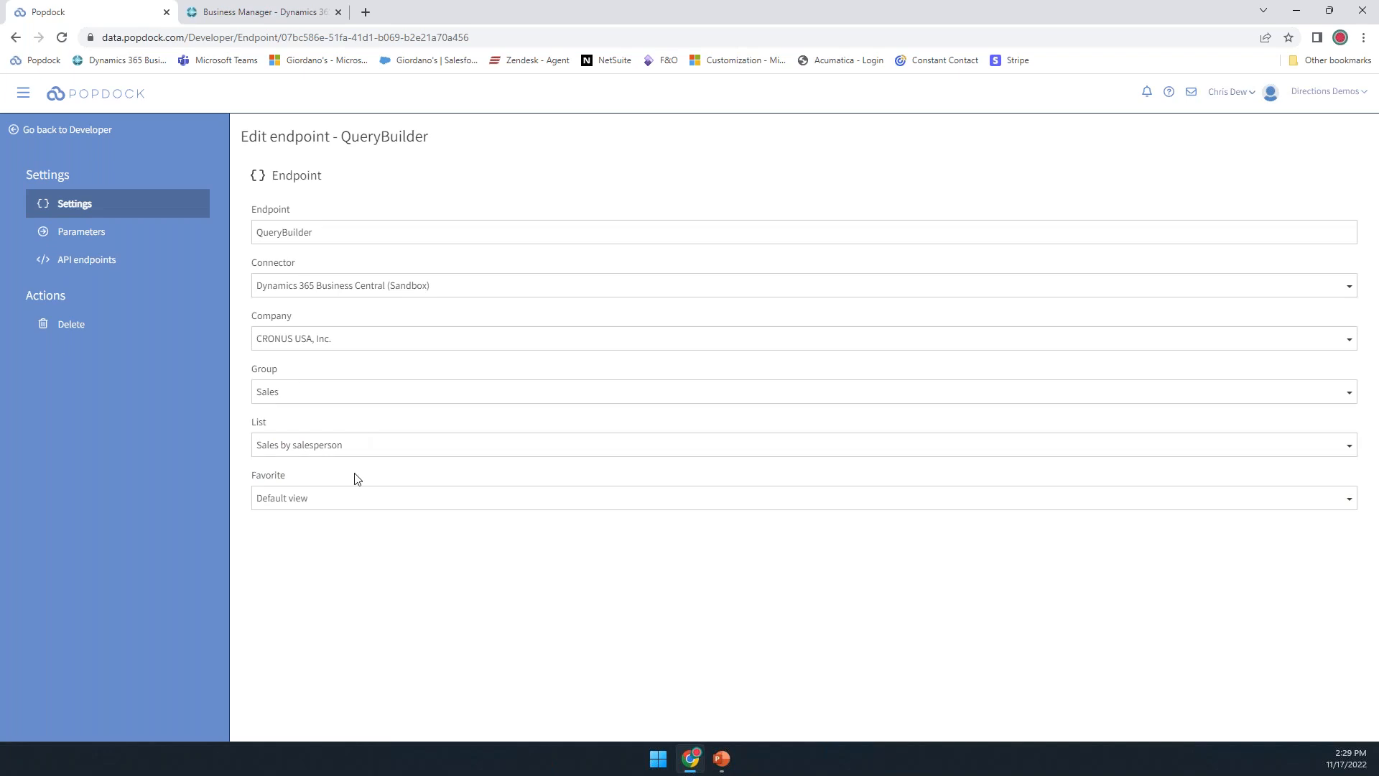
- Add a query parameter named salesperson to the QueryBuilder endpoint, mapped to the Salesperson Code field
{"action": "left_click", "coordinate": [97, 237]}
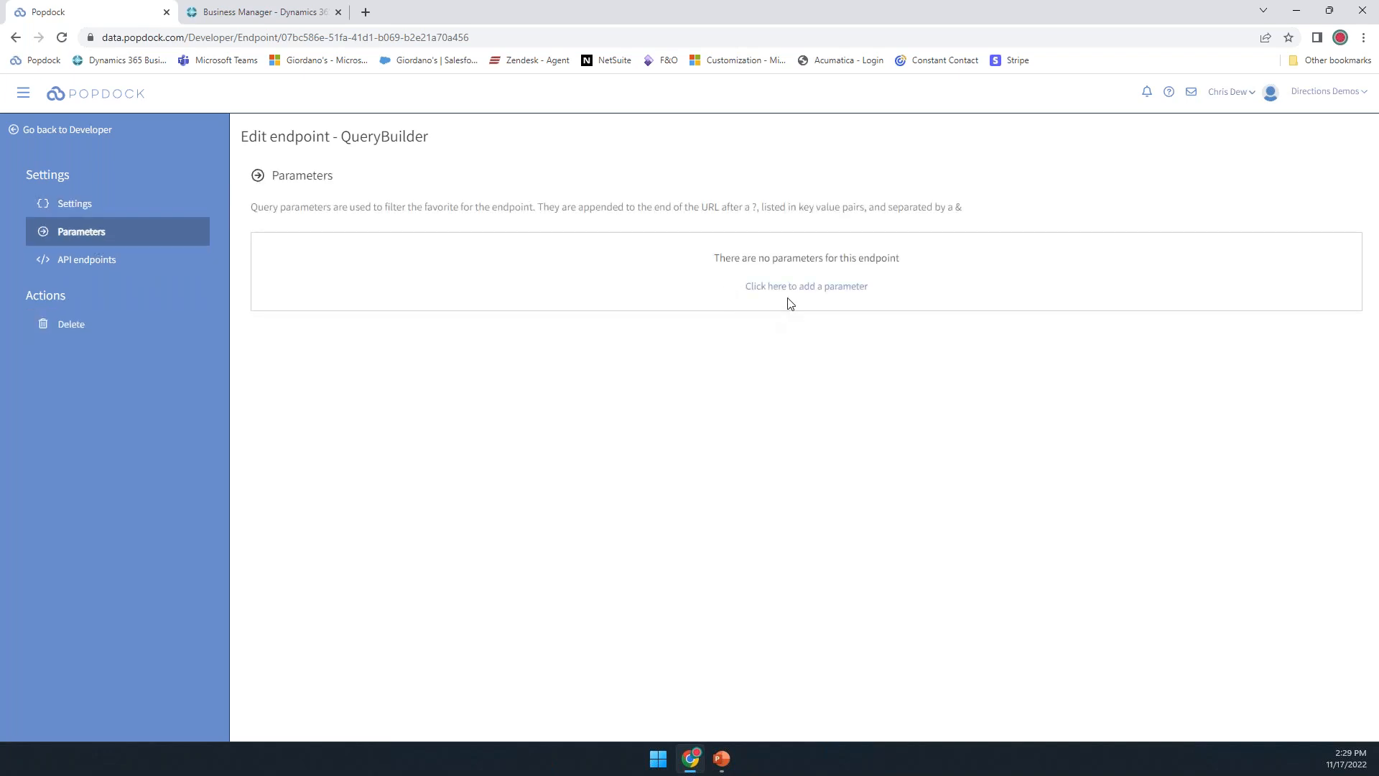
{"action": "left_click", "coordinate": [809, 293]}
{"action": "left_click", "coordinate": [824, 291]}
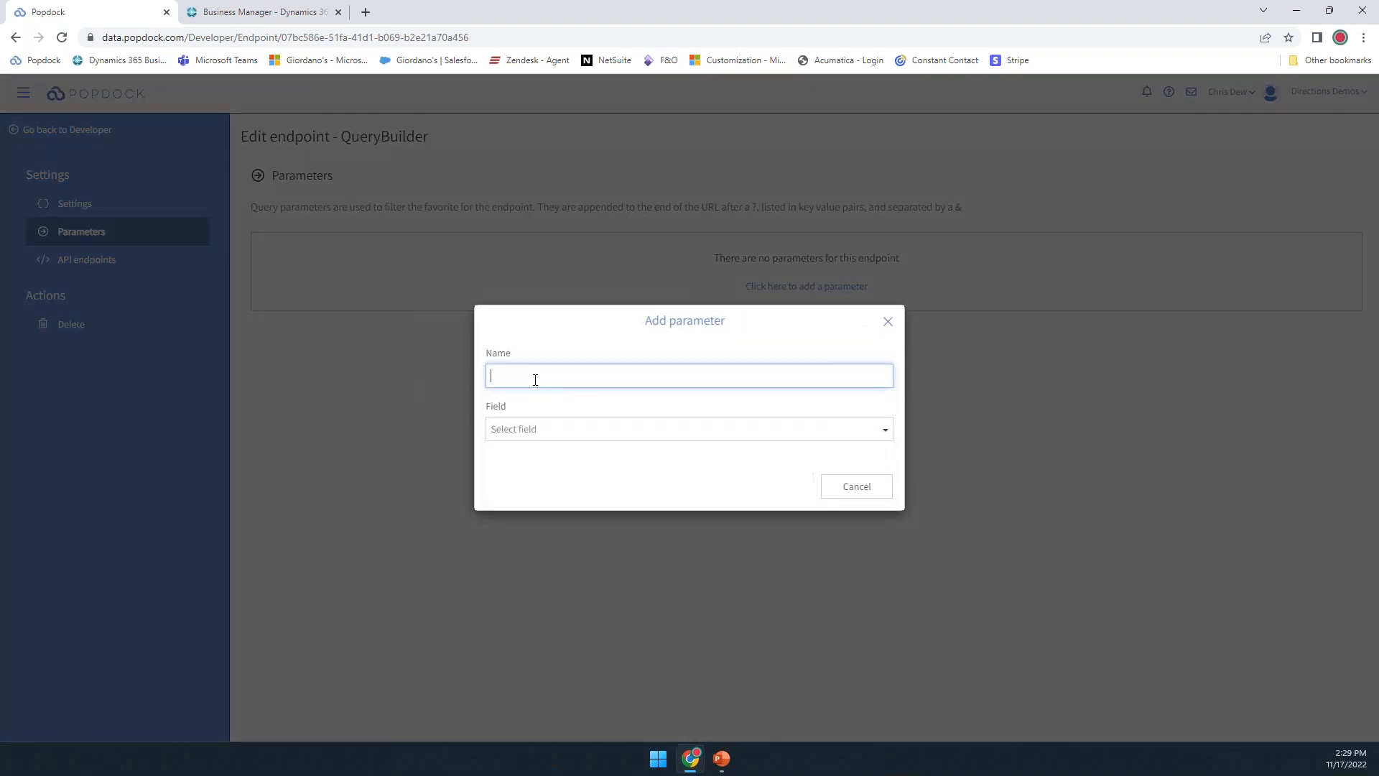
{"action": "type", "text": "salesperson"}
{"action": "left_click", "coordinate": [526, 429]}
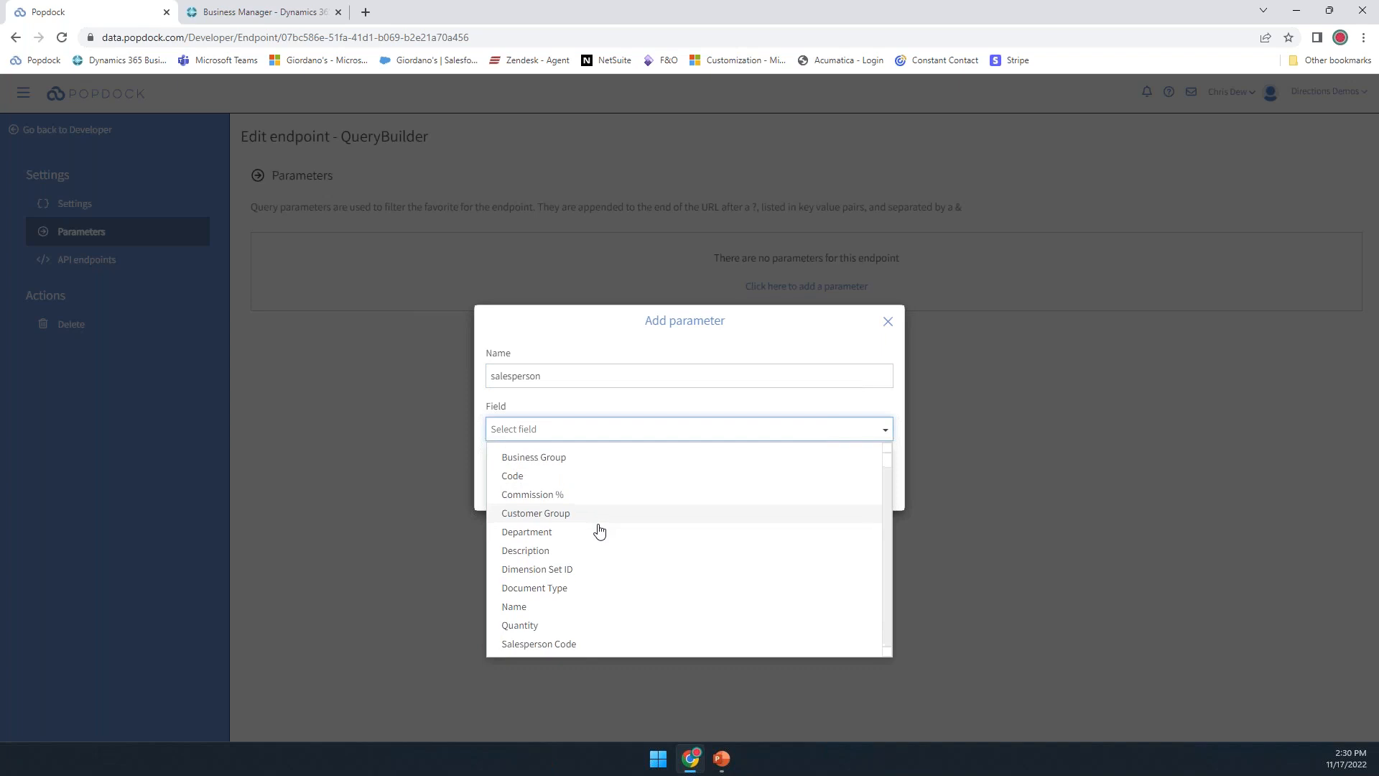
{"action": "left_click", "coordinate": [557, 643]}
{"action": "left_click", "coordinate": [781, 487]}
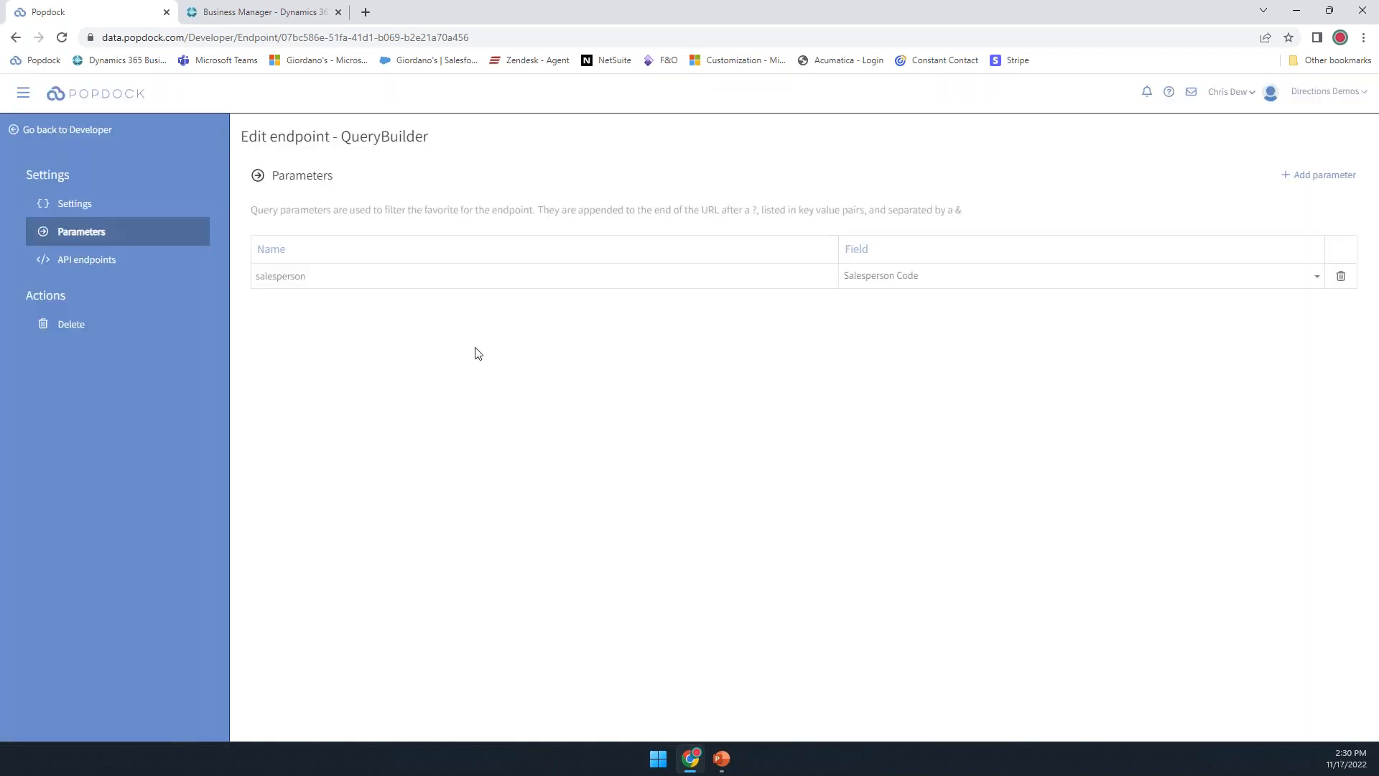
- Test the QueryBuilder JSON data endpoint with the Popdock API token and no salesperson value
{"action": "left_click", "coordinate": [110, 265]}
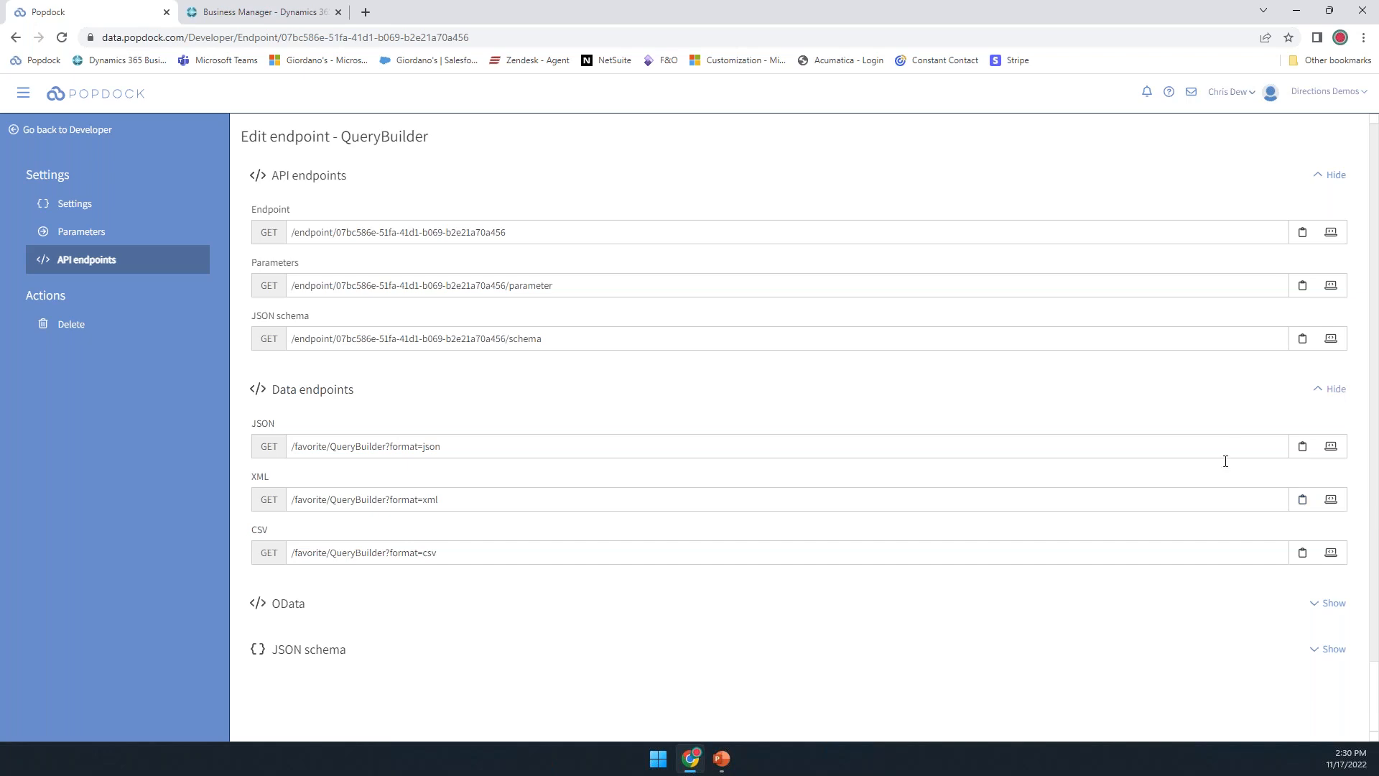
{"action": "left_click", "coordinate": [1332, 448]}
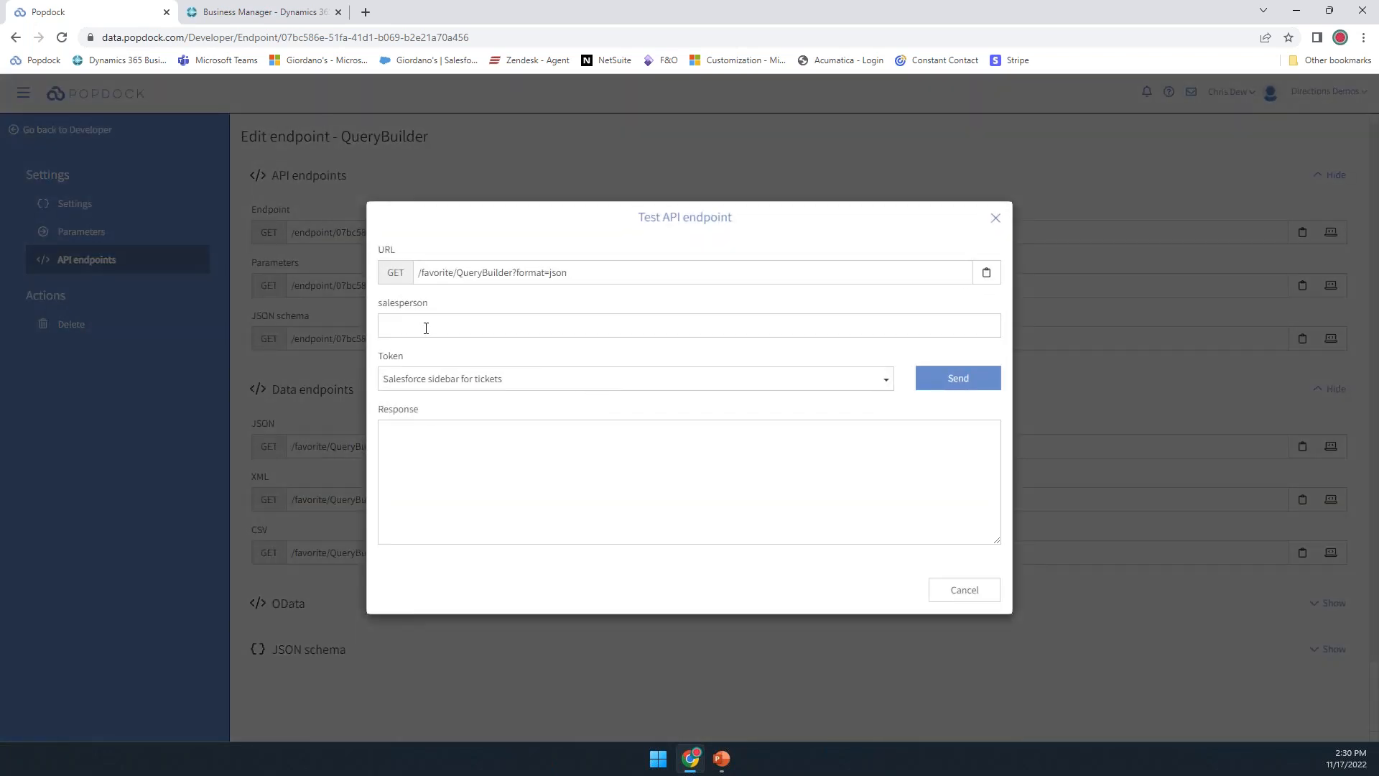
{"action": "left_click", "coordinate": [456, 326]}
{"action": "left_click", "coordinate": [885, 380]}
{"action": "scroll", "coordinate": [745, 444], "scroll_direction": "down", "scroll_amount": 1}
{"action": "scroll", "coordinate": [746, 444], "scroll_direction": "down", "scroll_amount": 5}
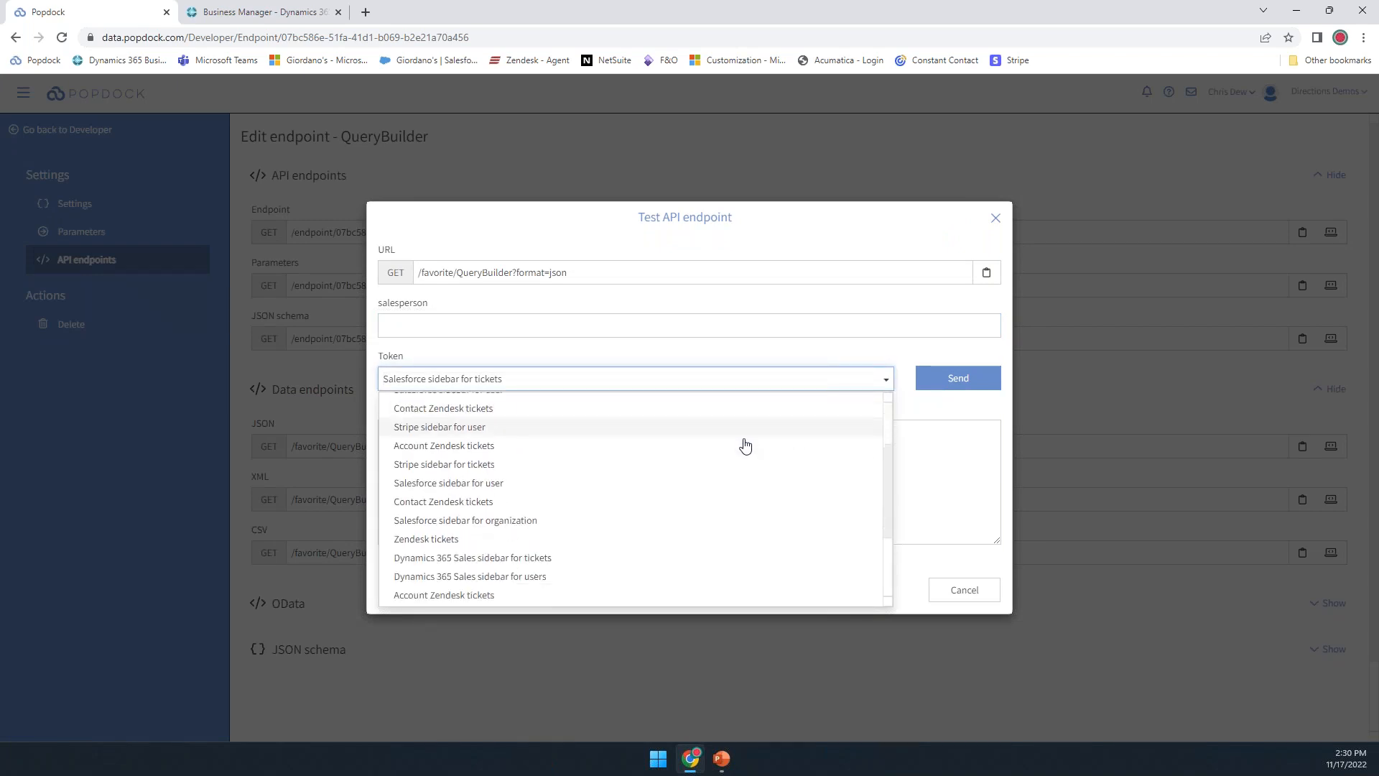
{"action": "left_click", "coordinate": [568, 530]}
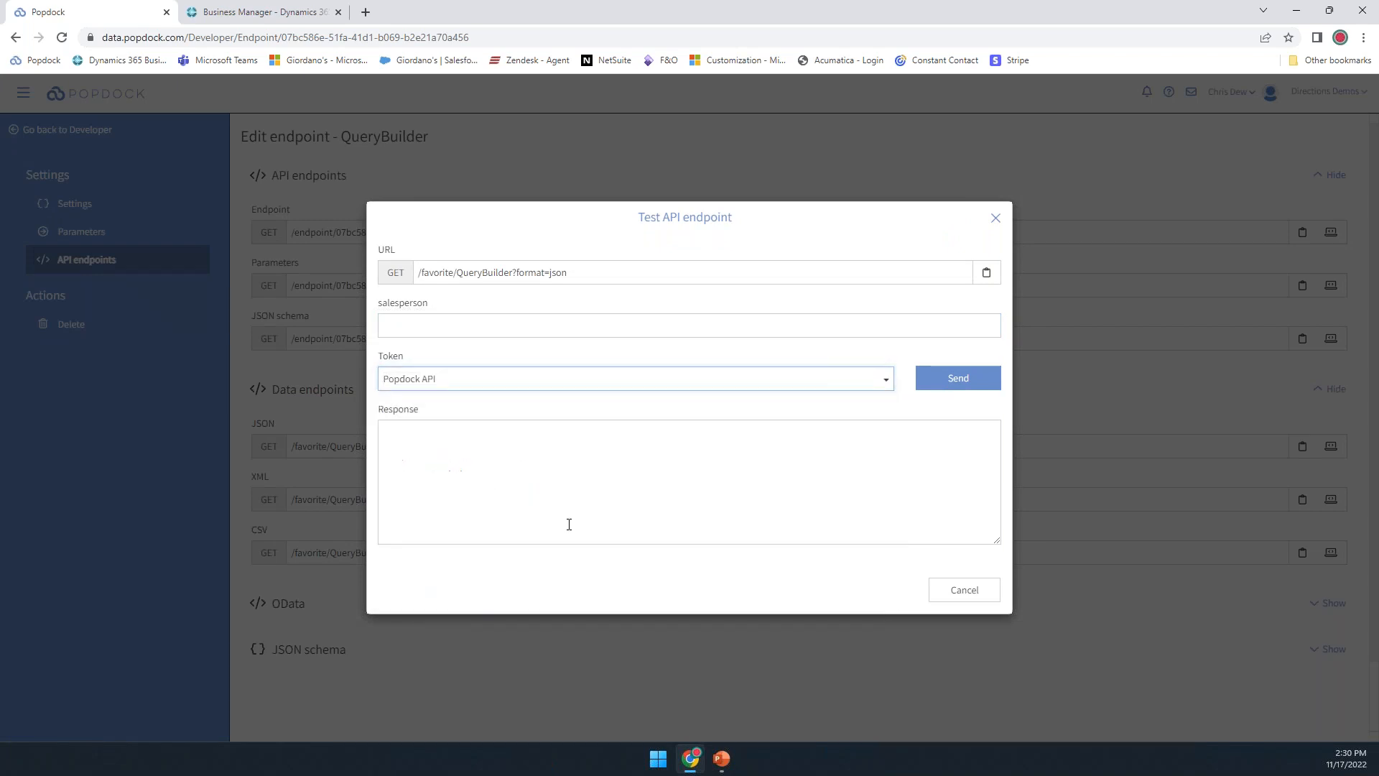
{"action": "left_click", "coordinate": [962, 388]}
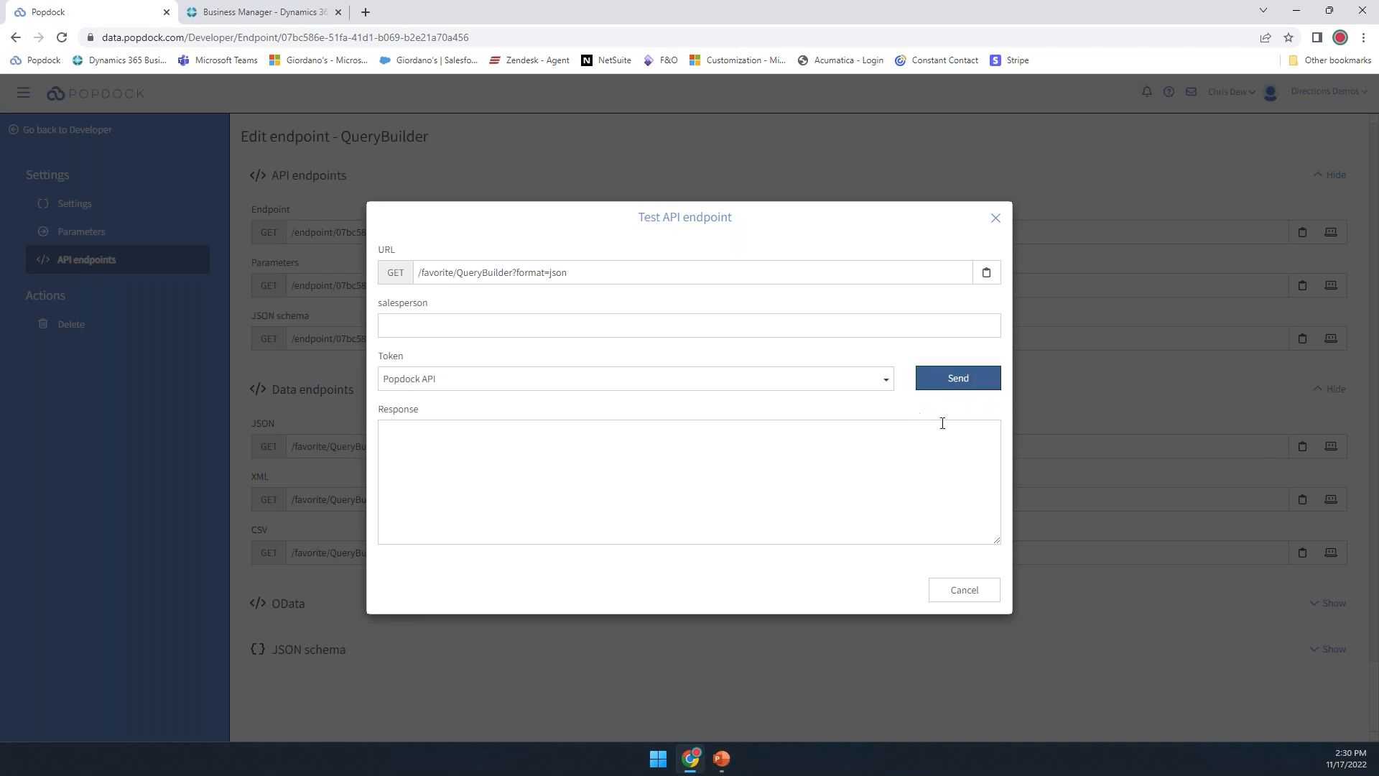
{"action": "left_click", "coordinate": [953, 385]}
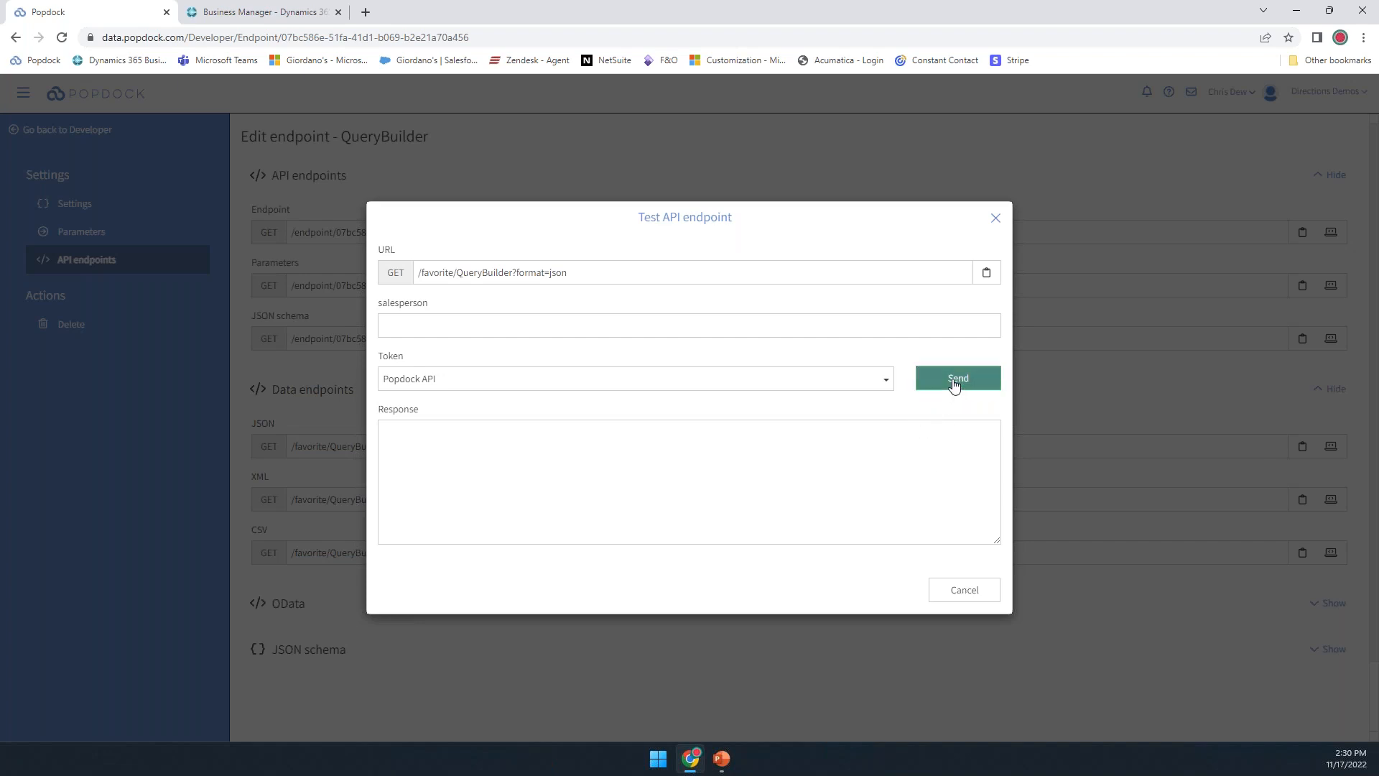
- Switch the test token to Salesforce sidebar for tickets and send the JSON request again
{"action": "left_click", "coordinate": [885, 382]}
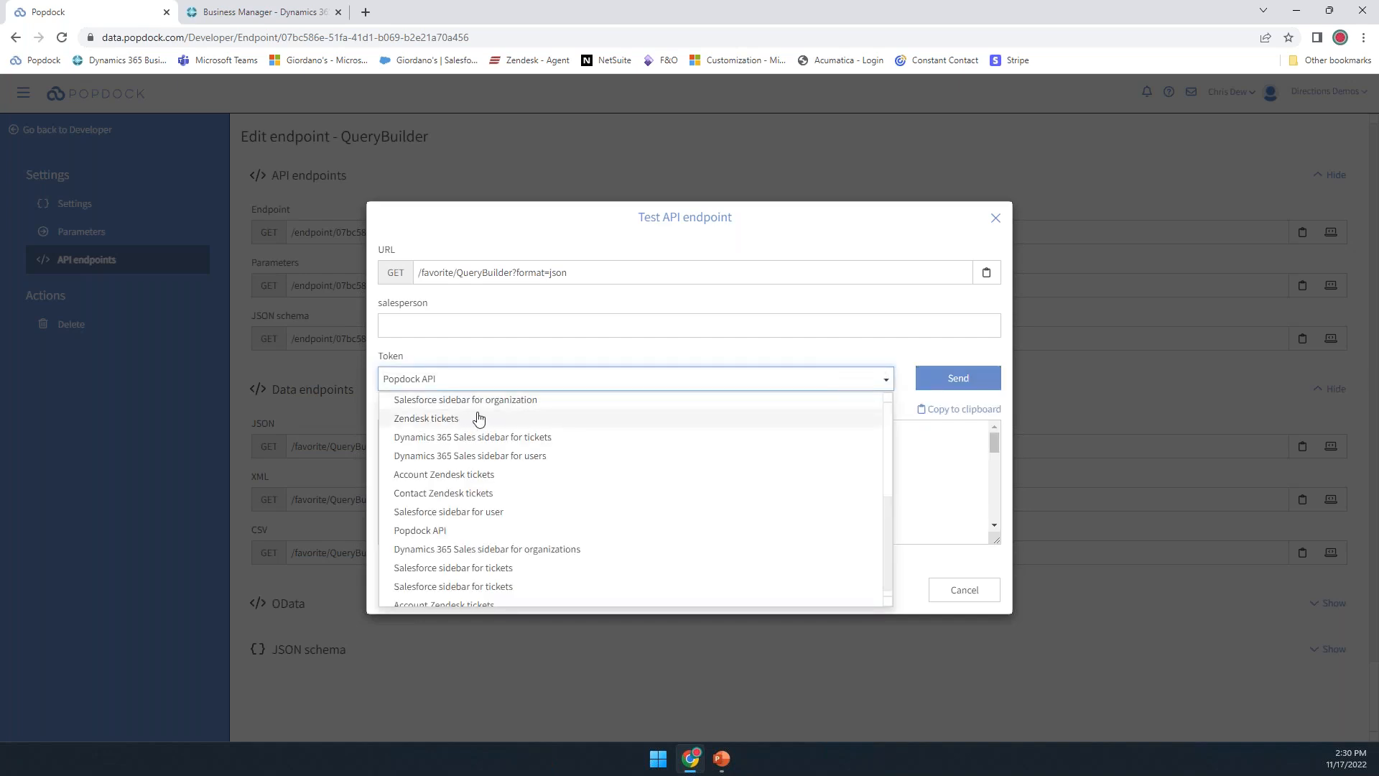
{"action": "scroll", "coordinate": [677, 455], "scroll_direction": "up", "scroll_amount": 5}
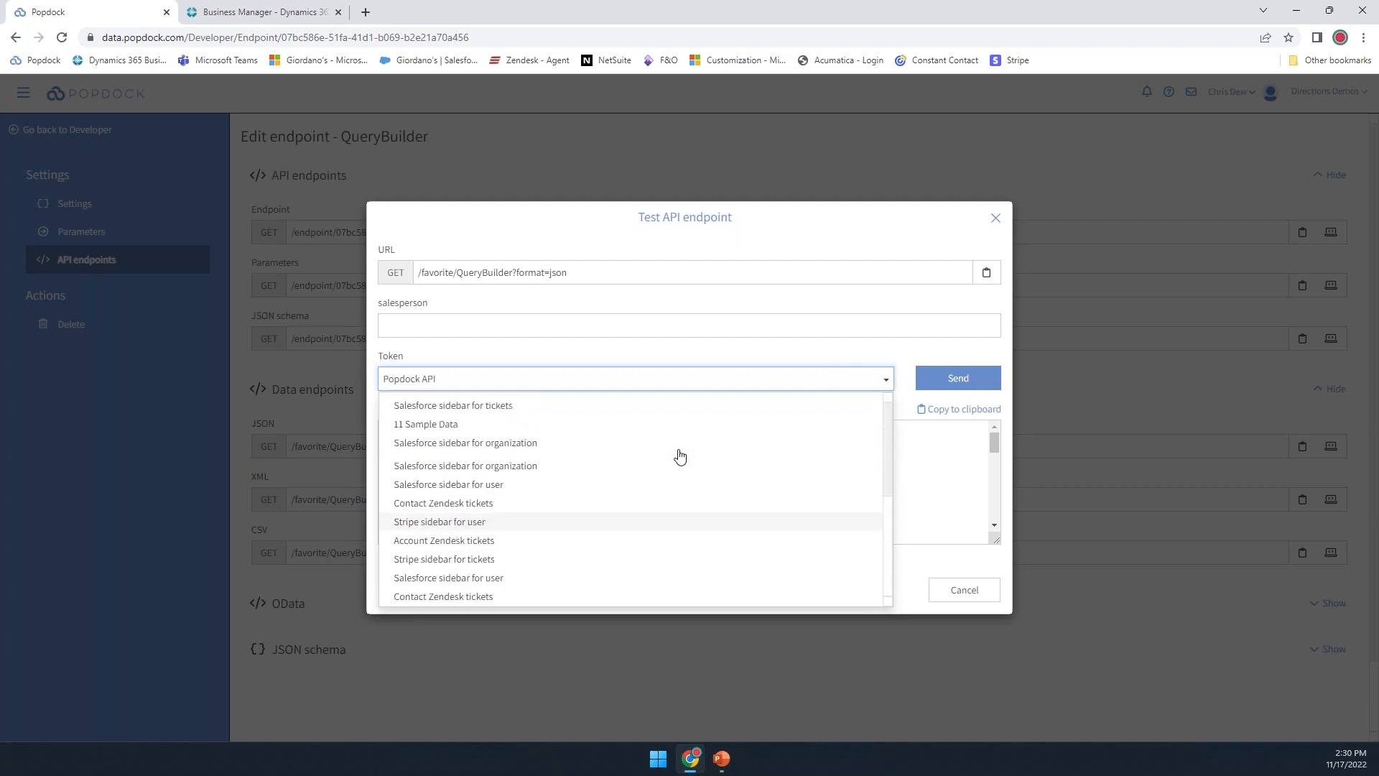
{"action": "left_click", "coordinate": [511, 406]}
{"action": "left_click", "coordinate": [962, 390]}
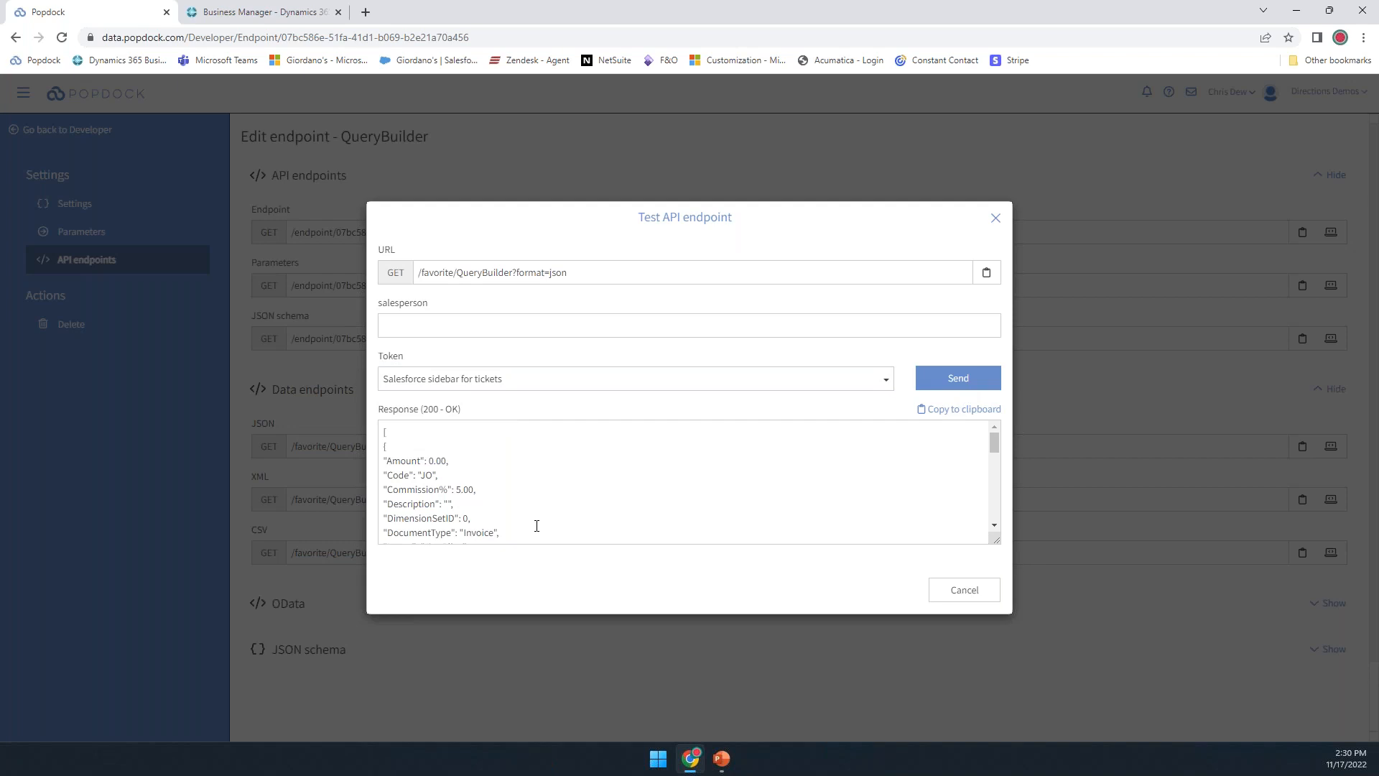
- Examine the records and fields in the unfiltered JSON response of the endpoint test
{"action": "scroll", "coordinate": [501, 493], "scroll_direction": "down", "scroll_amount": 2}
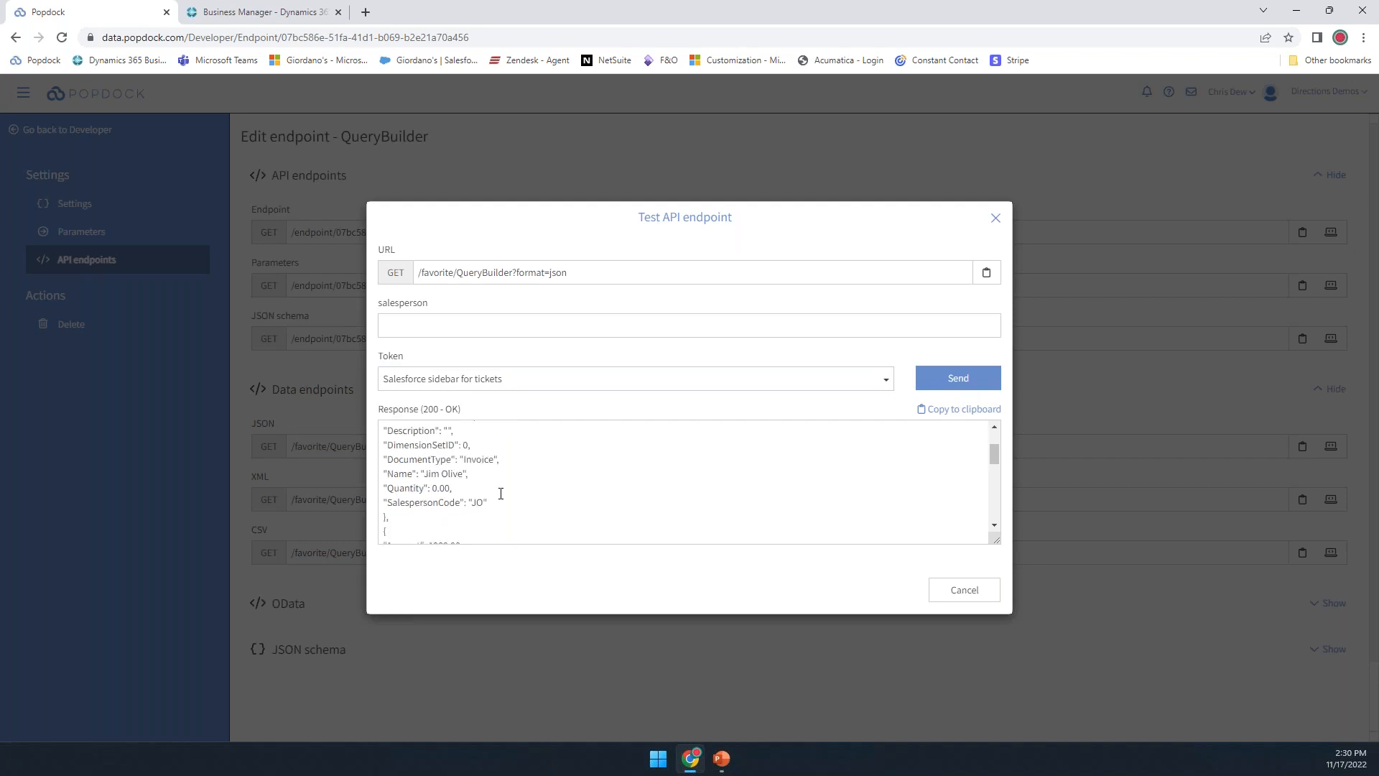
{"action": "scroll", "coordinate": [501, 492], "scroll_direction": "up", "scroll_amount": 2}
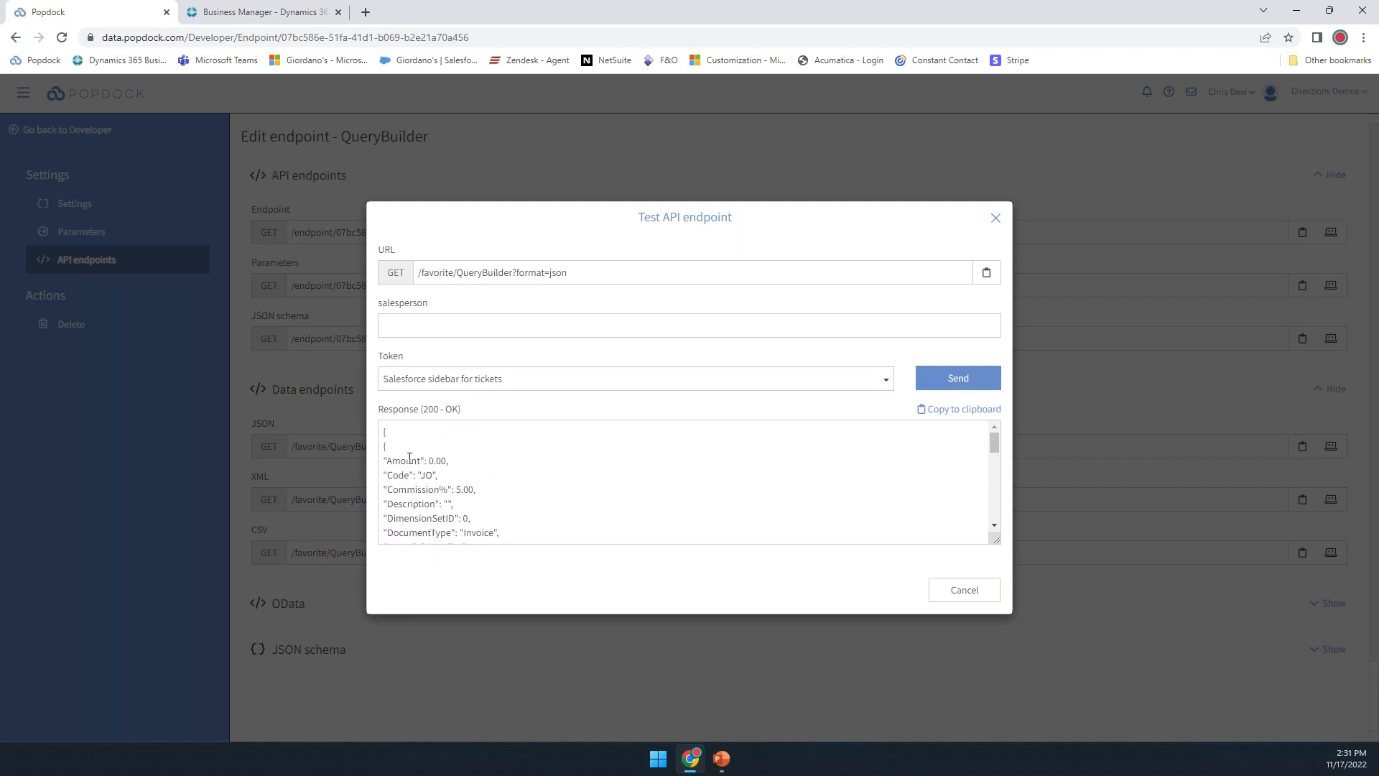
{"action": "scroll", "coordinate": [424, 467], "scroll_direction": "down", "scroll_amount": 5}
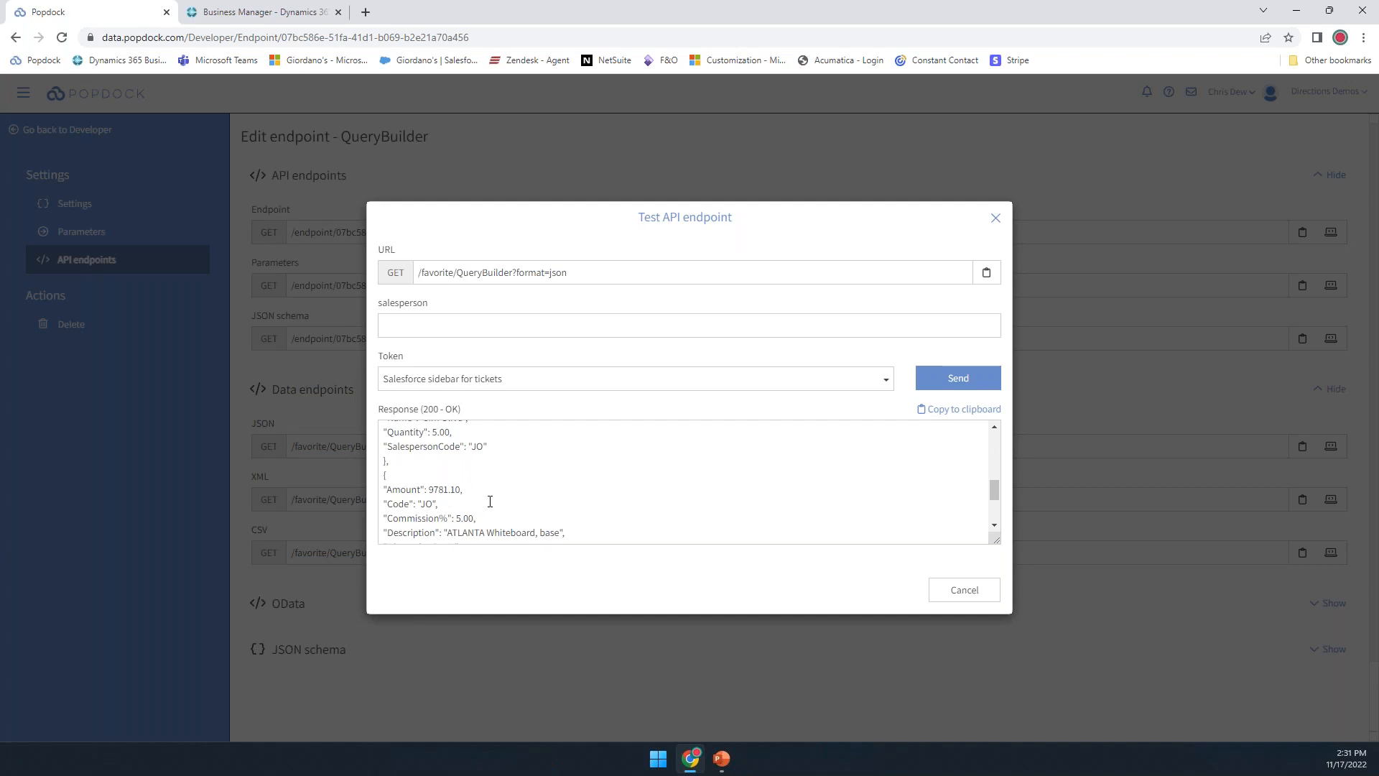
{"action": "scroll", "coordinate": [499, 499], "scroll_direction": "down", "scroll_amount": 2}
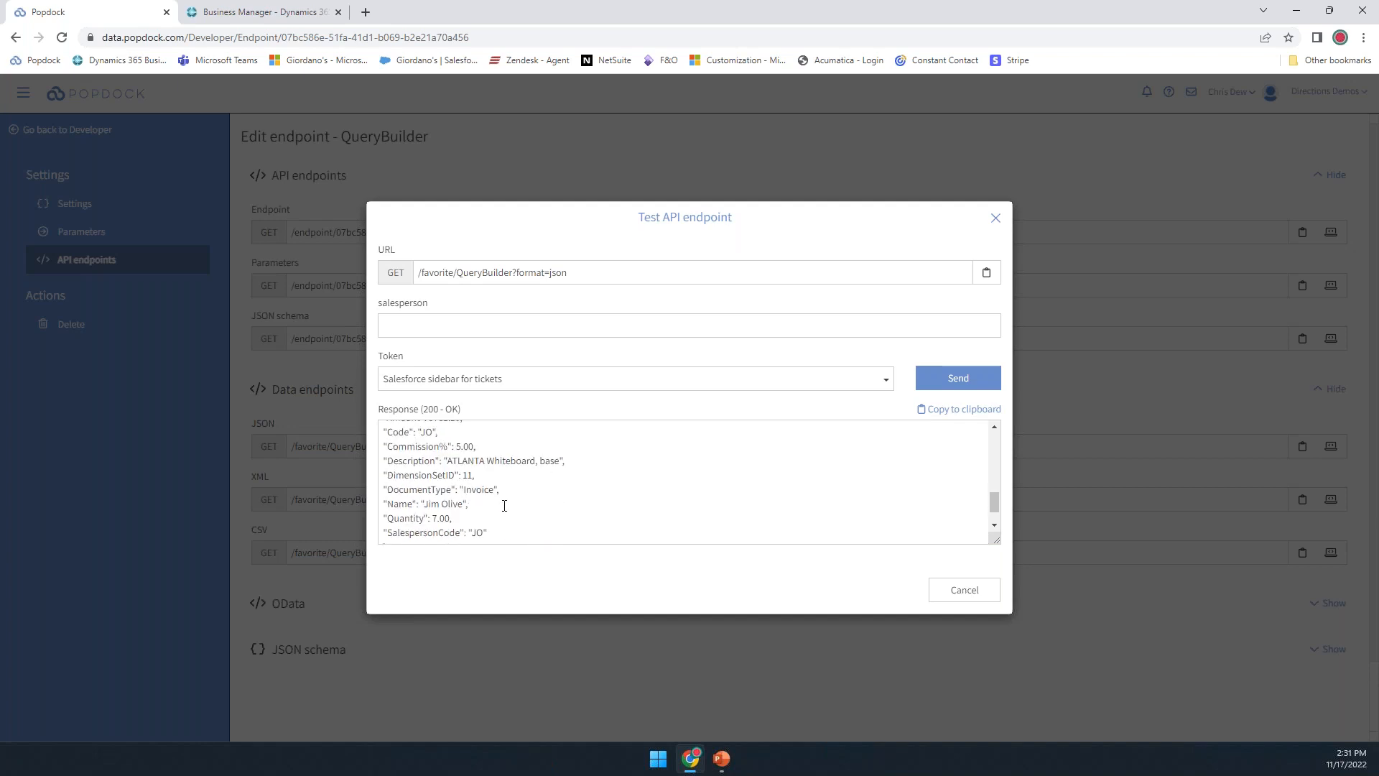
{"action": "scroll", "coordinate": [519, 525], "scroll_direction": "down", "scroll_amount": 1}
{"action": "scroll", "coordinate": [522, 525], "scroll_direction": "up", "scroll_amount": 3}
{"action": "scroll", "coordinate": [521, 525], "scroll_direction": "up", "scroll_amount": 8}
{"action": "scroll", "coordinate": [523, 525], "scroll_direction": "down", "scroll_amount": 5}
{"action": "scroll", "coordinate": [523, 525], "scroll_direction": "up", "scroll_amount": 5}
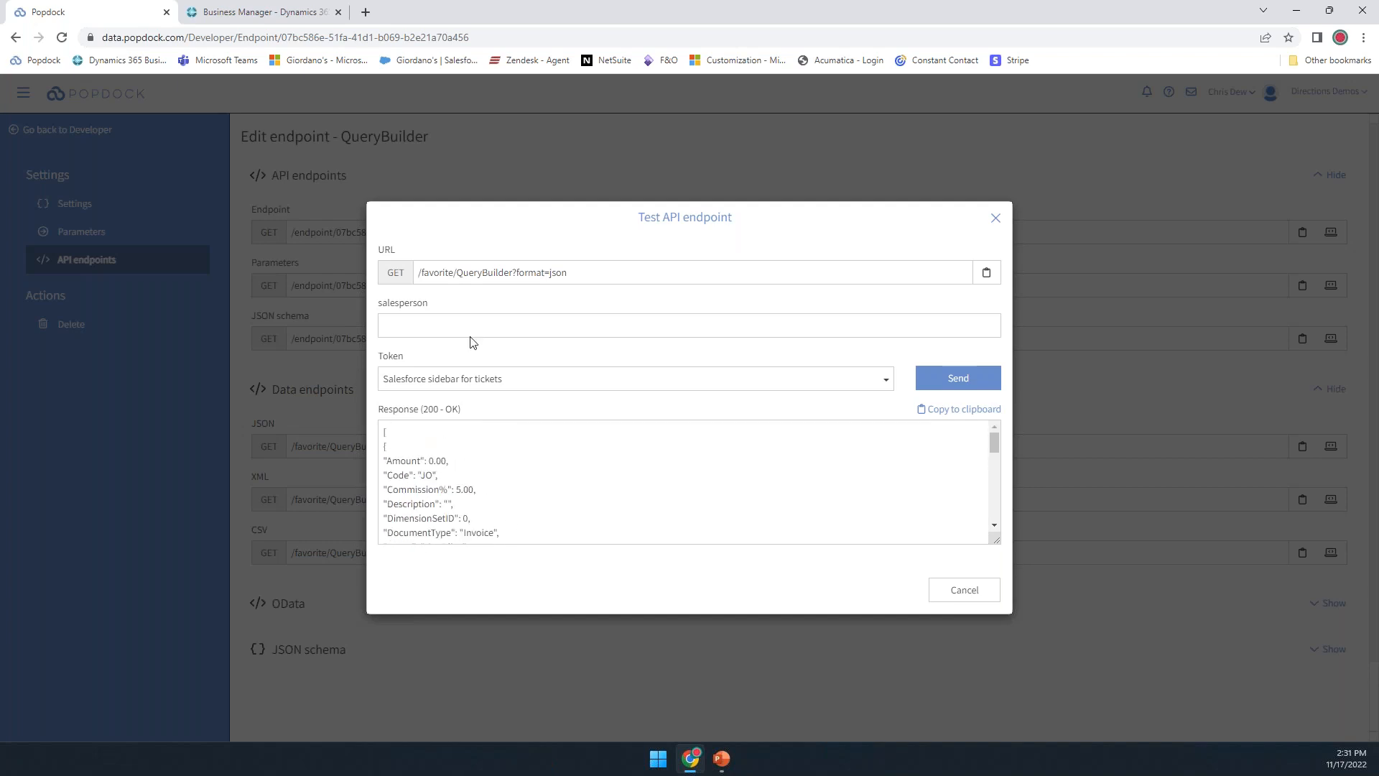
- Try the endpoint test with the salesperson parameter set to JOE
{"action": "left_click", "coordinate": [445, 328]}
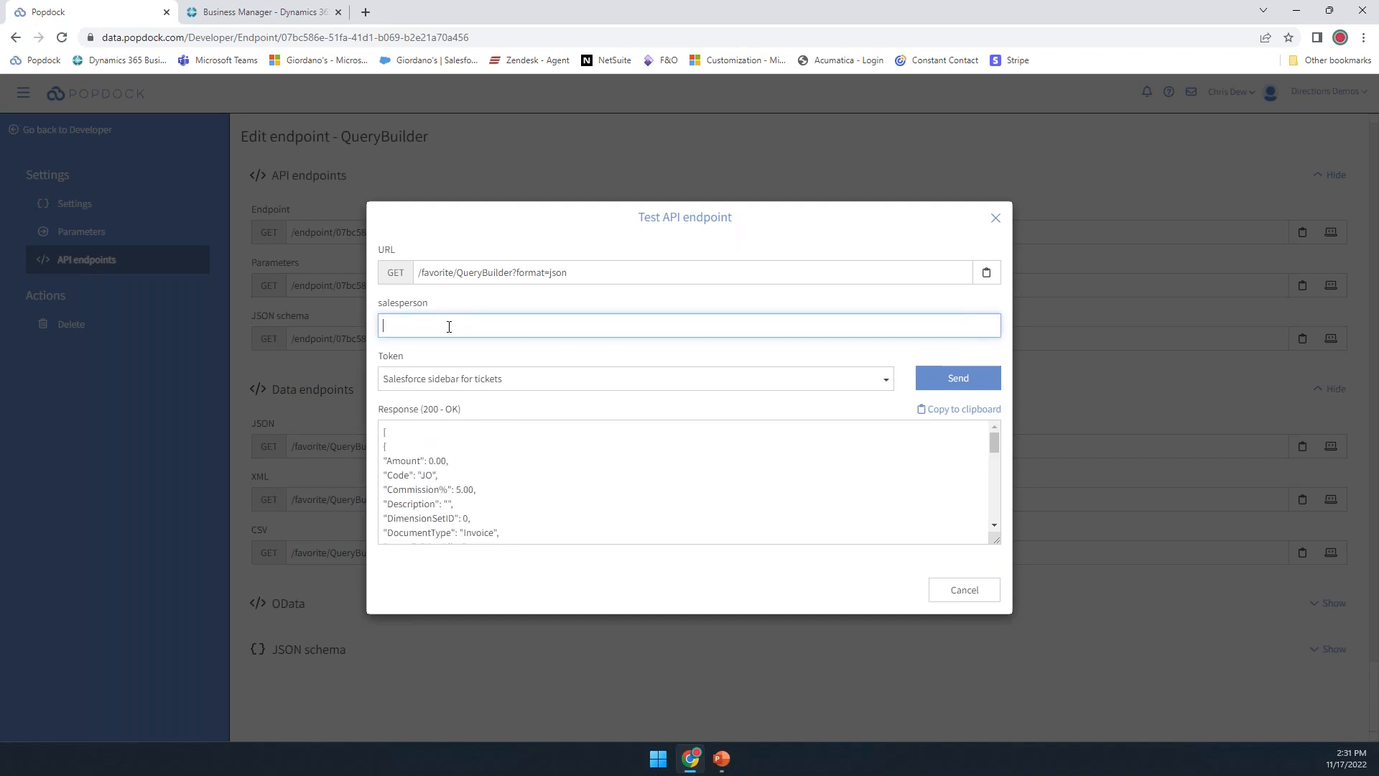
{"action": "type", "text": "JOE"}
{"action": "left_click", "coordinate": [947, 379]}
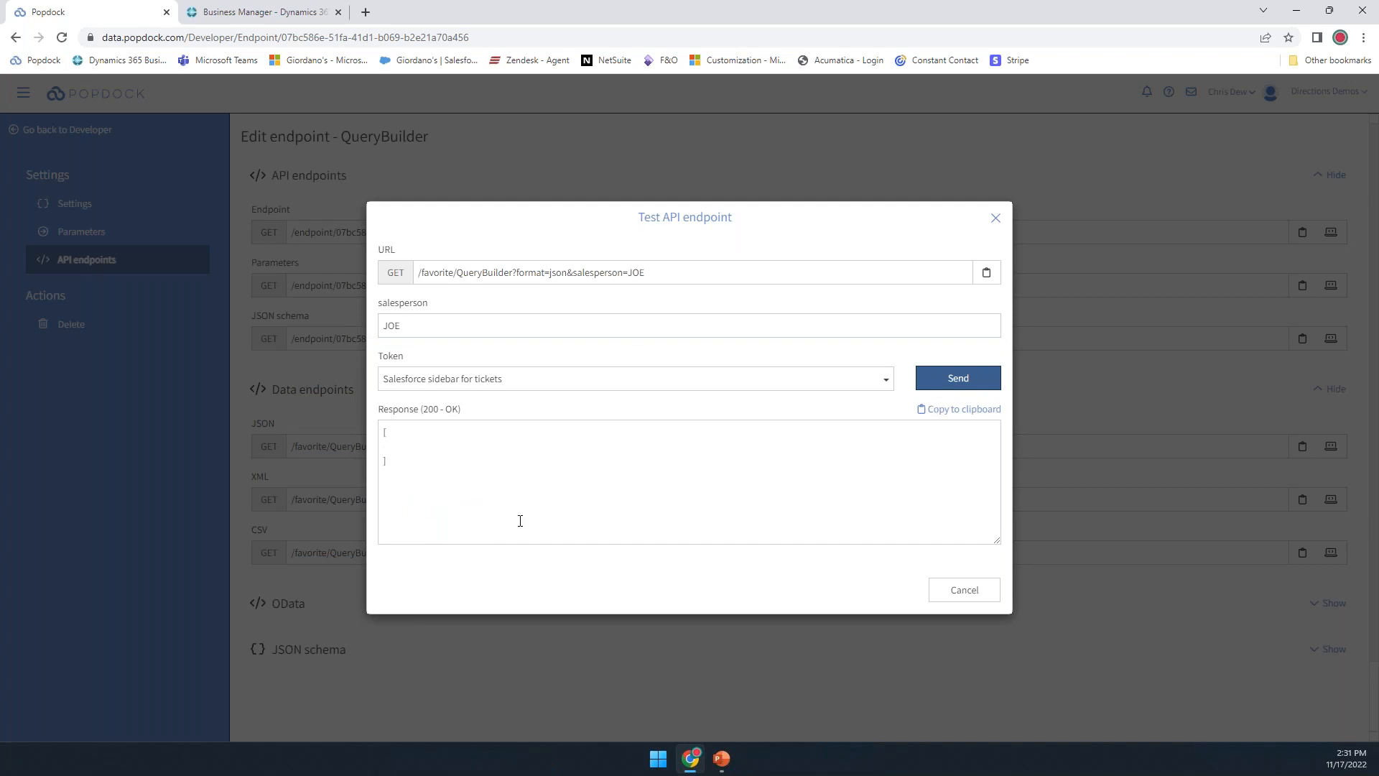
{"action": "left_click", "coordinate": [394, 448]}
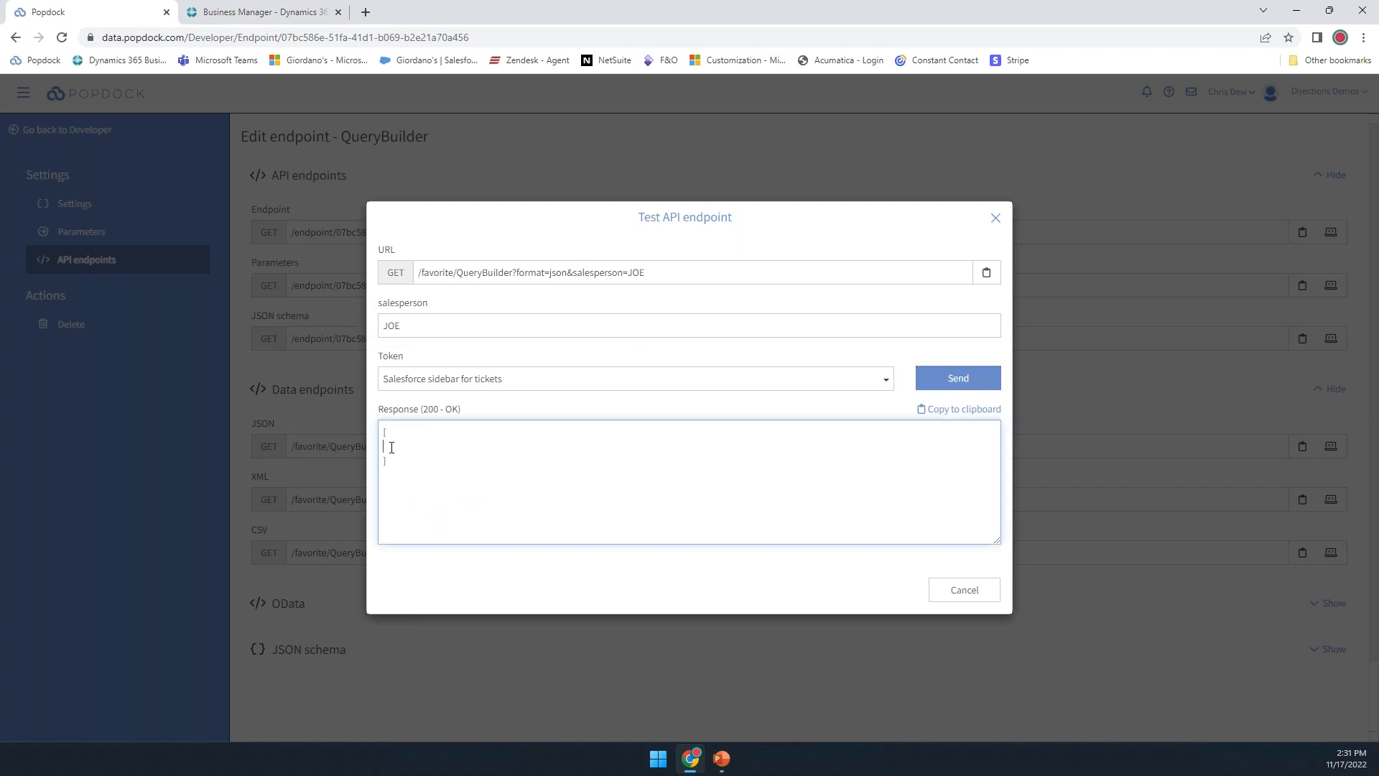
- Send the test request with the salesperson parameter set to JO, review the response, and close the test
{"action": "left_click", "coordinate": [410, 325]}
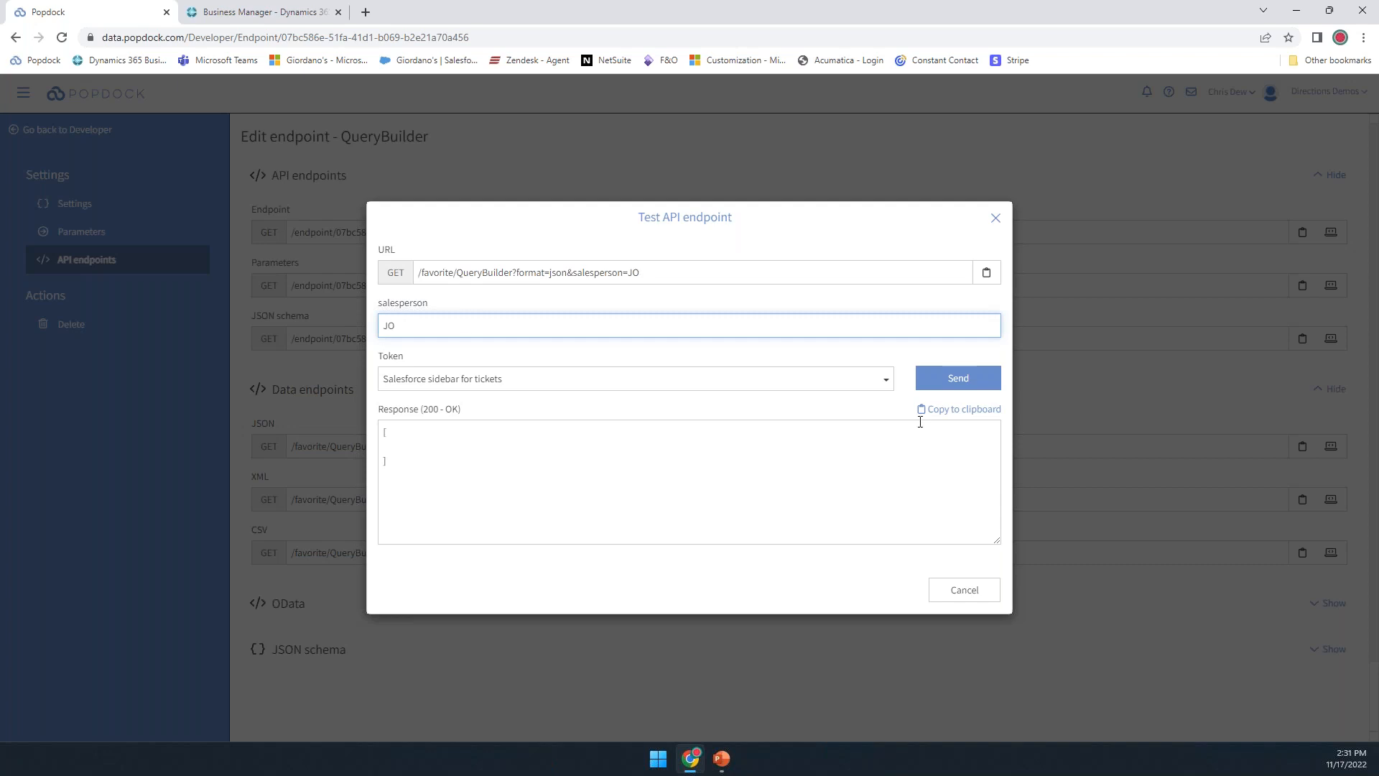
{"action": "left_click", "coordinate": [953, 381]}
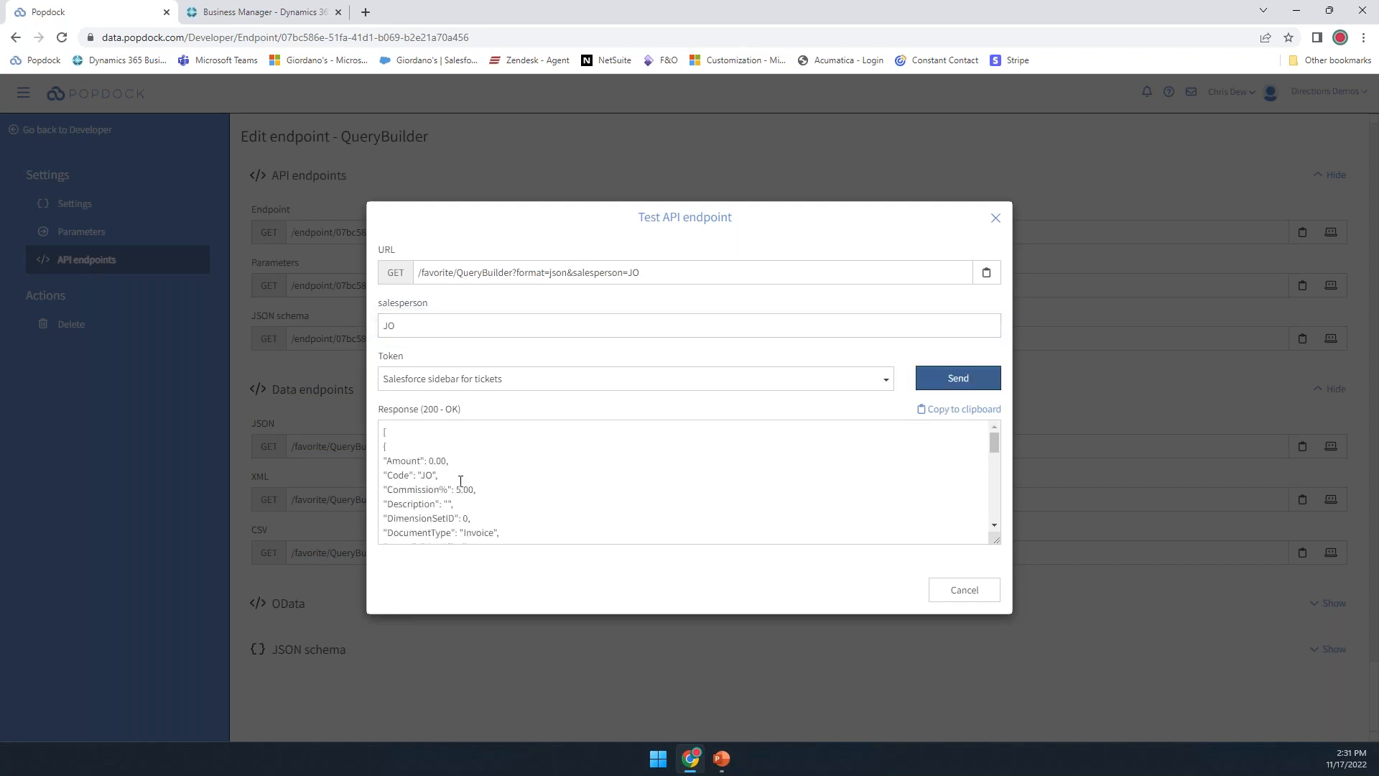
{"action": "scroll", "coordinate": [507, 508], "scroll_direction": "down", "scroll_amount": 5}
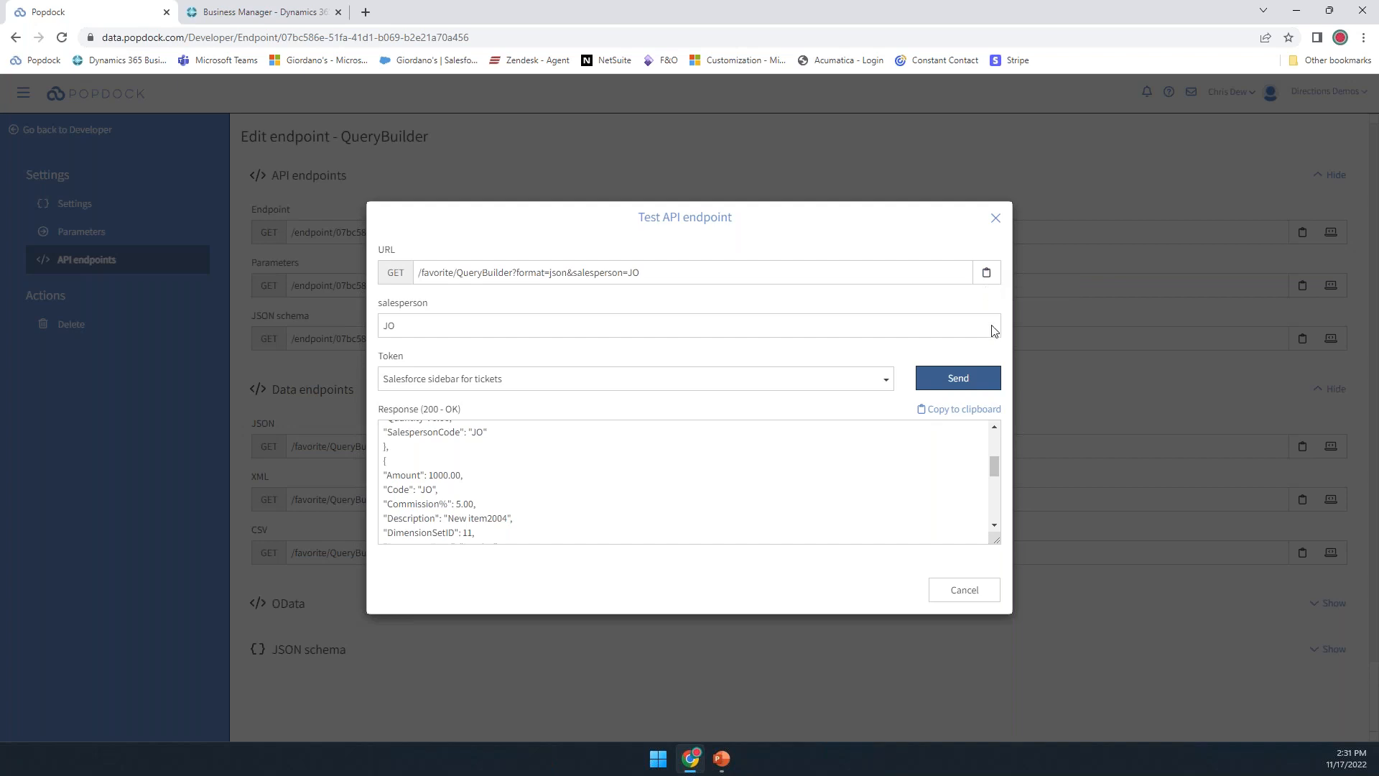
{"action": "left_click", "coordinate": [995, 218]}
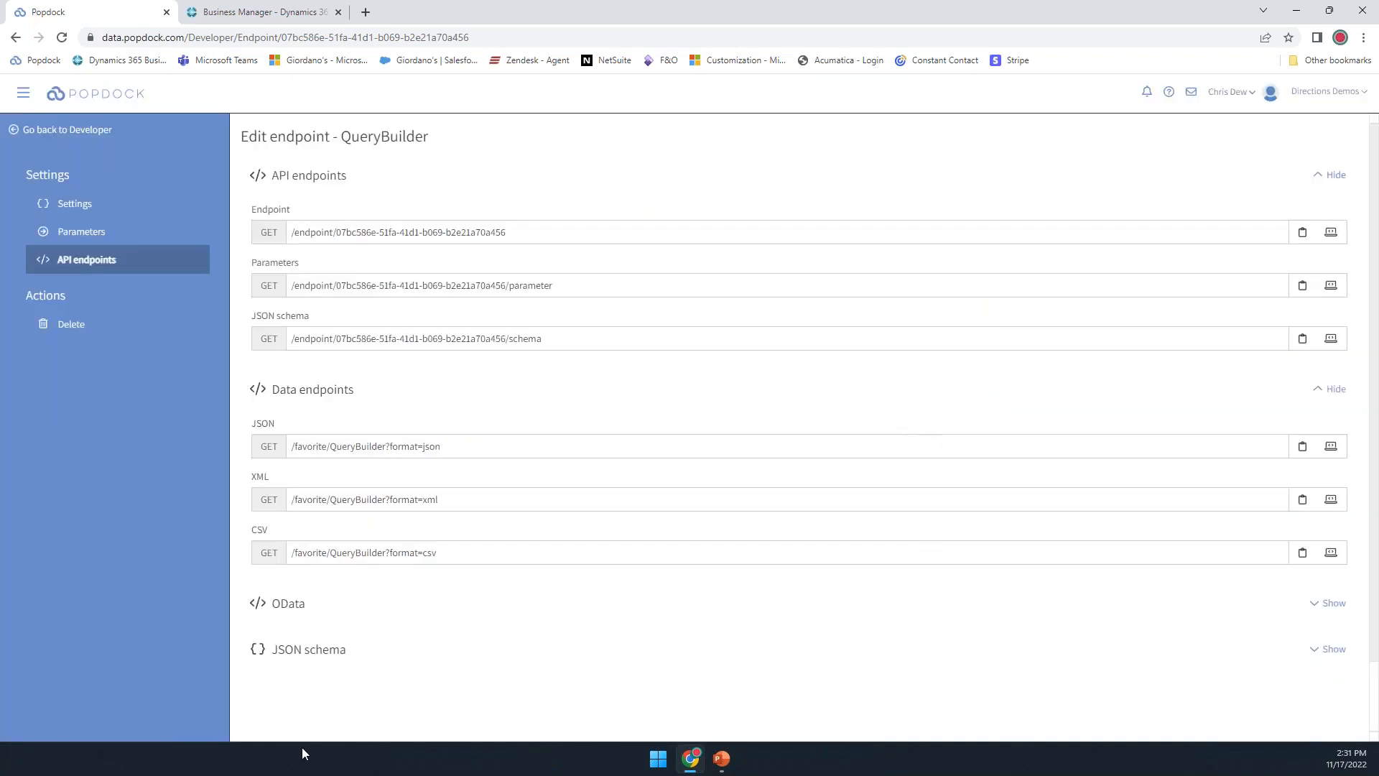